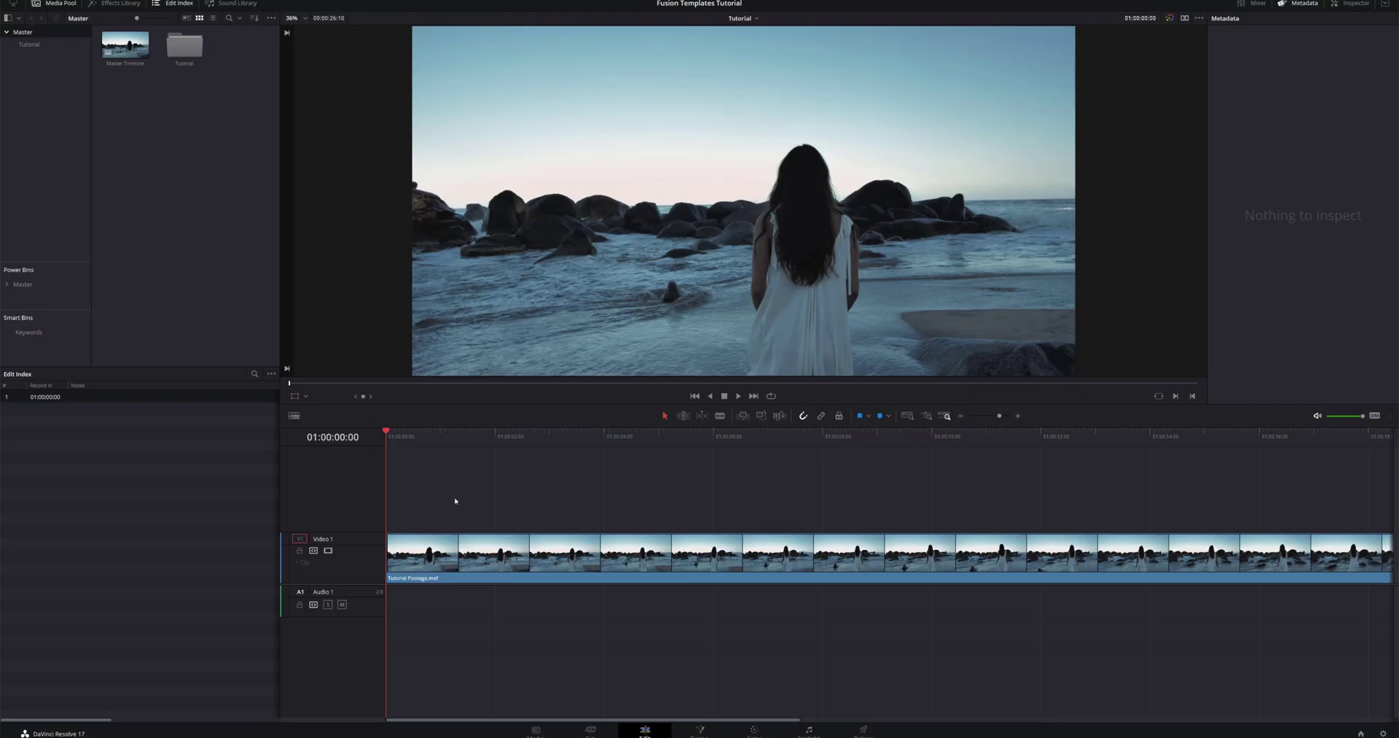
Play the tutorial footage in the timeline and return the playhead to the start
click(515, 488)
key(space)
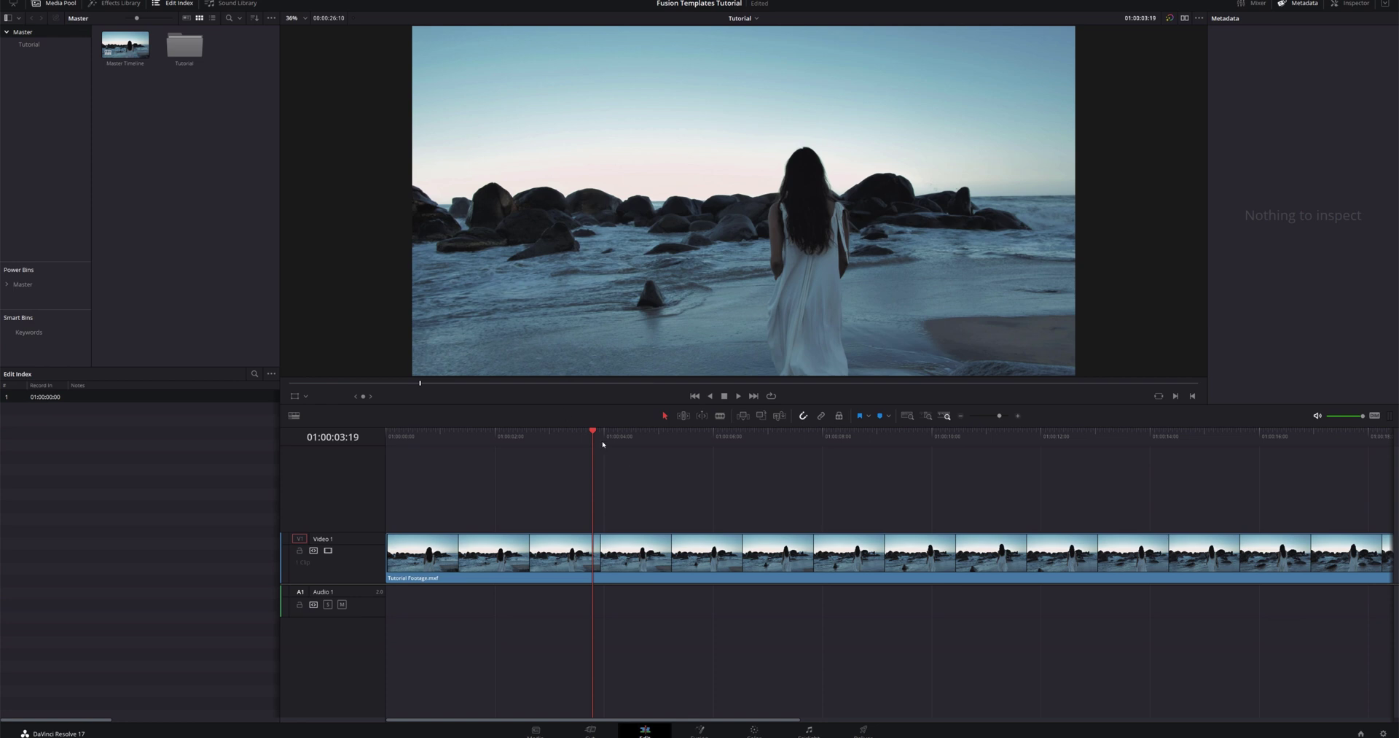
drag(592, 432, 380, 429)
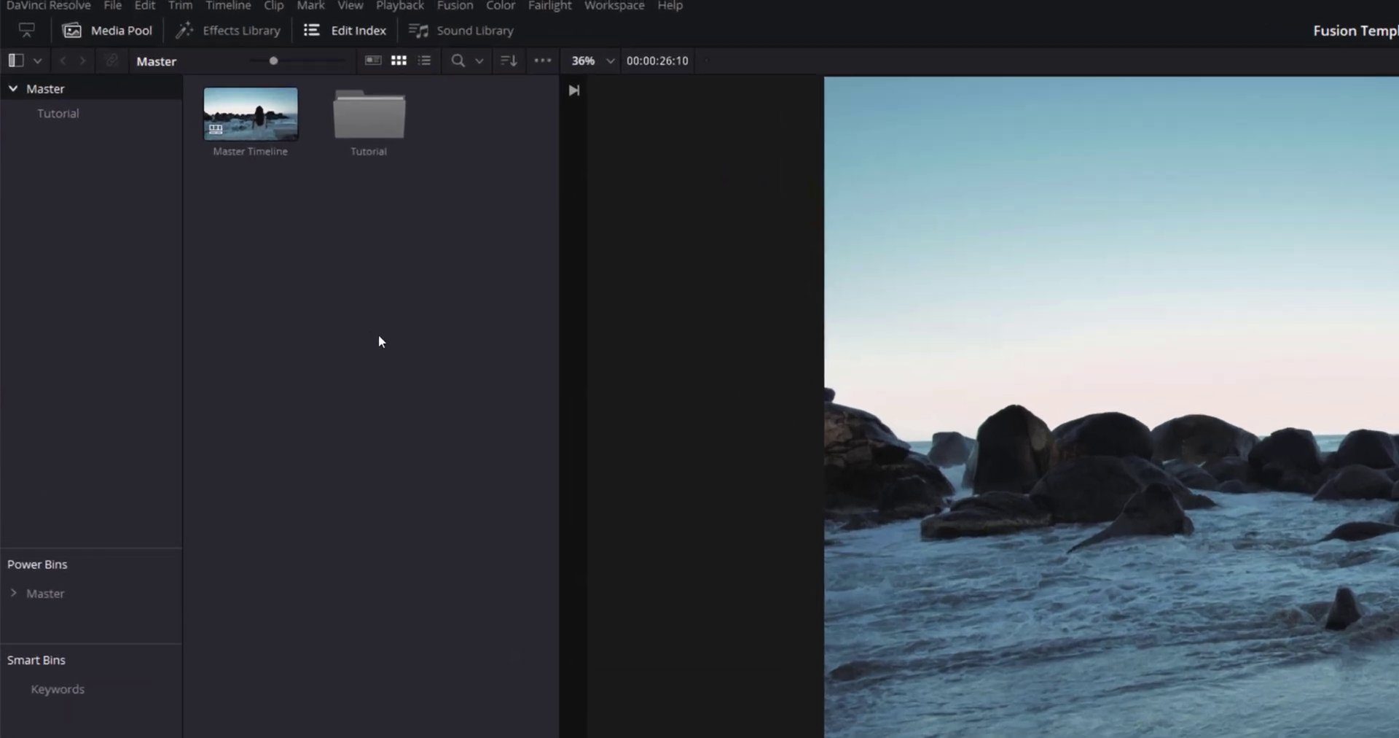
Create a new Fusion composition clip named Subscribe in the Master bin
right_click(378, 333)
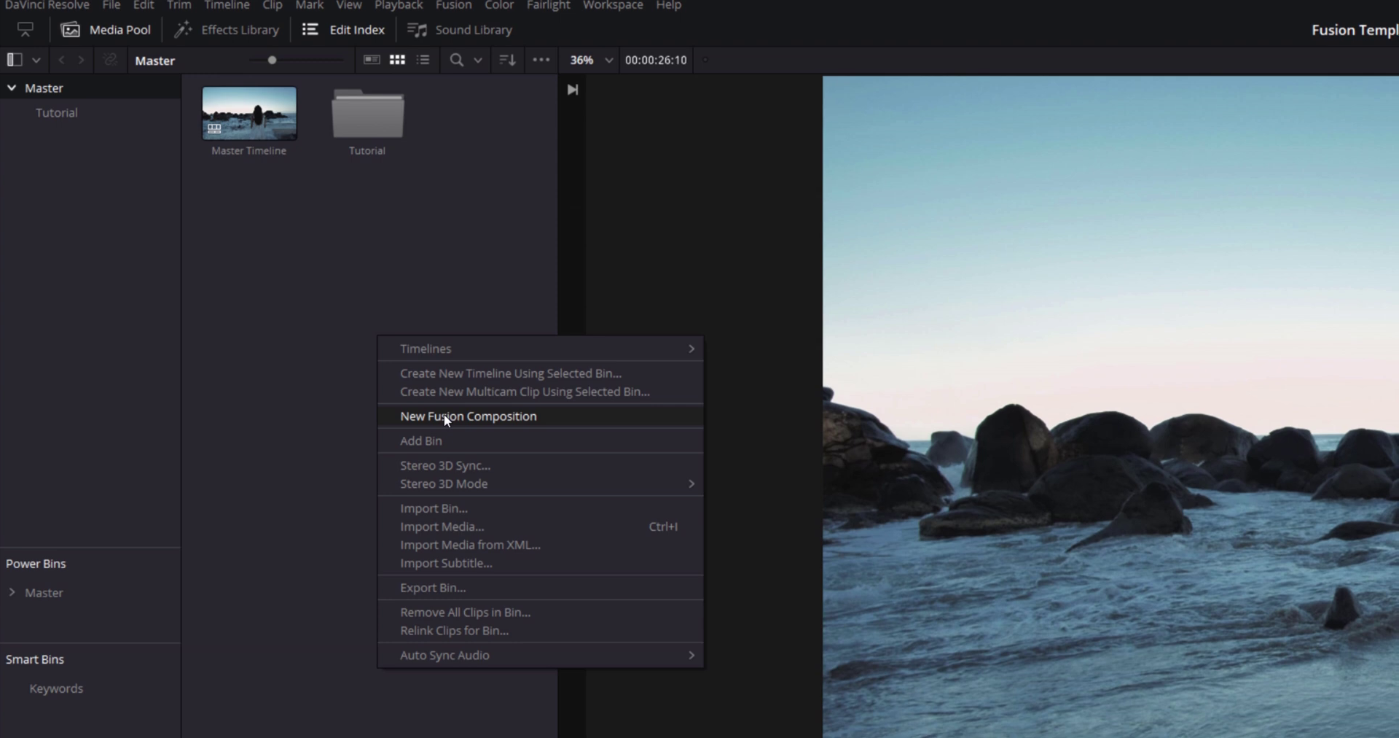
click(444, 414)
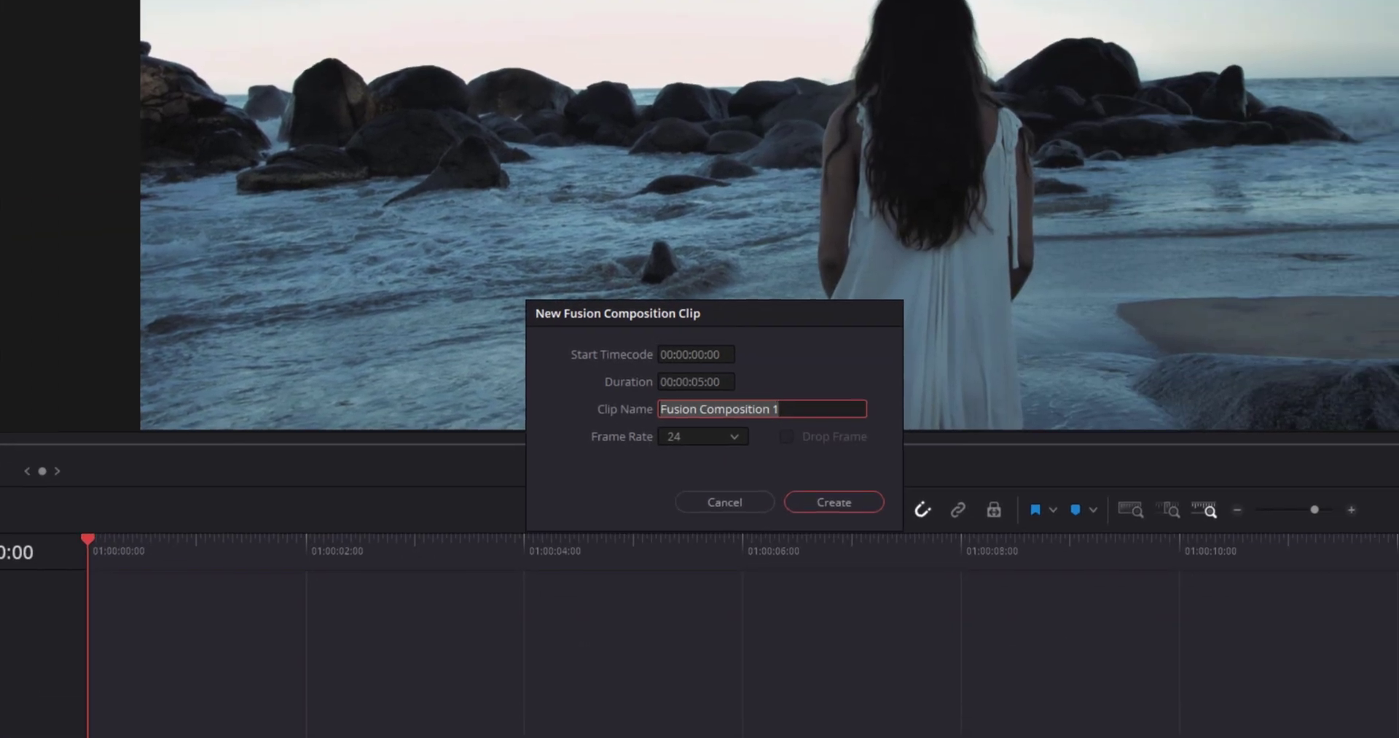
key(BackSpace)
text(Subscribe)
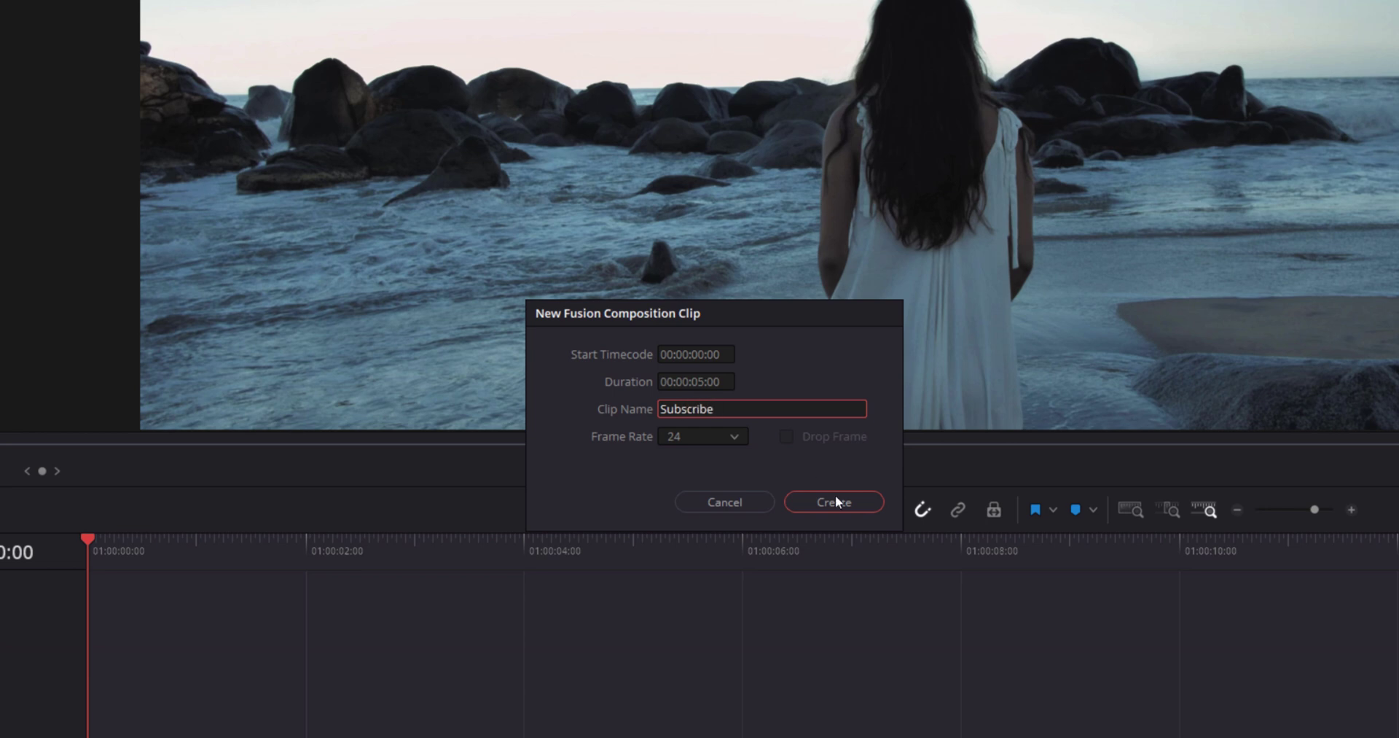
click(833, 500)
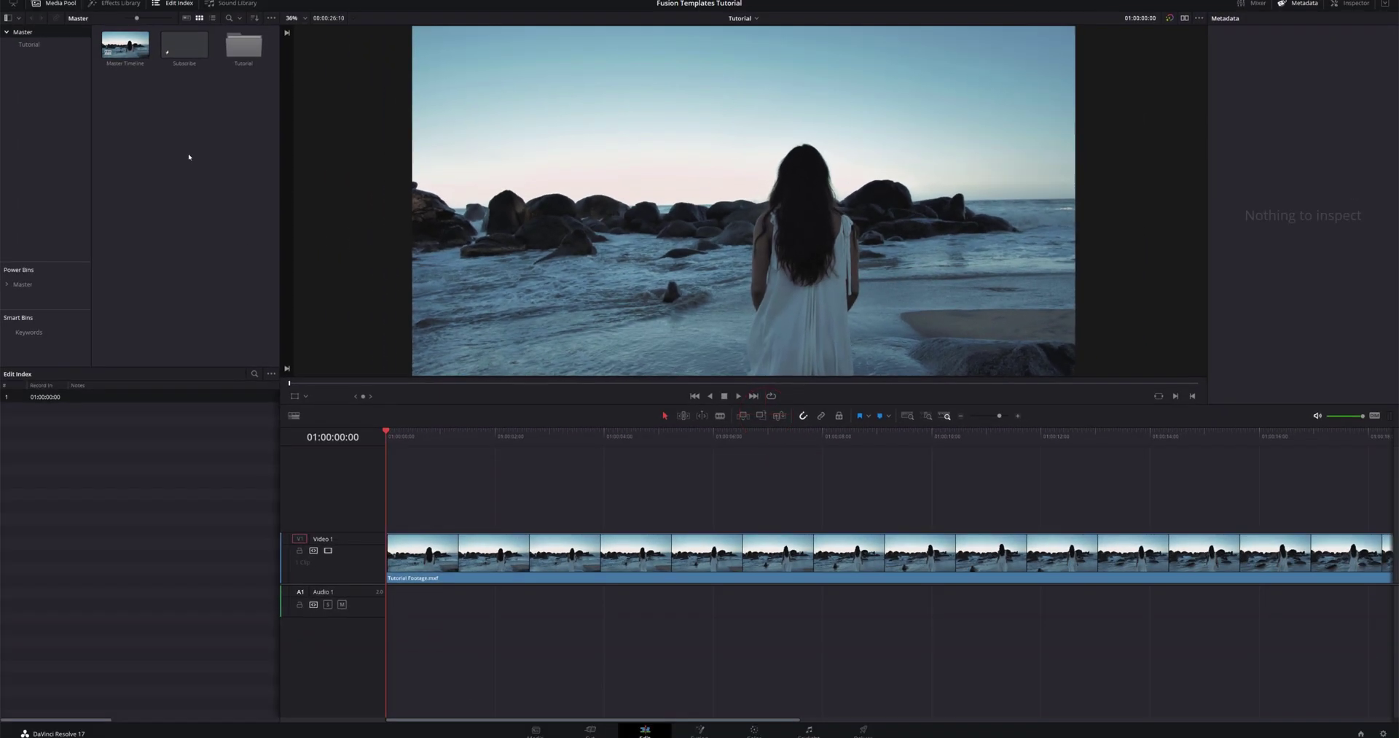
Place the Subscribe composition above the footage at the timeline start and open it on the Fusion page
drag(180, 52, 401, 510)
click(430, 514)
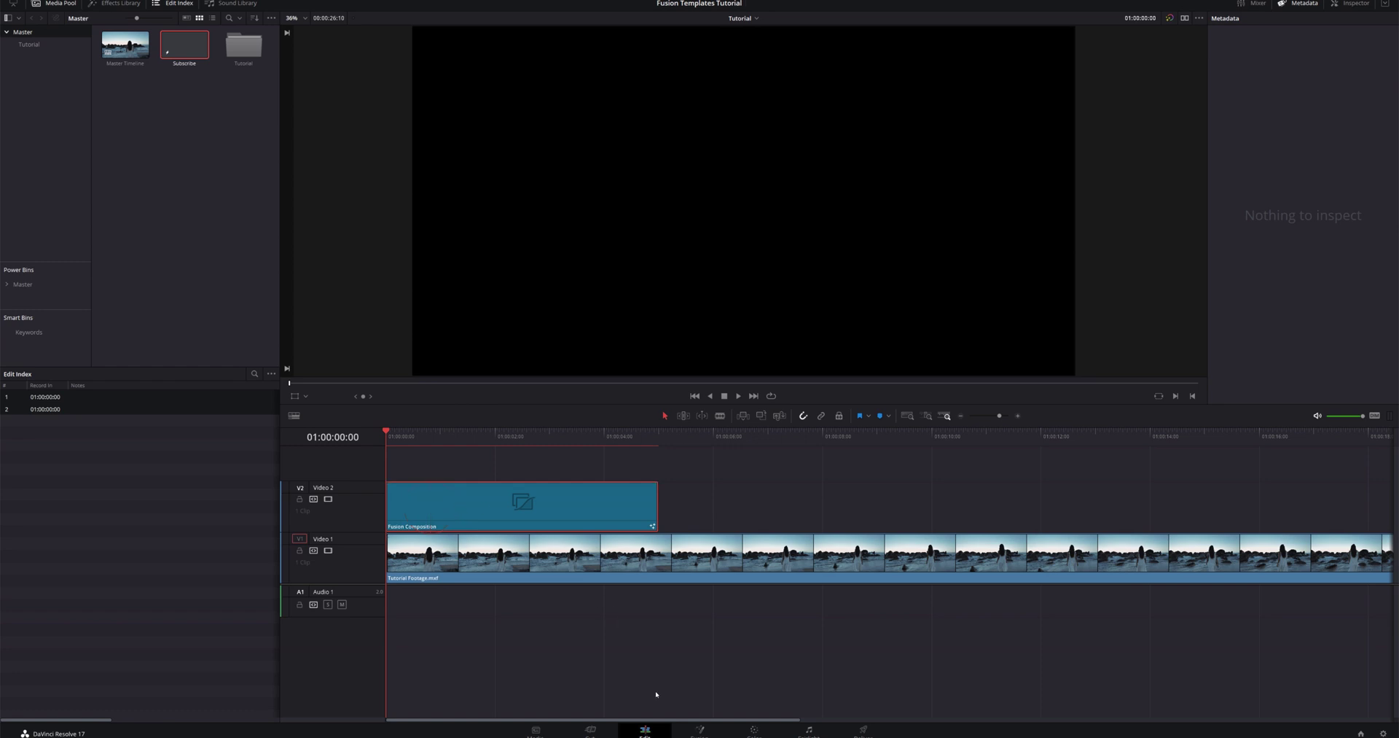
click(700, 730)
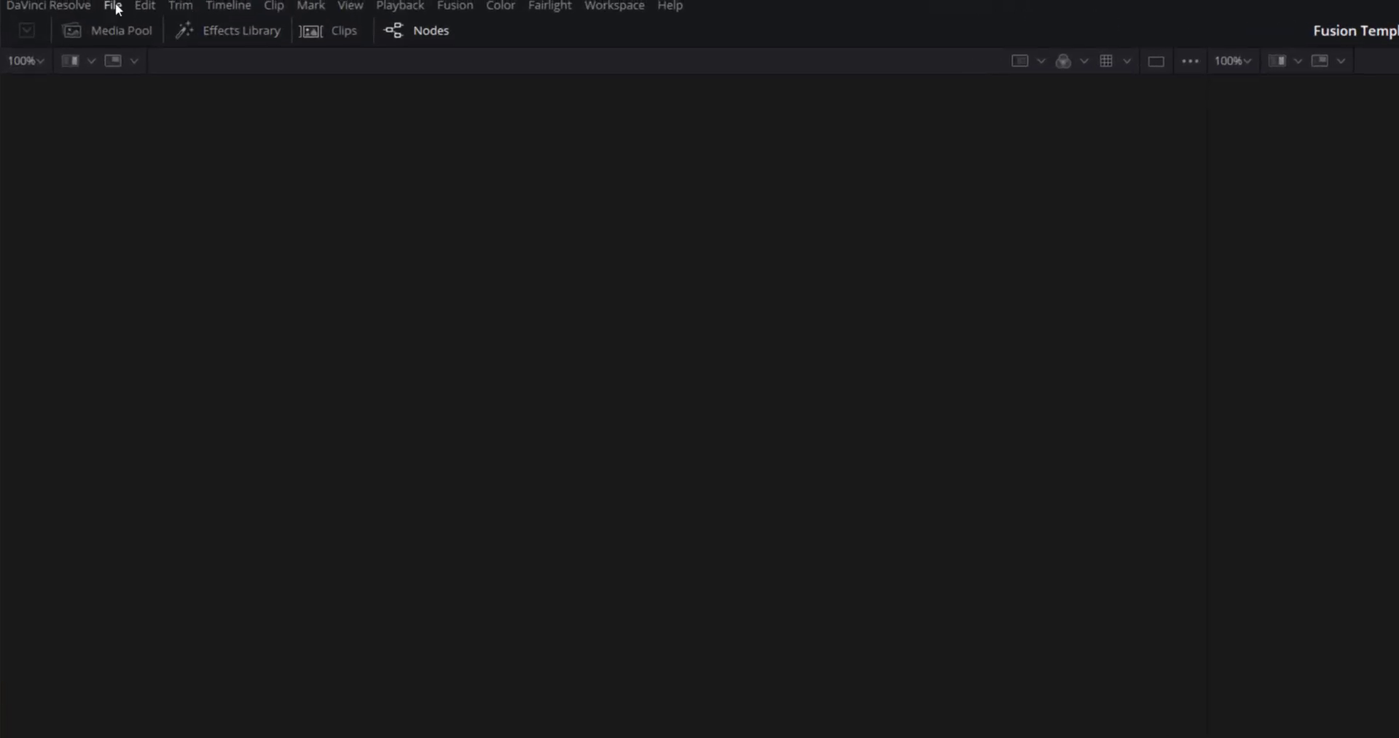
Import the Fusion composition file 19 YouTube.comp from the mixkit-subscribe-button-with-mouse-694 download
click(115, 6)
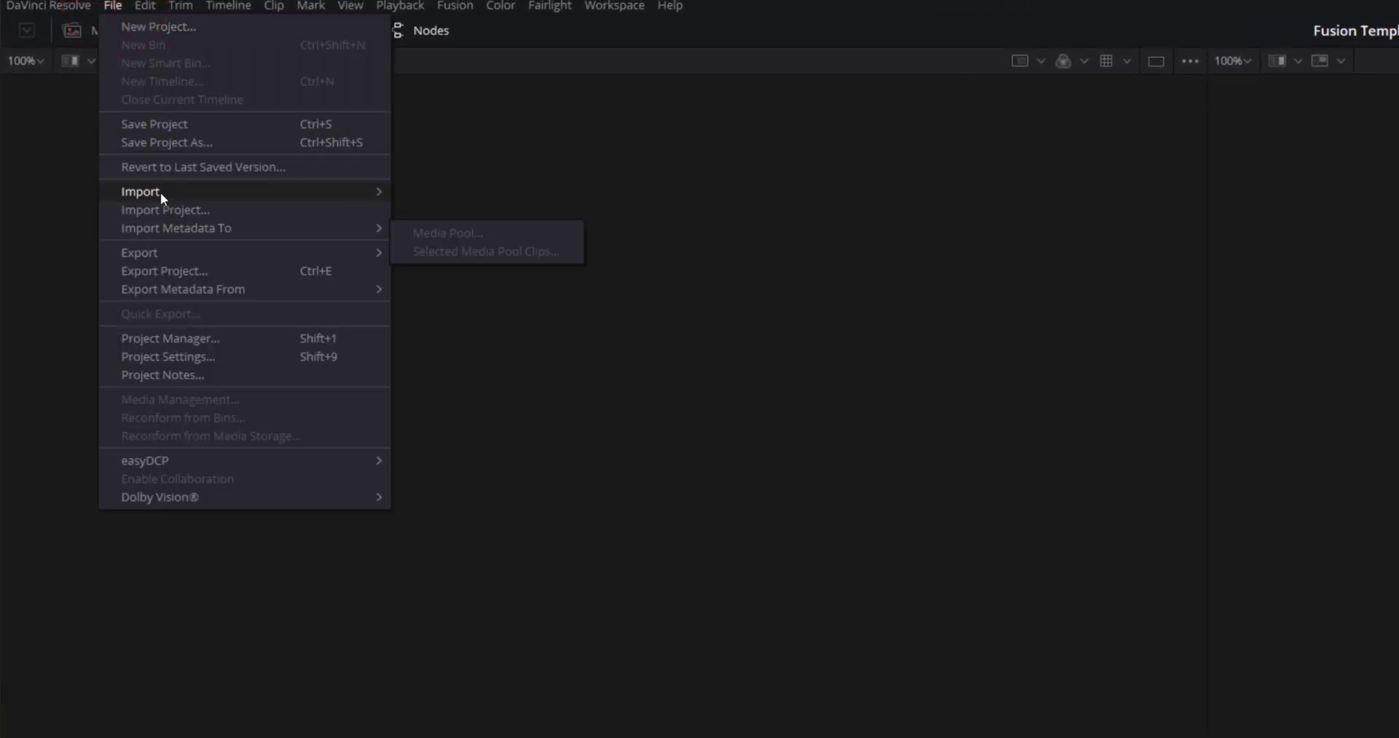
mouse_move(160, 191)
click(463, 270)
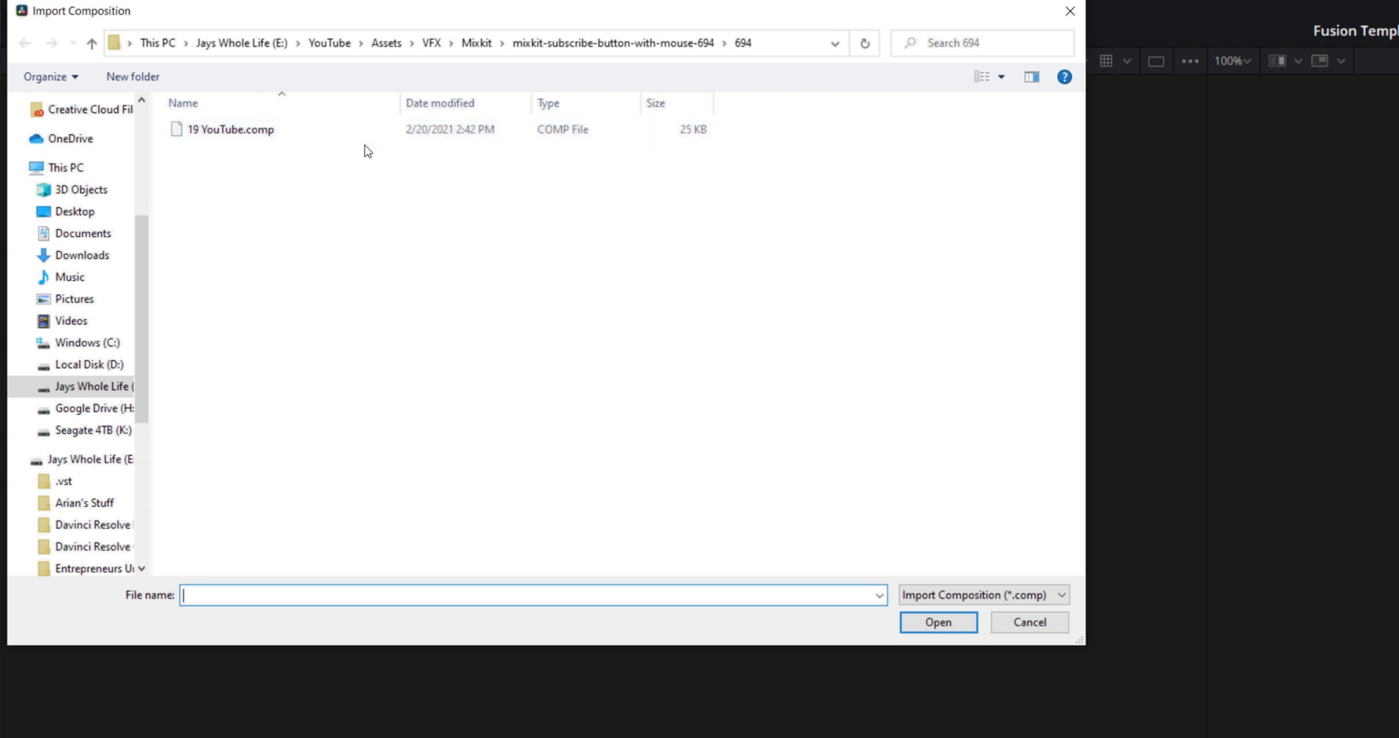
click(231, 132)
click(939, 621)
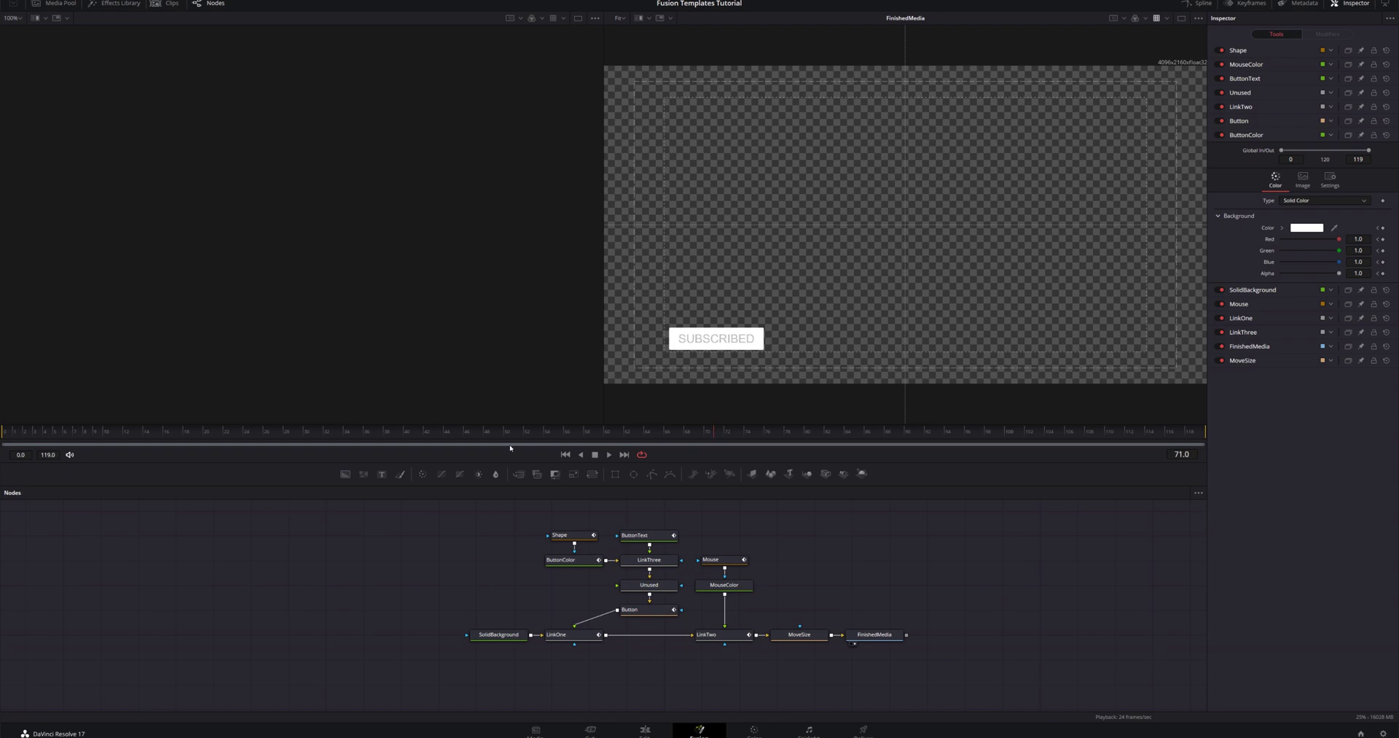
Examine the Shape, ButtonColor and ButtonText nodes and their animation at frames 53, 56, 3, 10 and 100
click(568, 537)
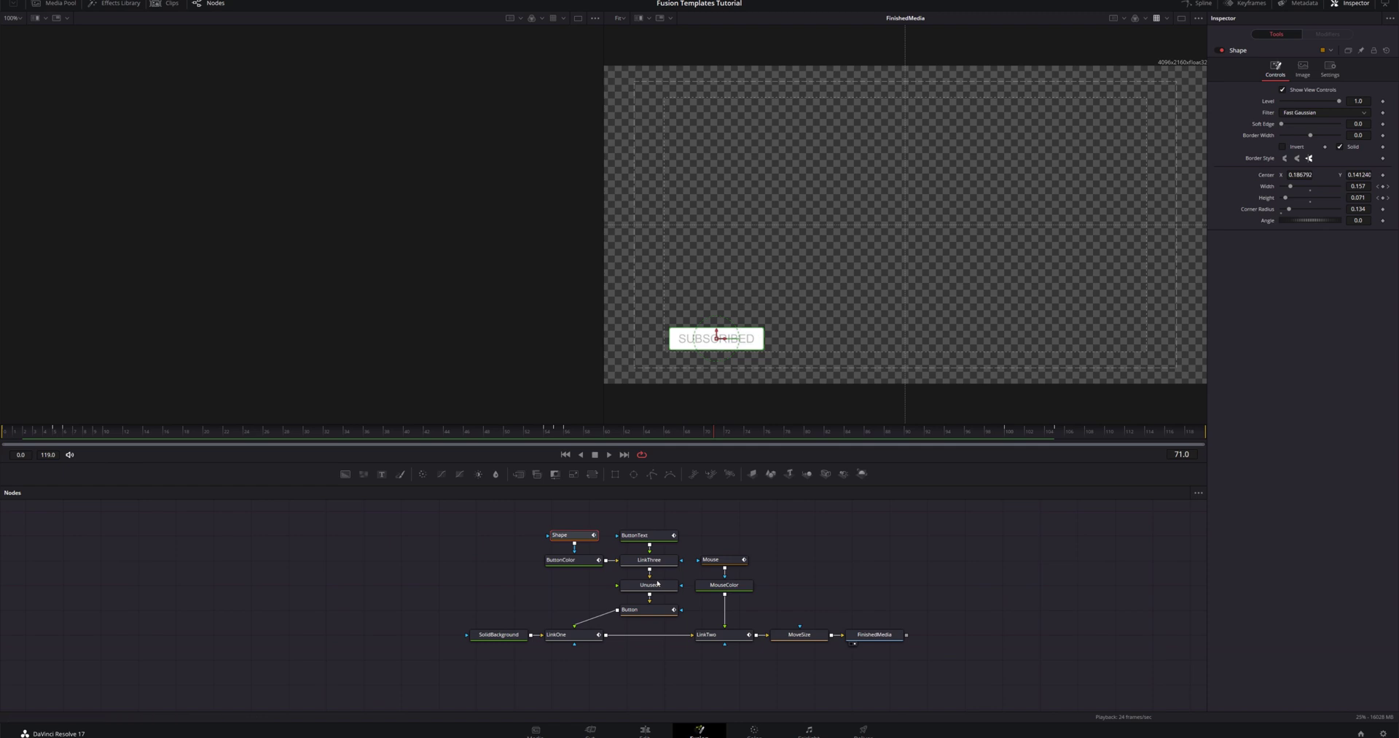
click(569, 560)
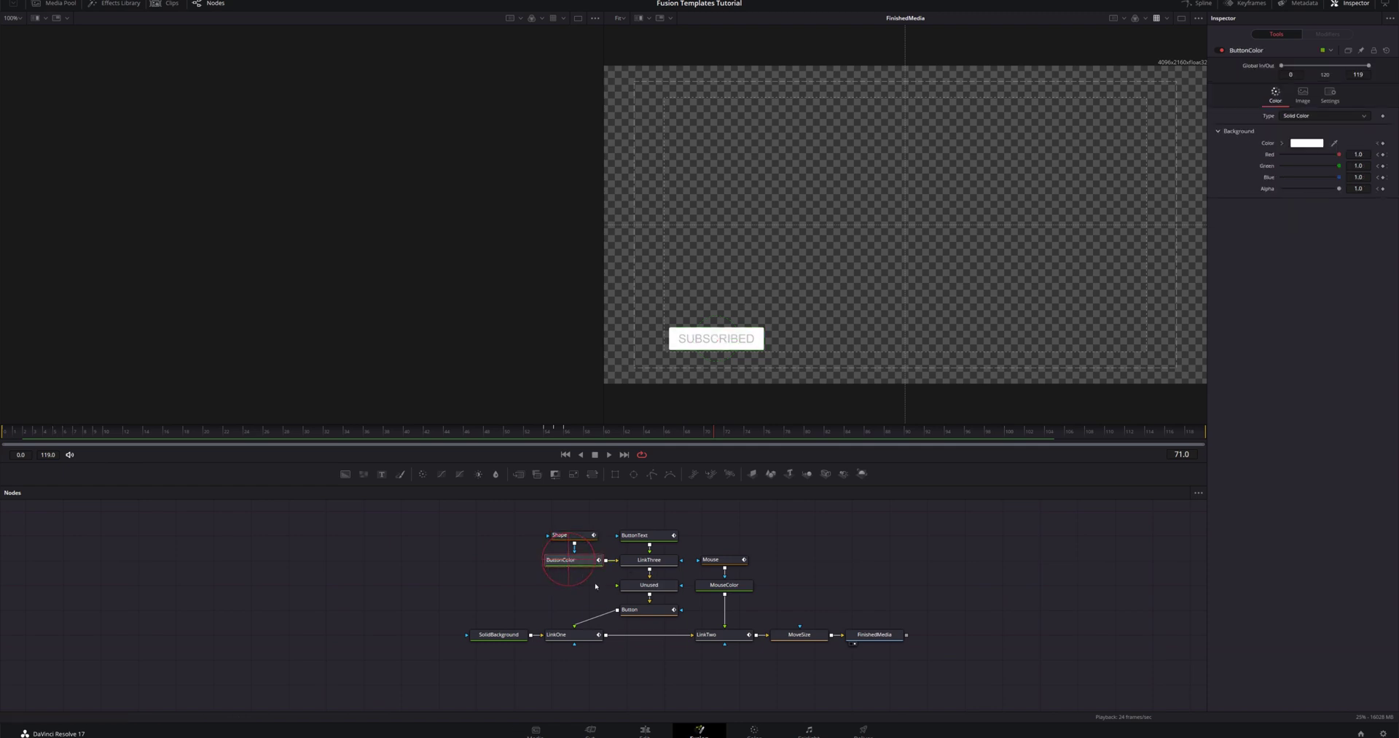
click(543, 428)
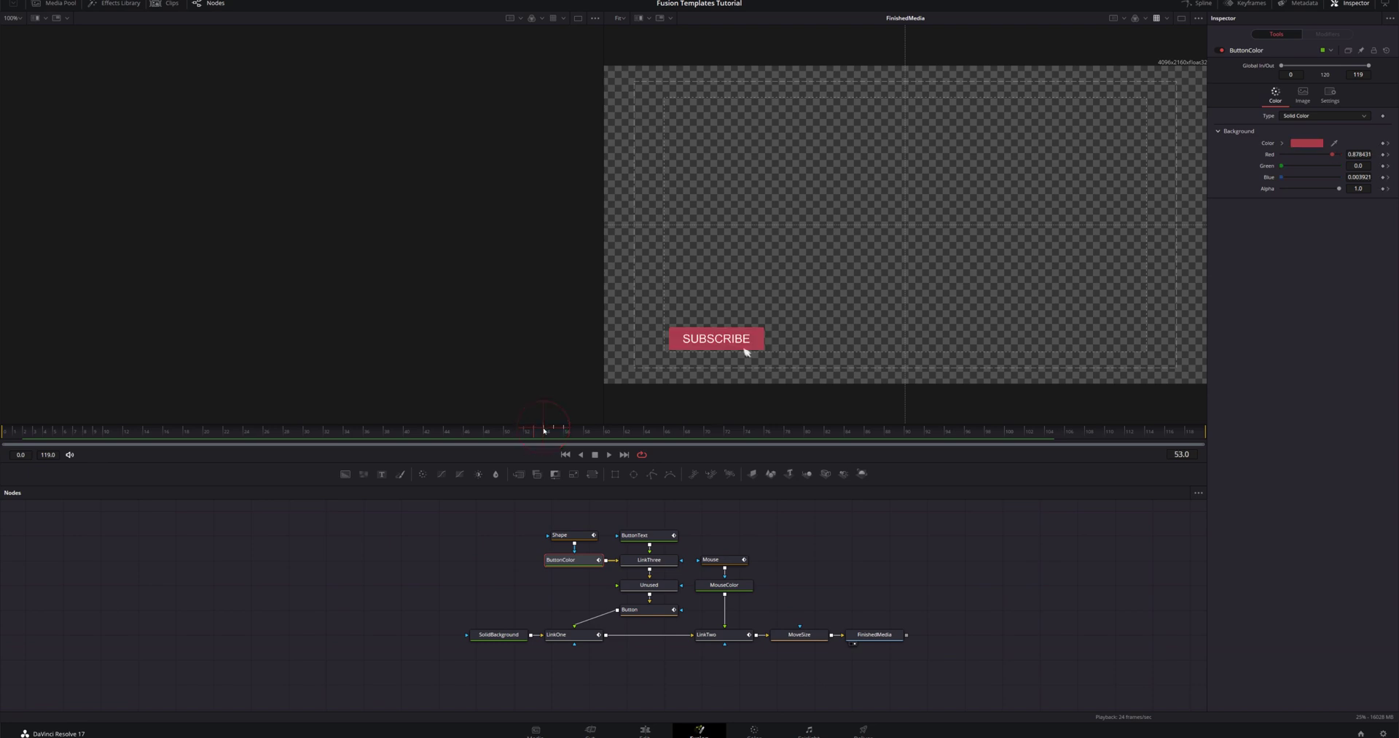
click(565, 429)
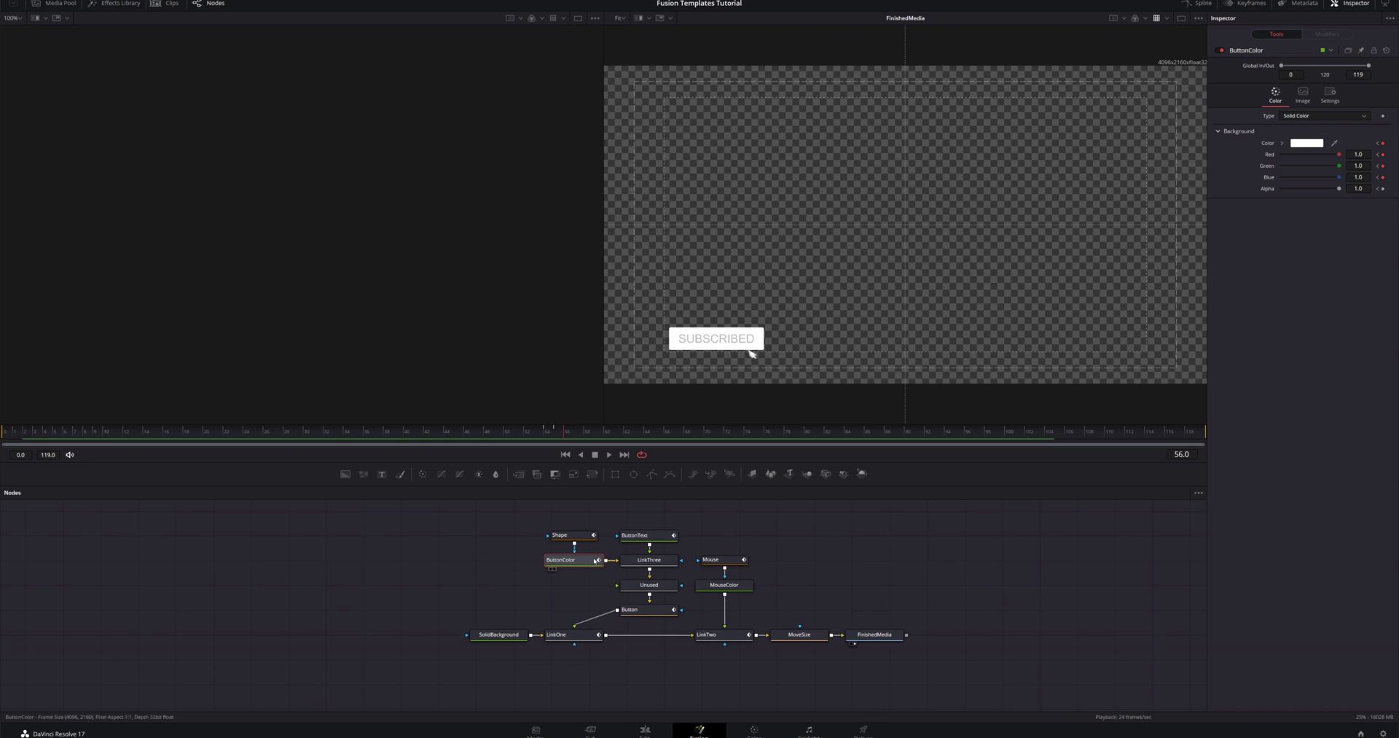
click(645, 535)
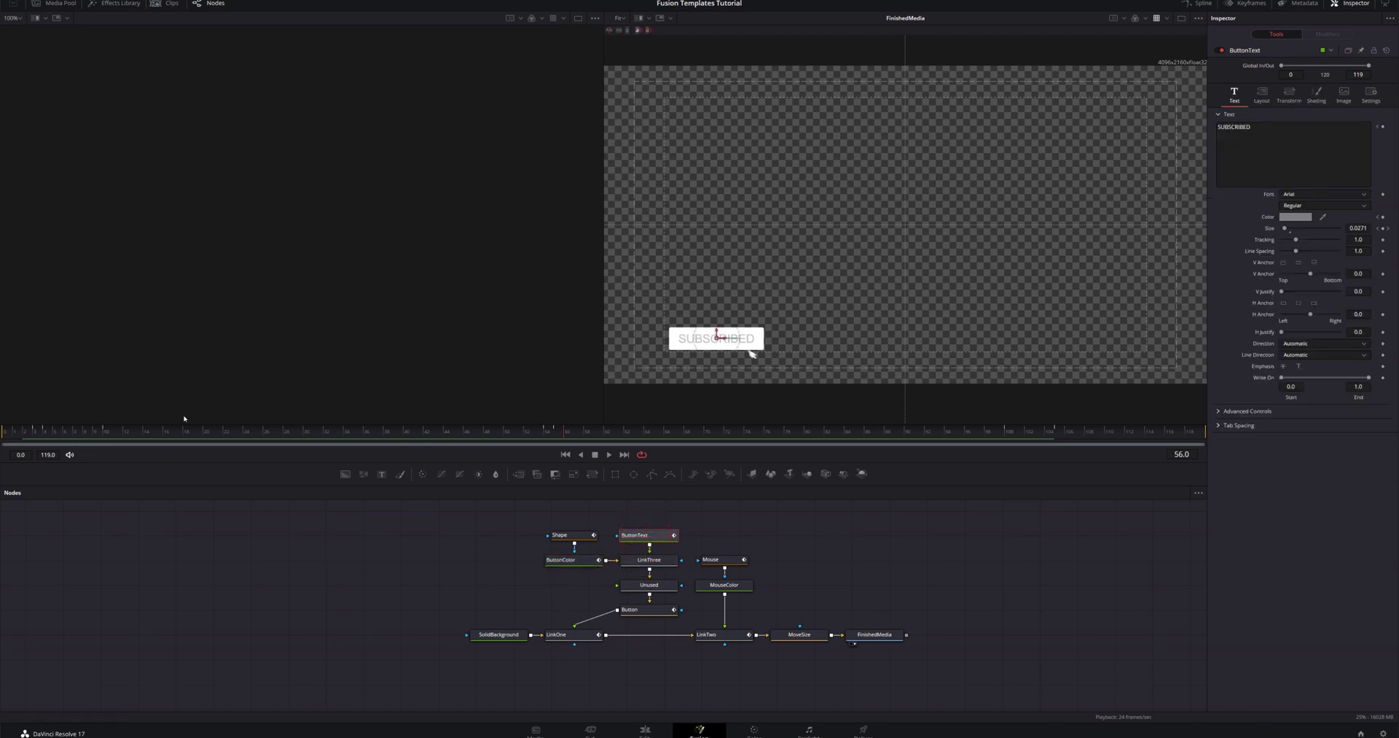
click(33, 429)
click(33, 430)
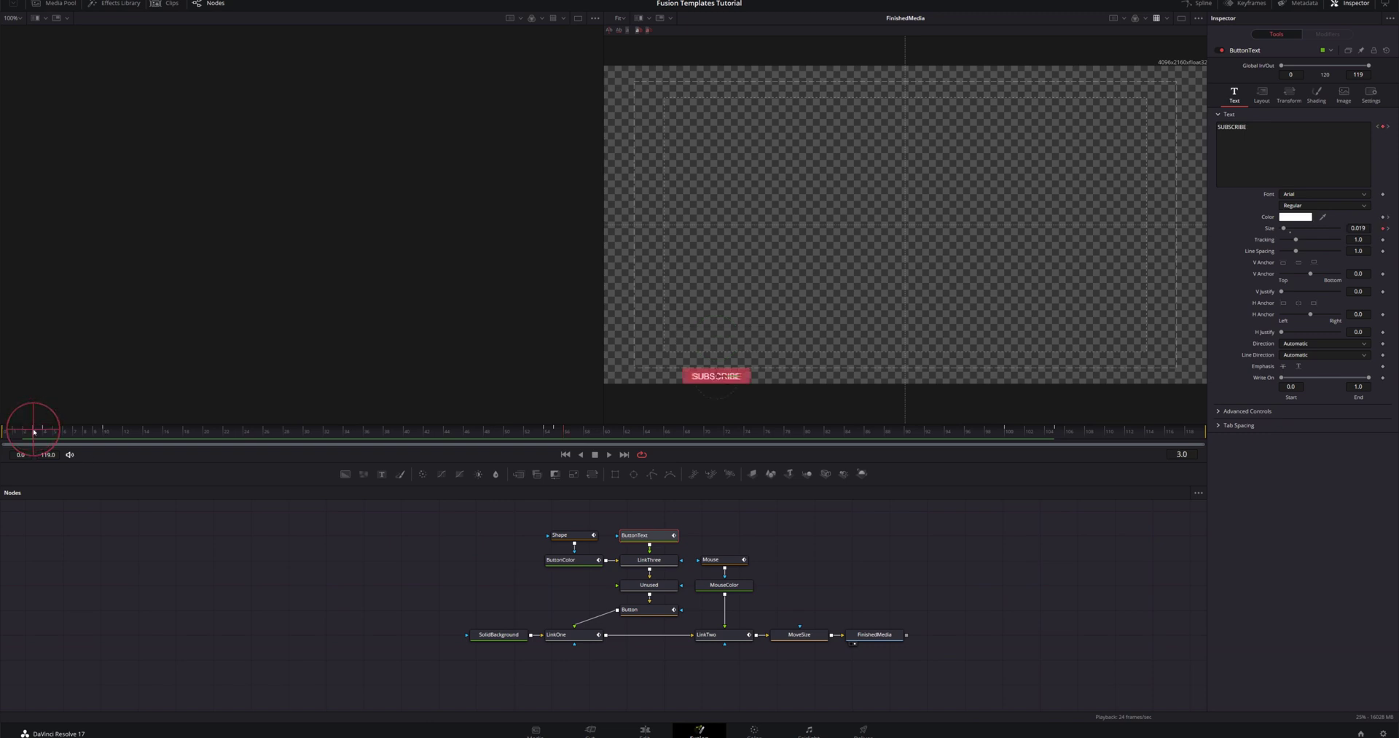
click(103, 430)
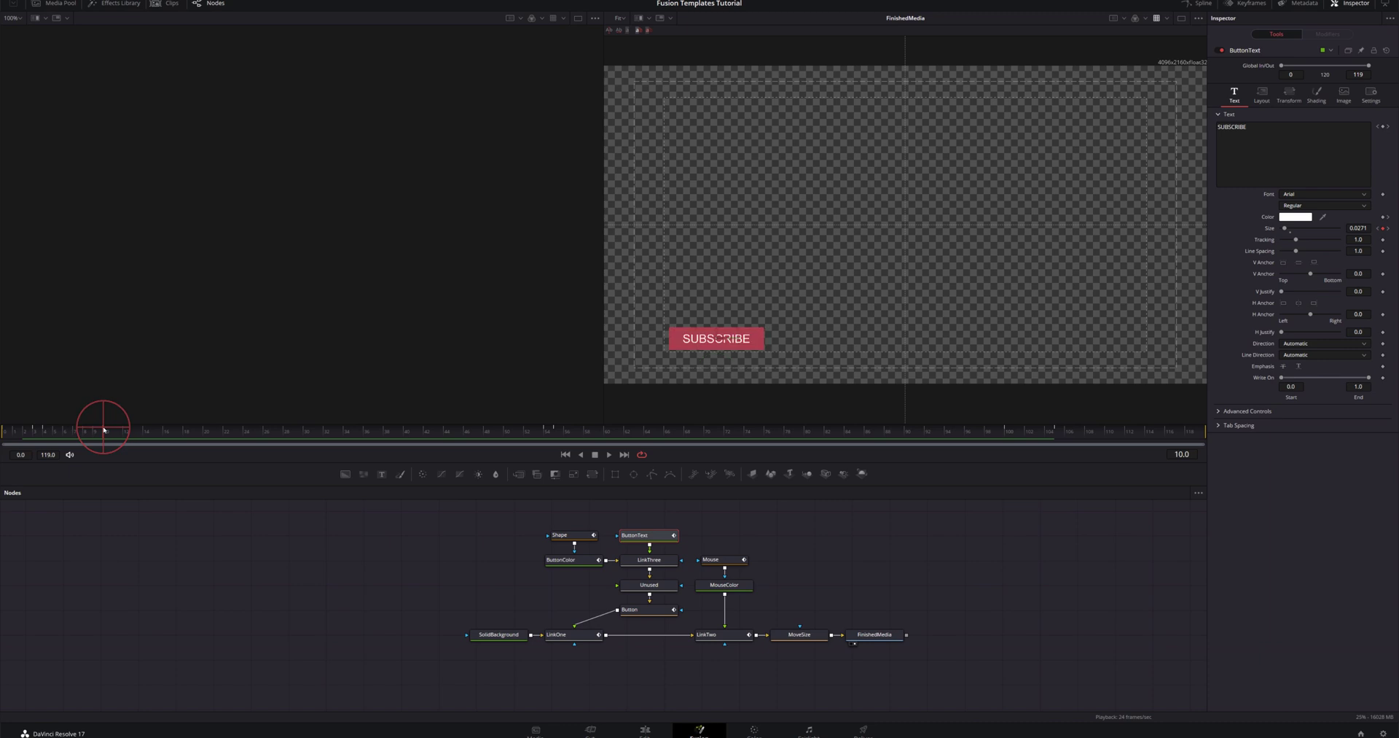
click(1004, 428)
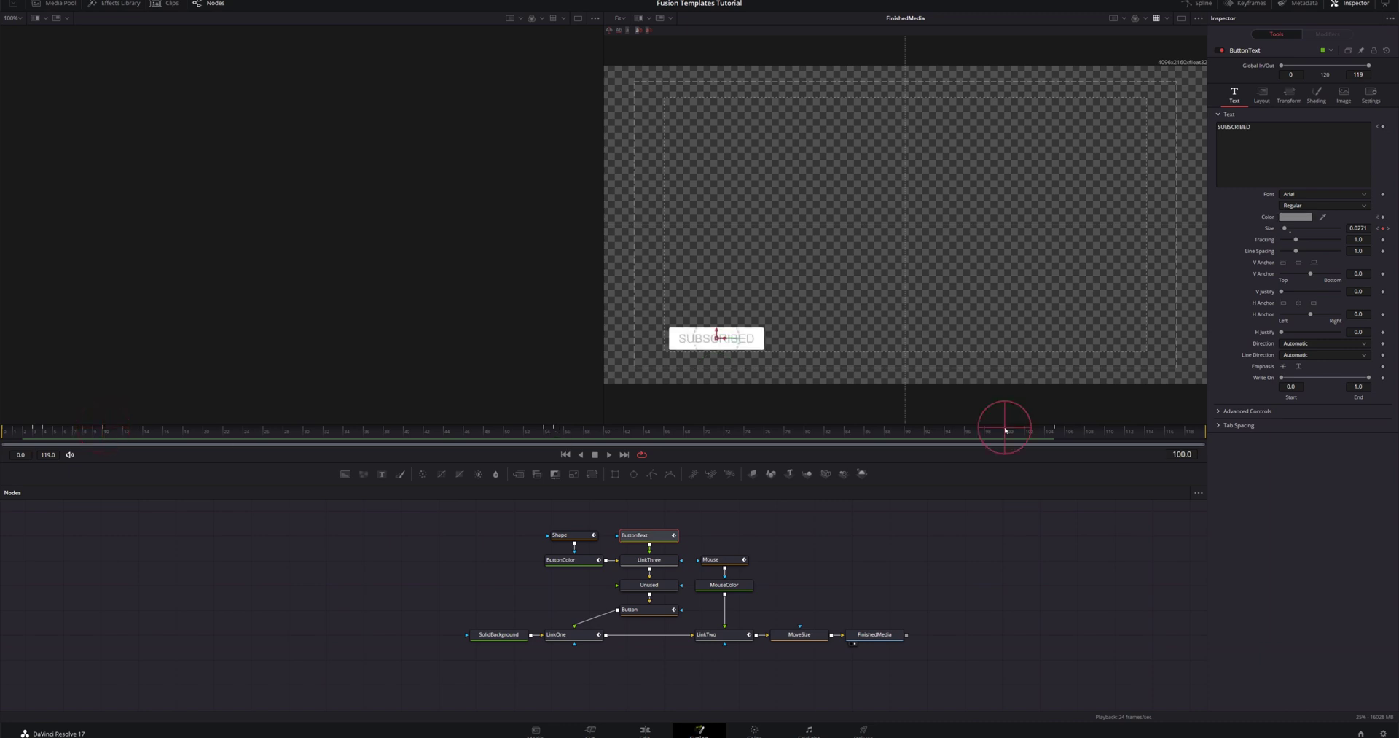
Inspect the settings of the MouseColor and Mouse nodes, then reselect the ButtonText node
click(728, 588)
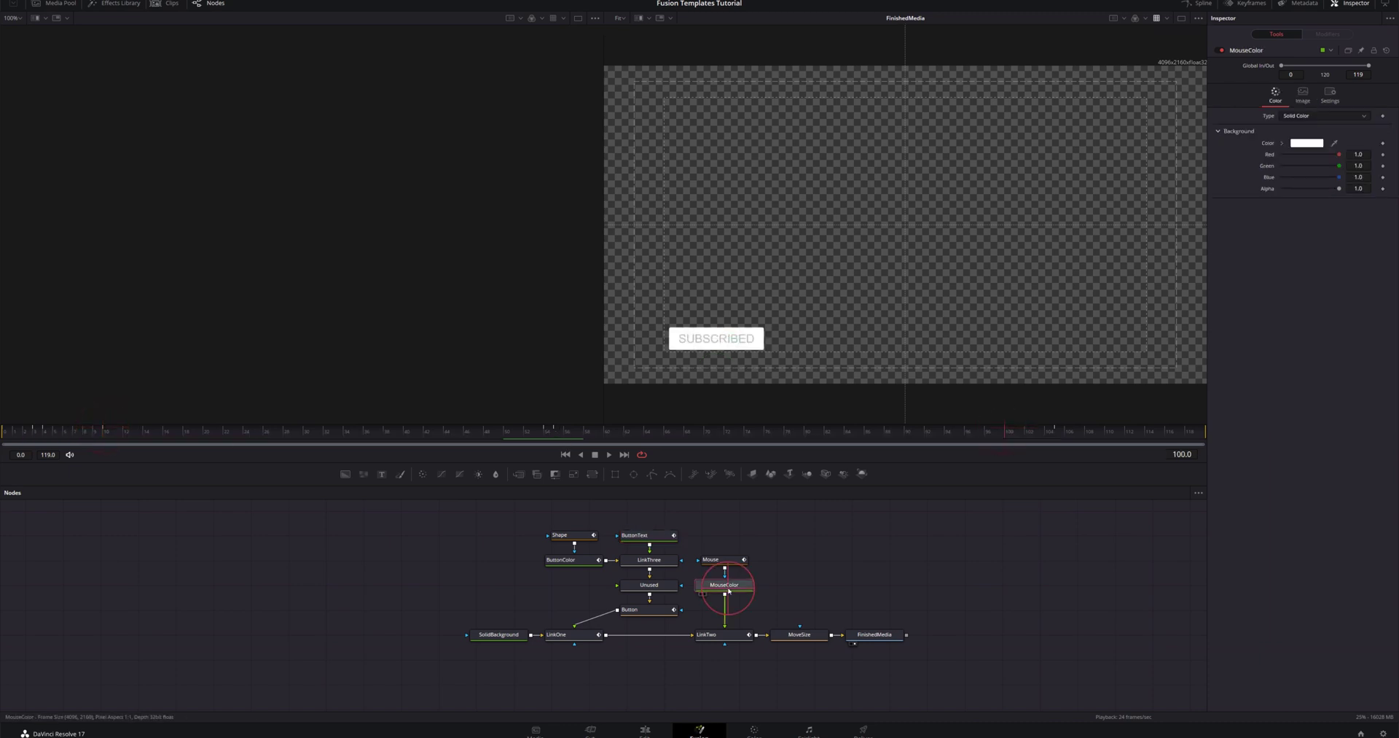
click(719, 560)
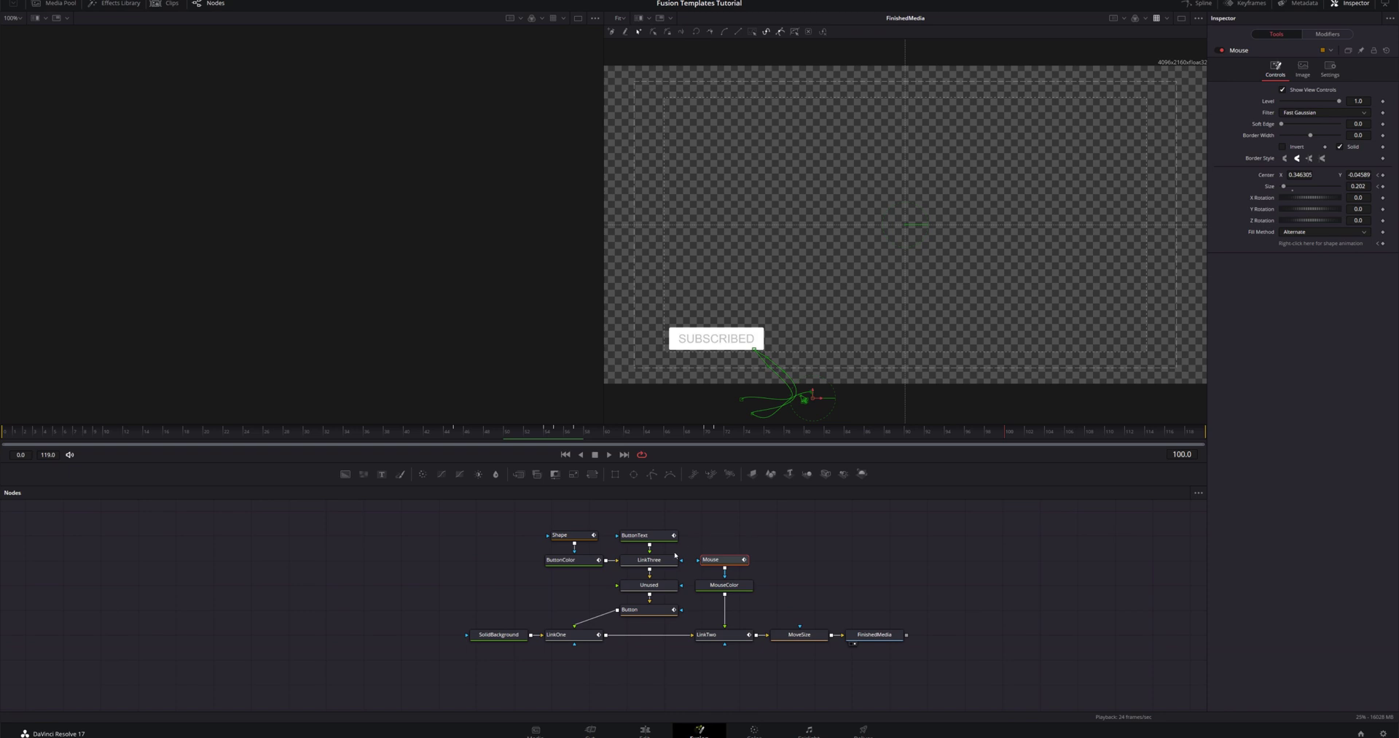
click(635, 535)
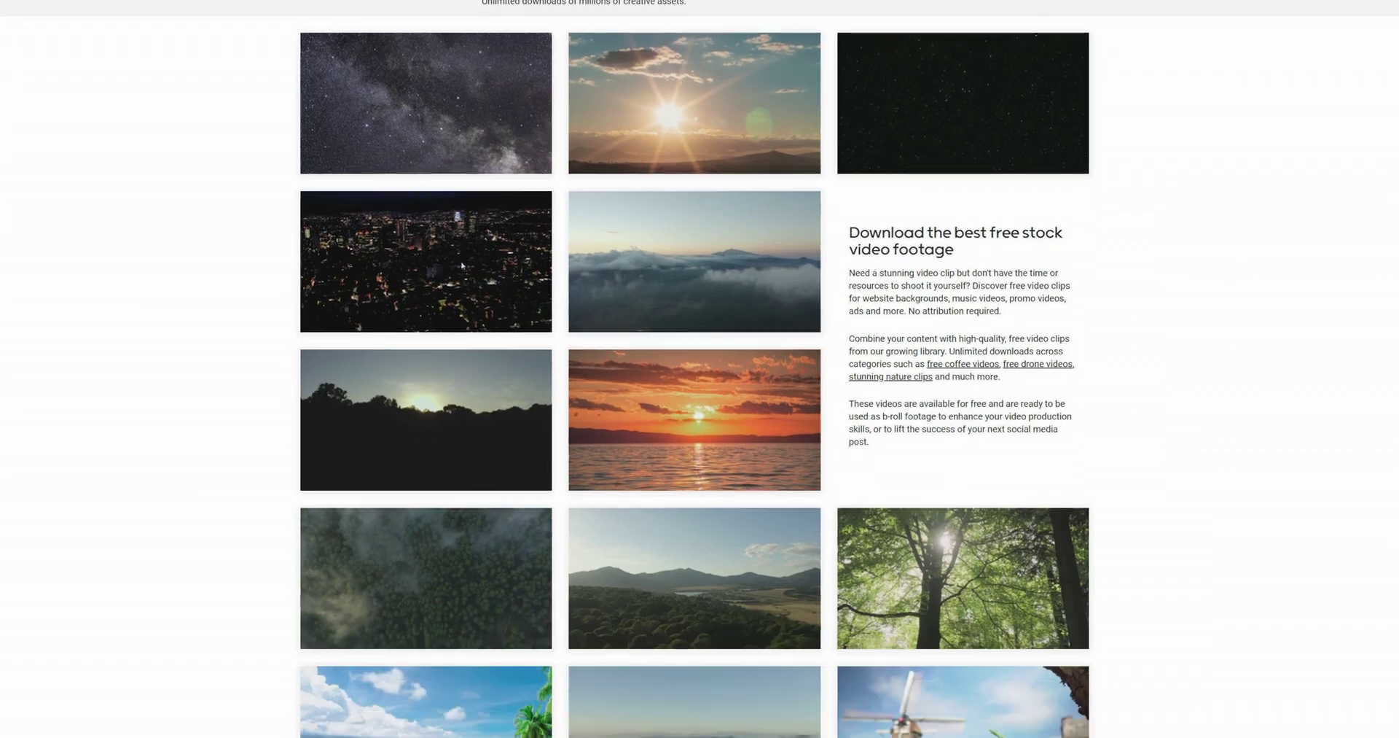
Switch to the browser and look through the free stock footage, music, sound effects and DaVinci Resolve template pages
scroll(469, 270, down, 10)
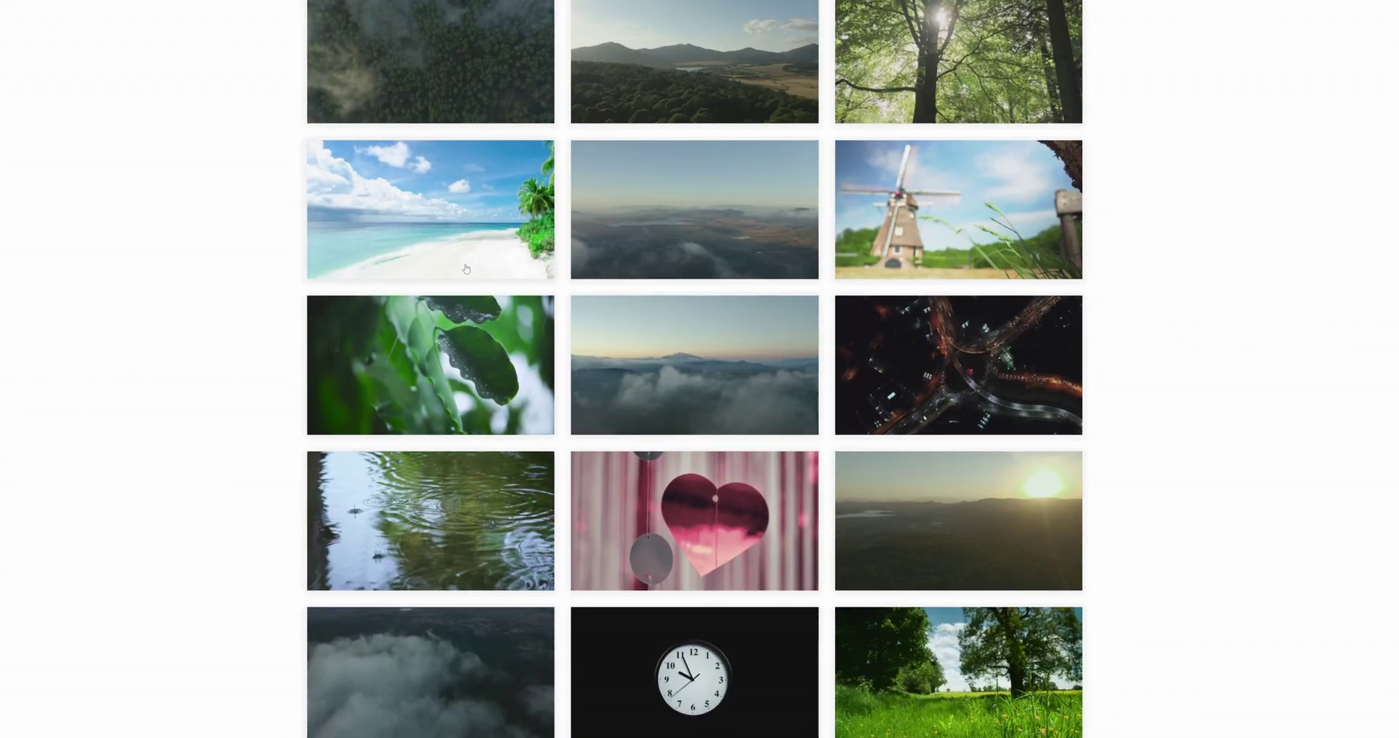
scroll(468, 270, down, 5)
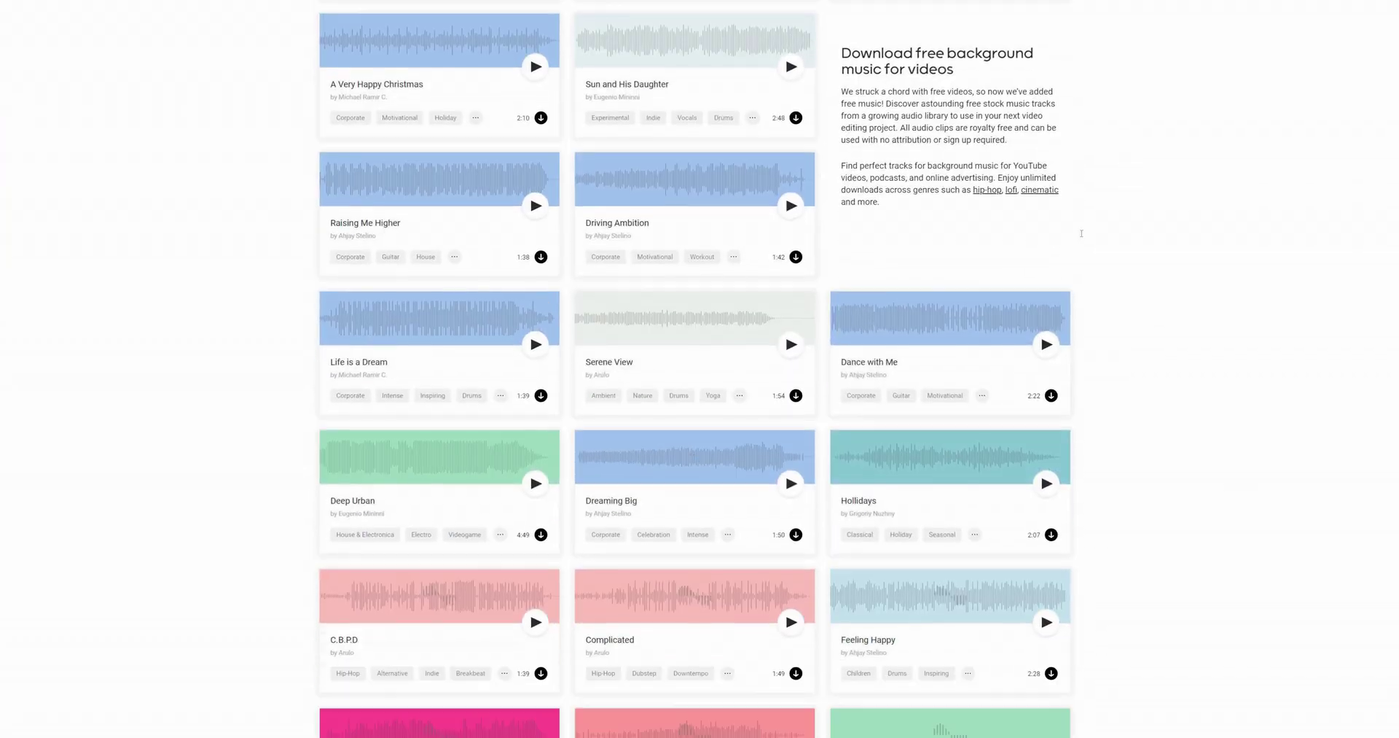
scroll(1119, 233, down, 10)
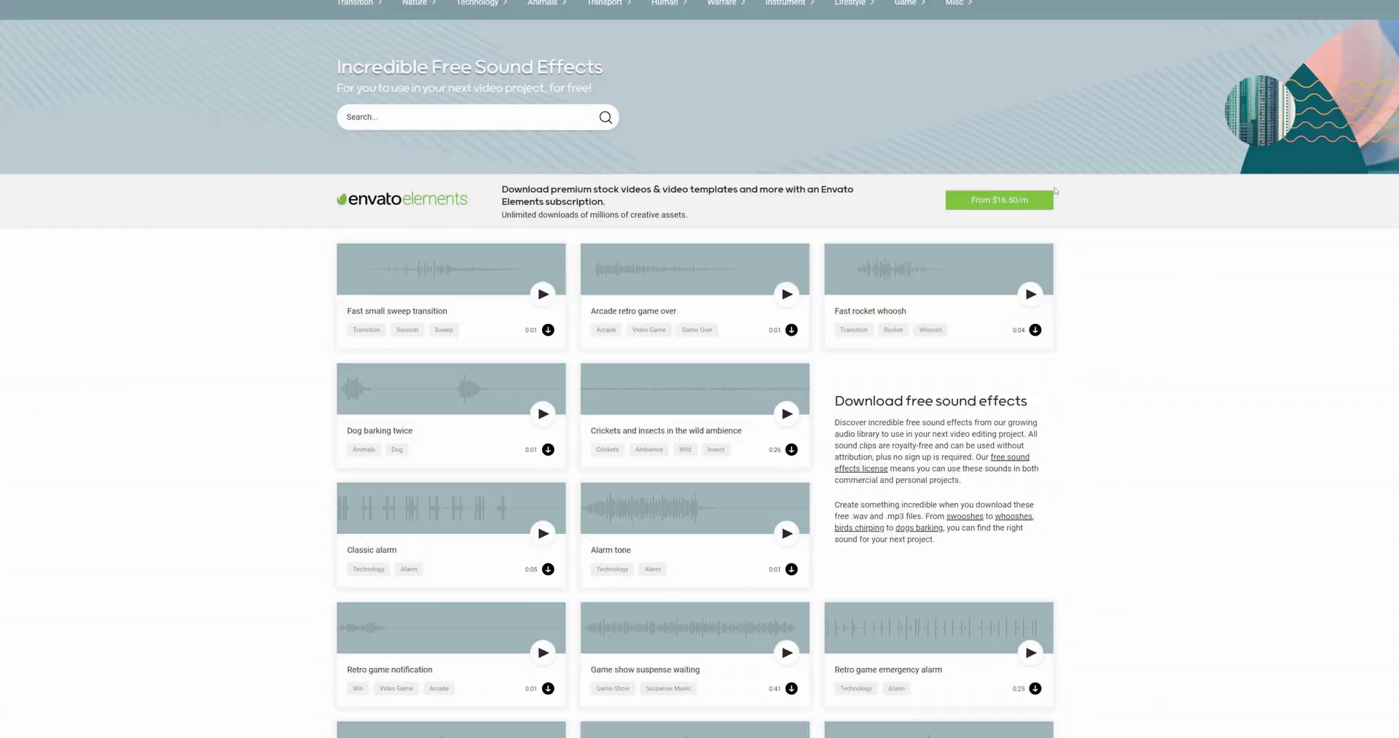
scroll(1110, 193, down, 10)
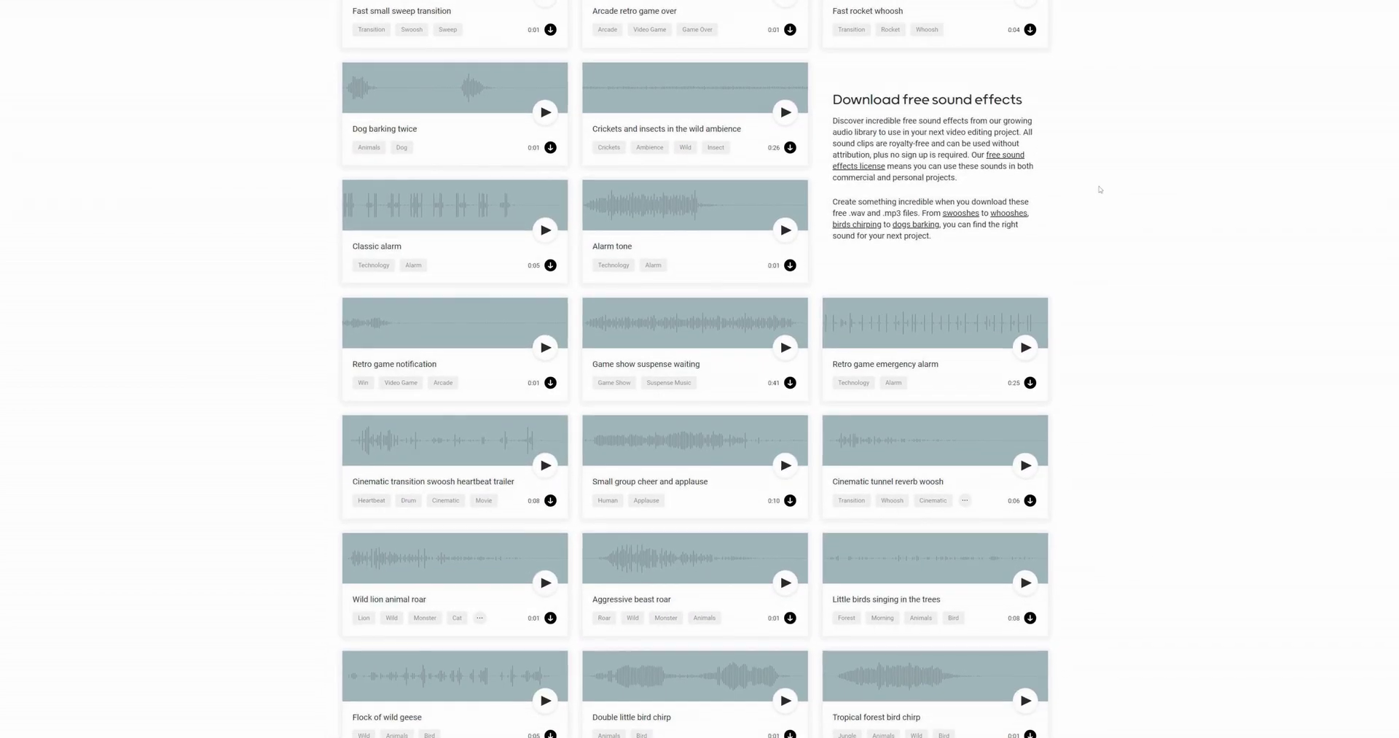
scroll(1110, 193, down, 7)
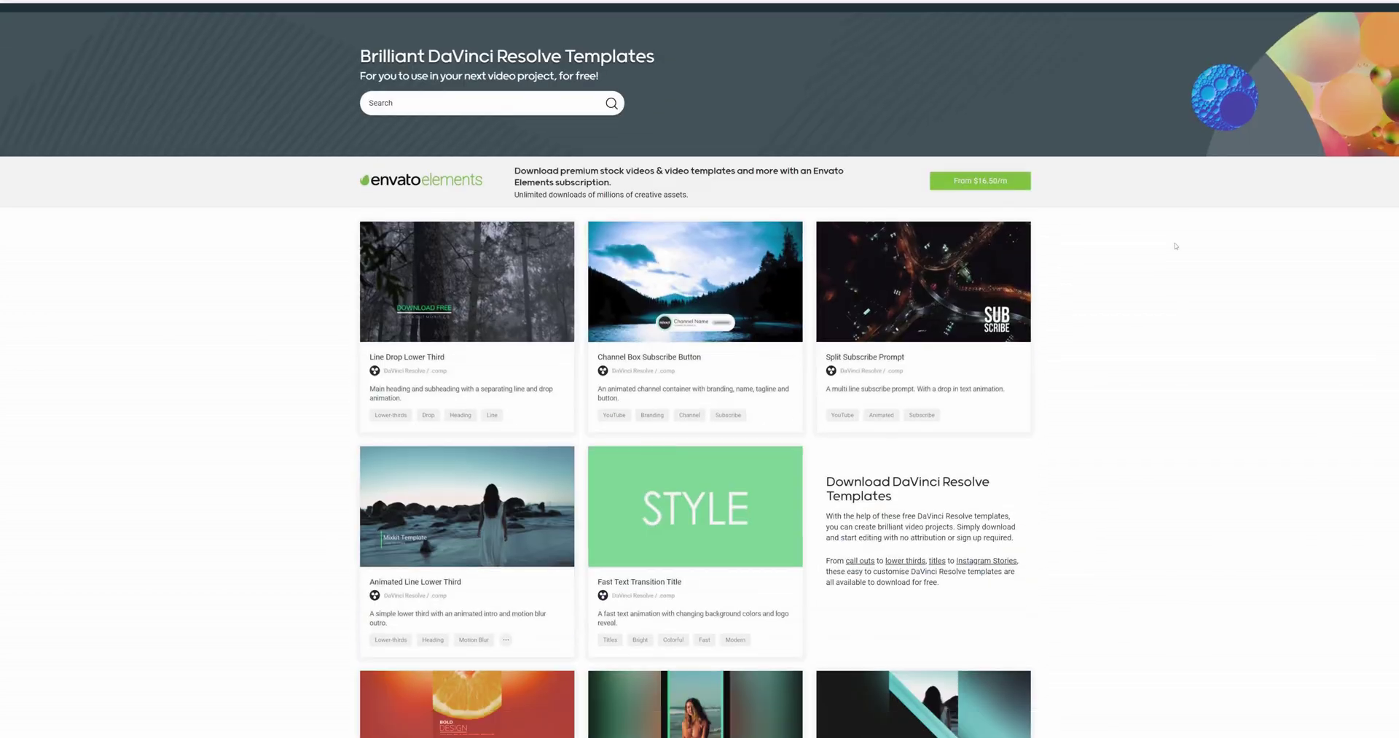
scroll(1166, 244, down, 4)
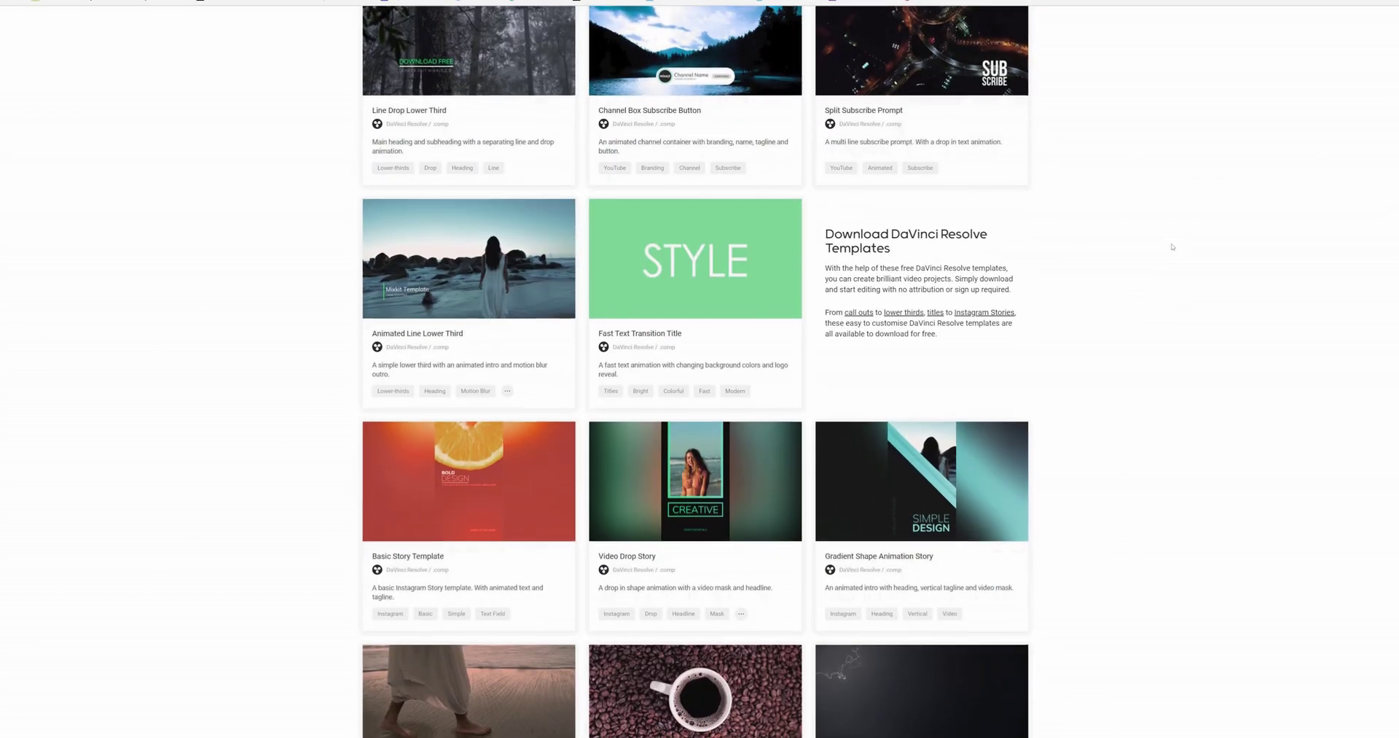
scroll(1169, 248, down, 5)
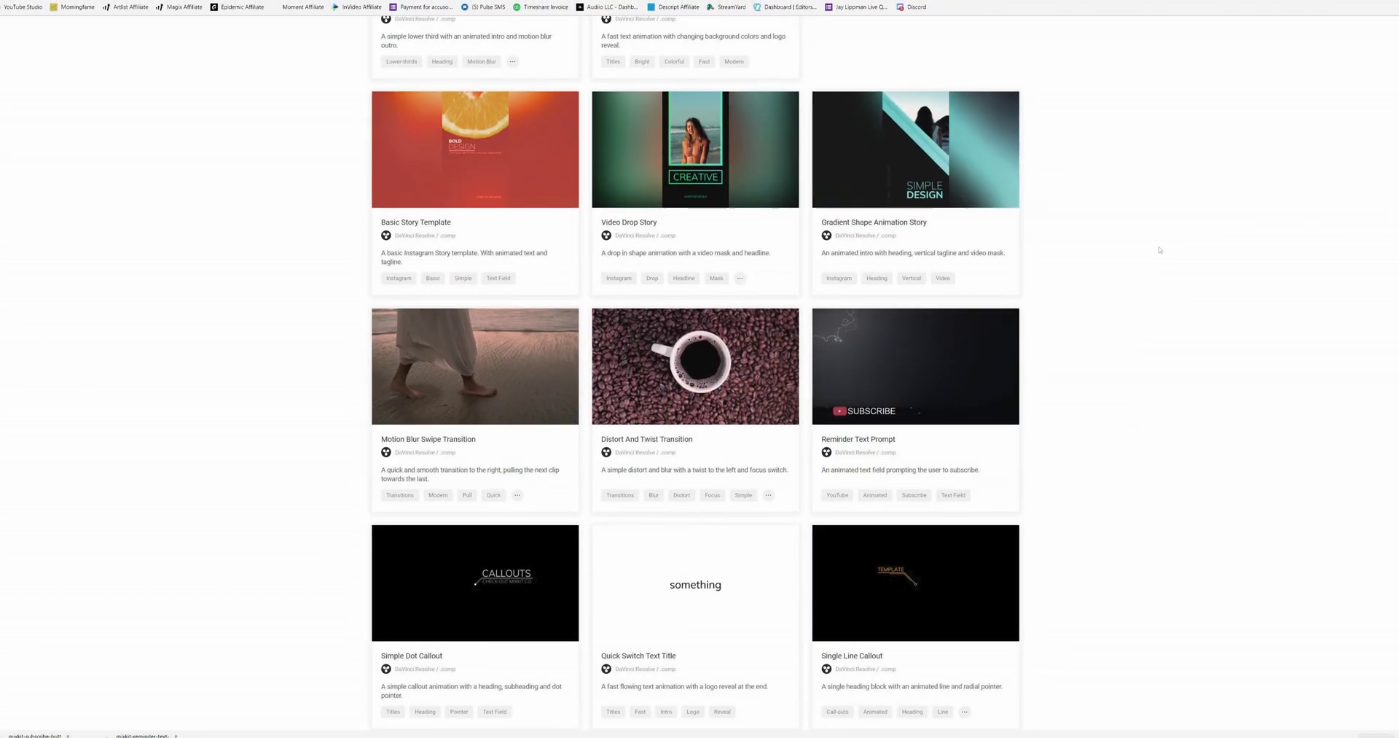
scroll(1159, 249, down, 4)
scroll(1157, 250, down, 2)
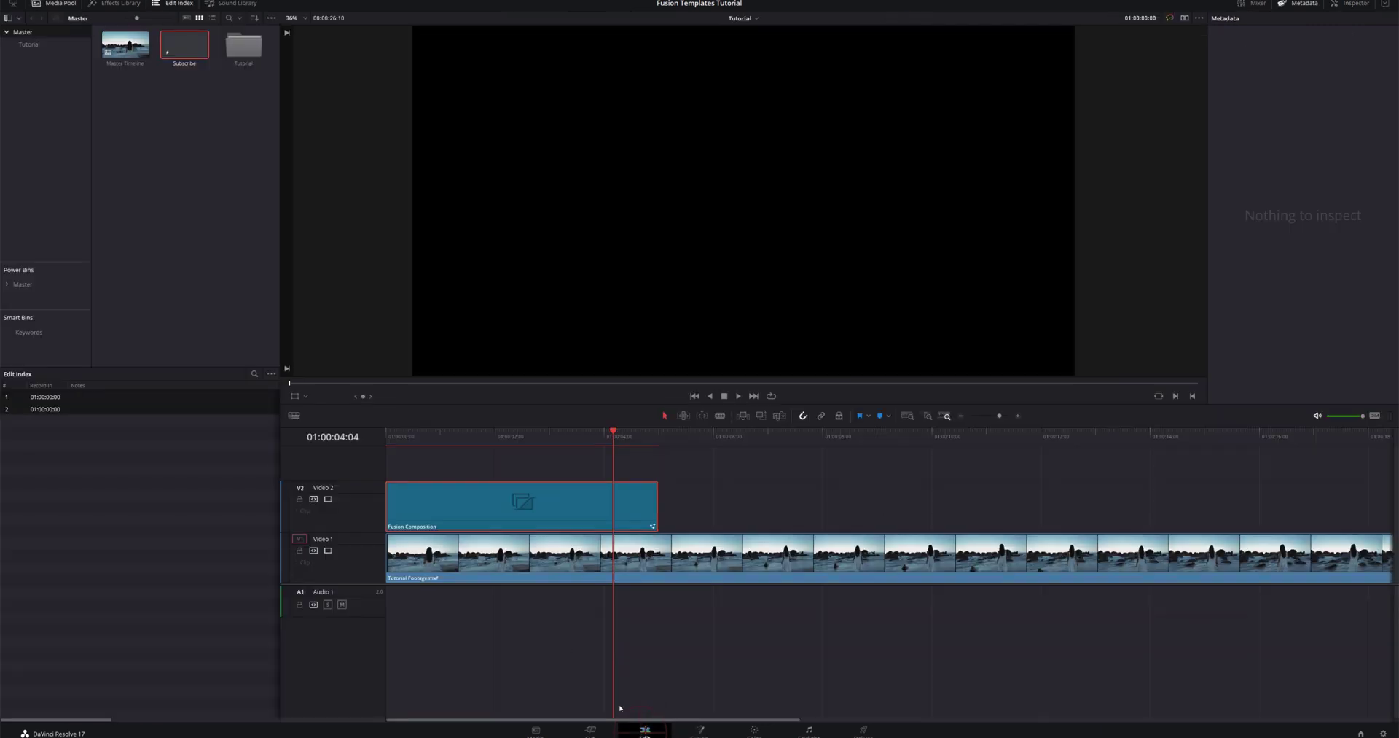
Play the timeline from the start on the Edit page to check the subscribe animation over the footage
click(397, 437)
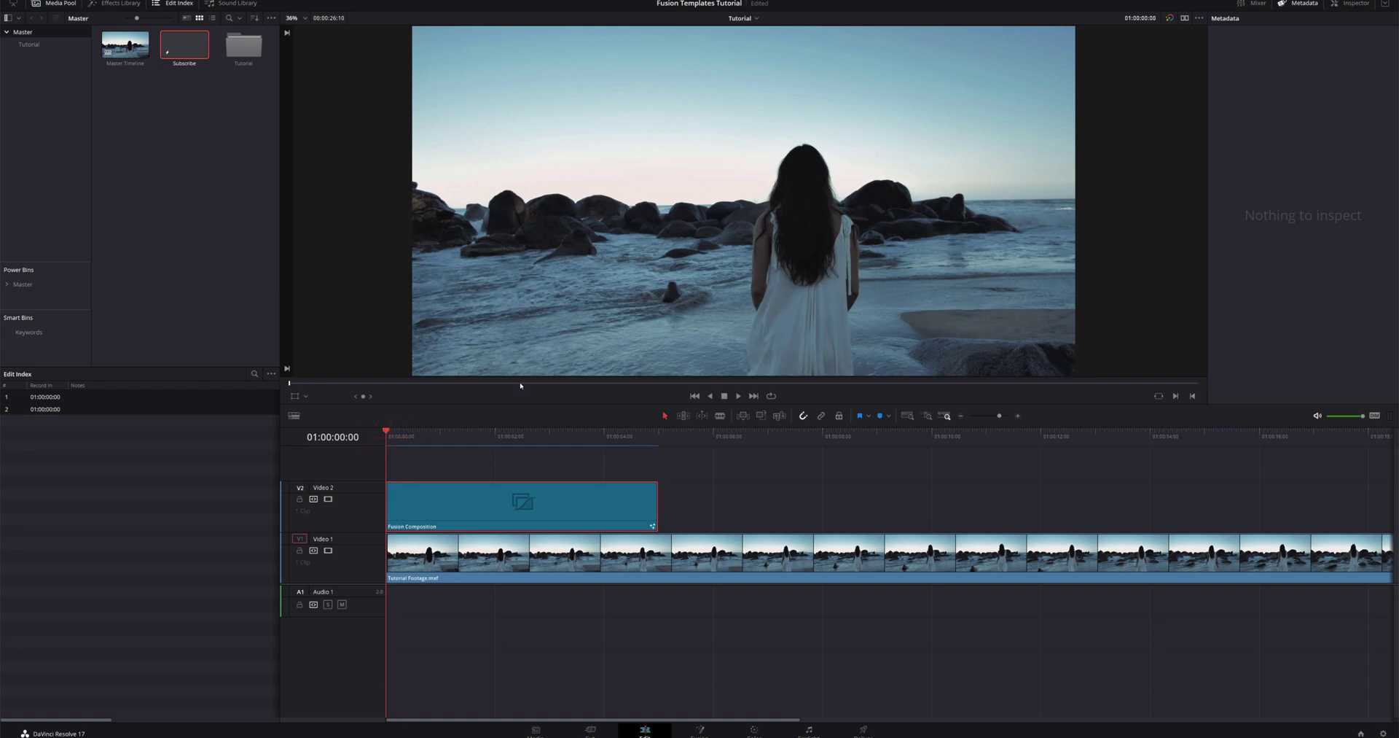
key(space)
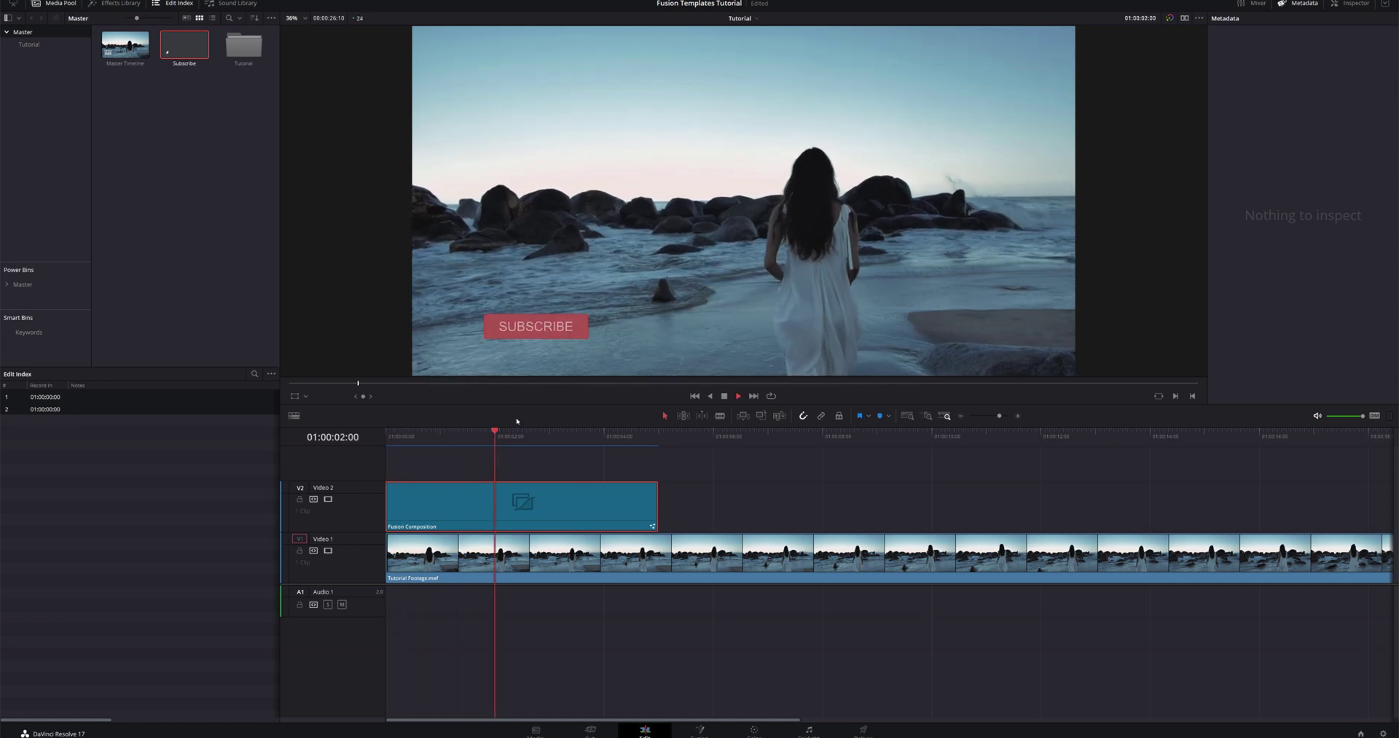
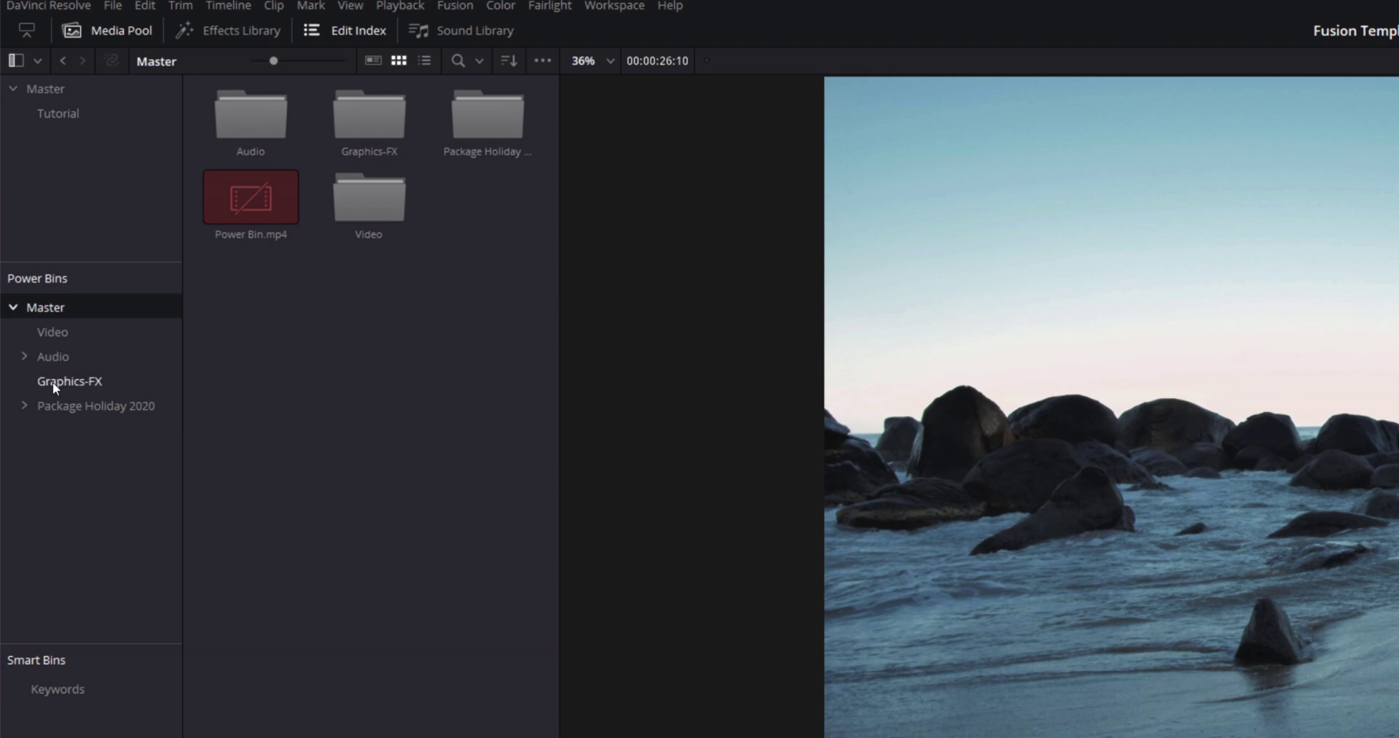
Store the subscribe Fusion composition from the timeline in the Graphics-FX power bin
click(52, 382)
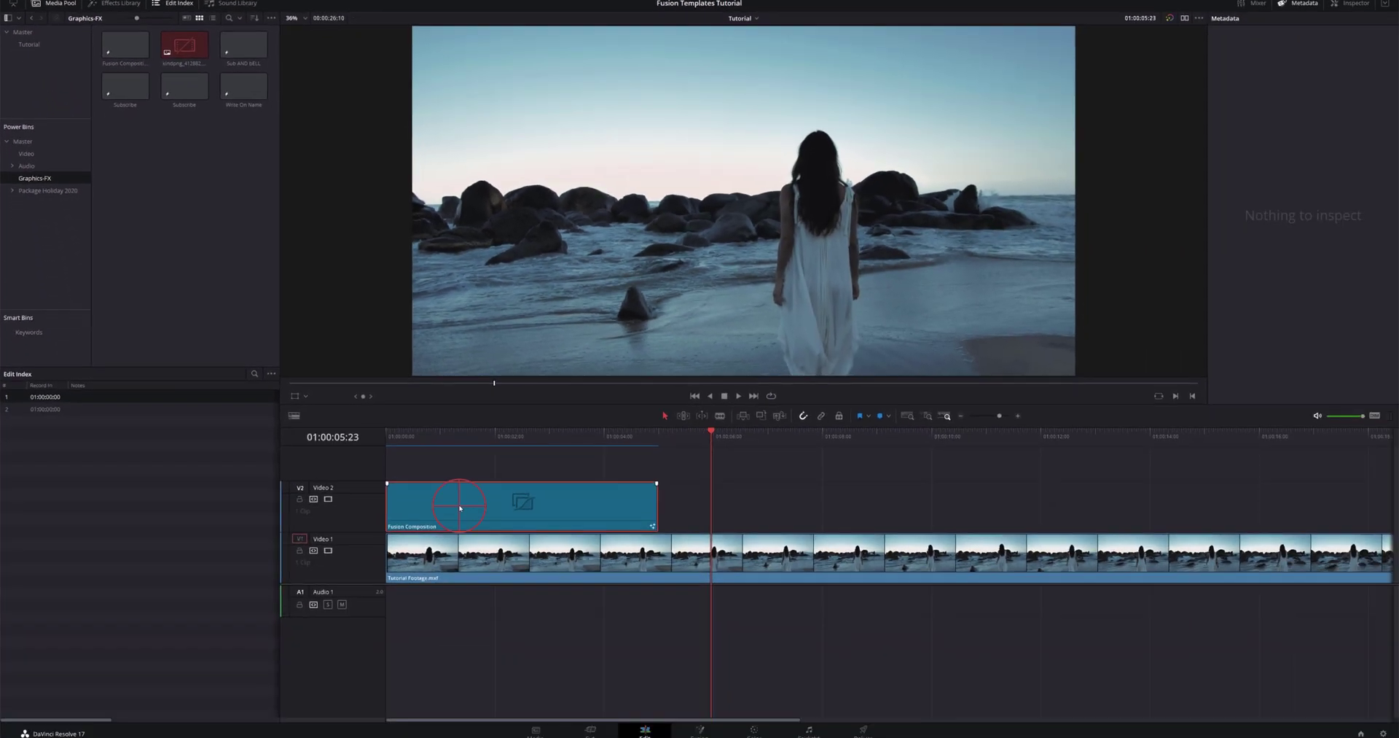
drag(368, 339, 155, 176)
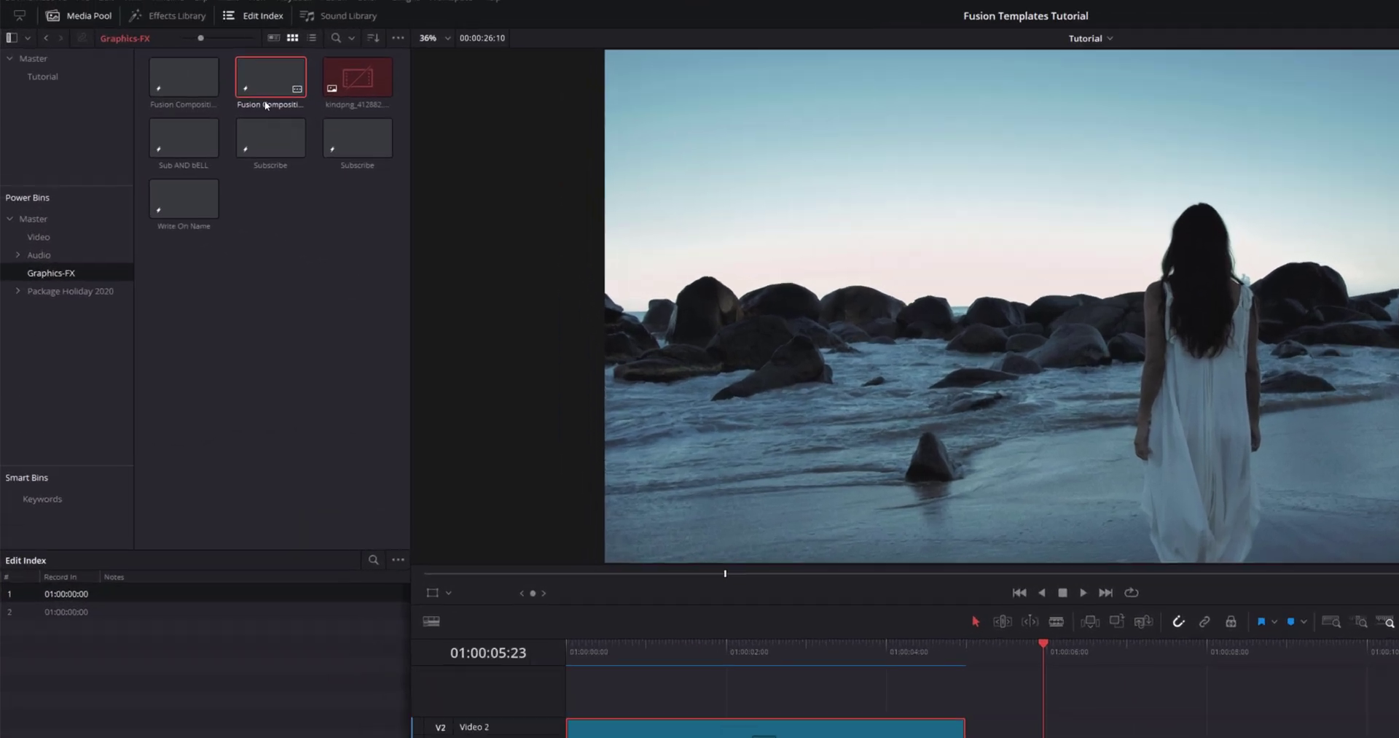
Rename the newly stored composition in the Graphics-FX power bin as "Subscribe with Mouse"
click(264, 103)
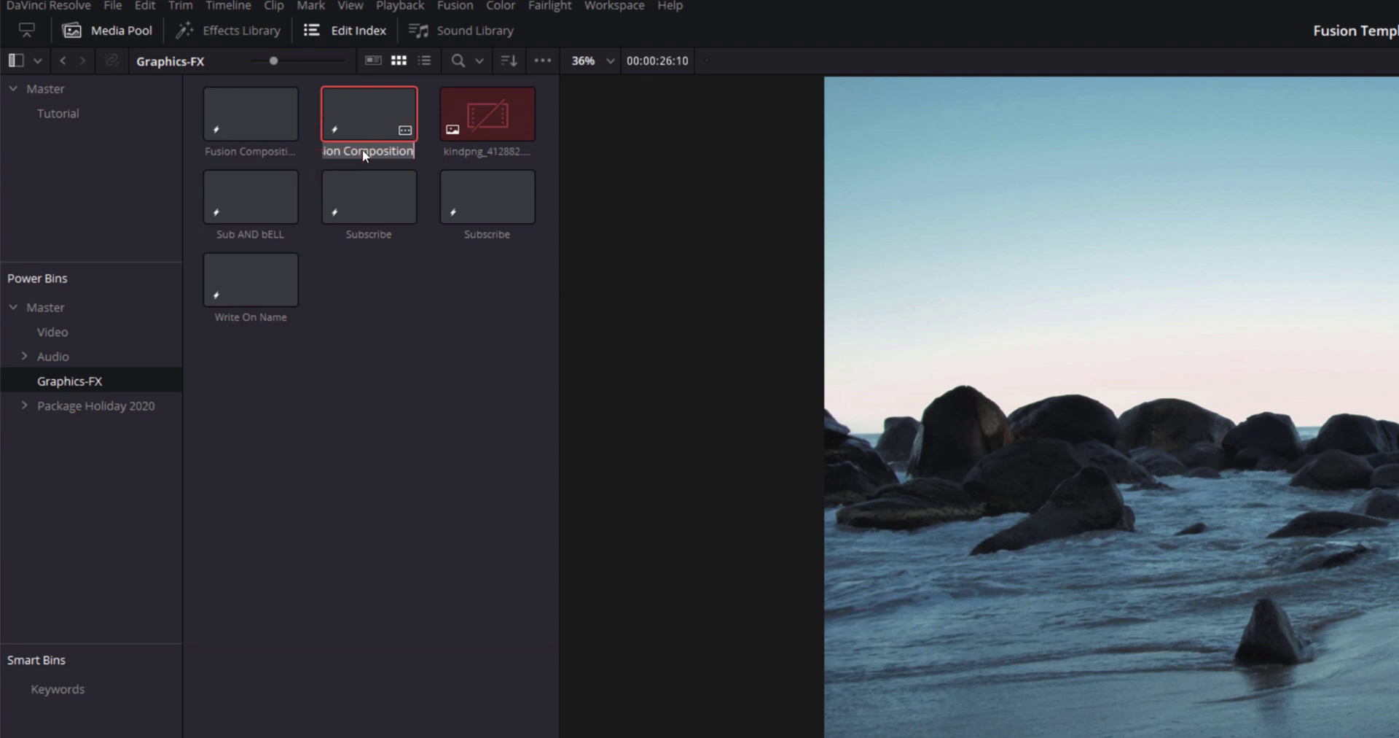
text(Subscrib)
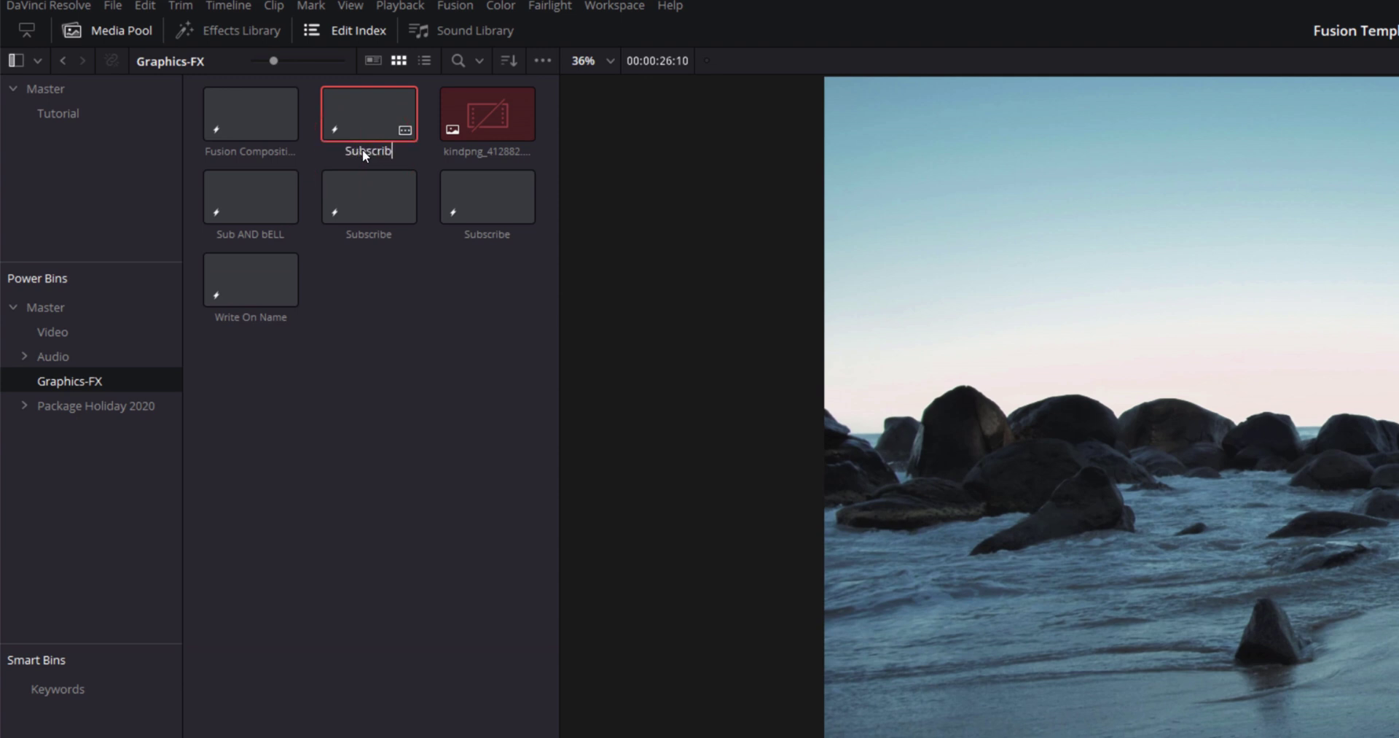
text(e with Mouse)
key(Return)
click(357, 387)
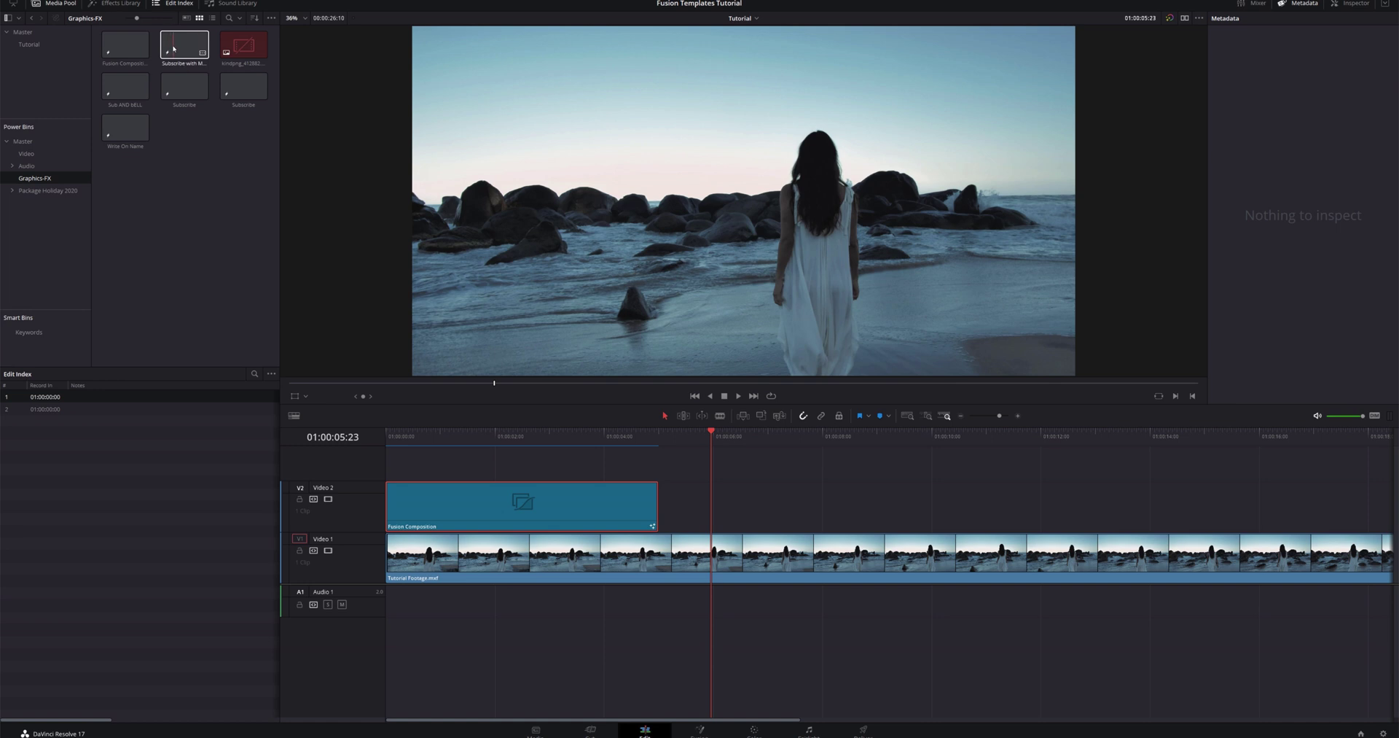
Play a test copy of the stored Subscribe with Mouse composition on Video 2 at 01:00:10:08 and delete that copy
drag(174, 48, 950, 498)
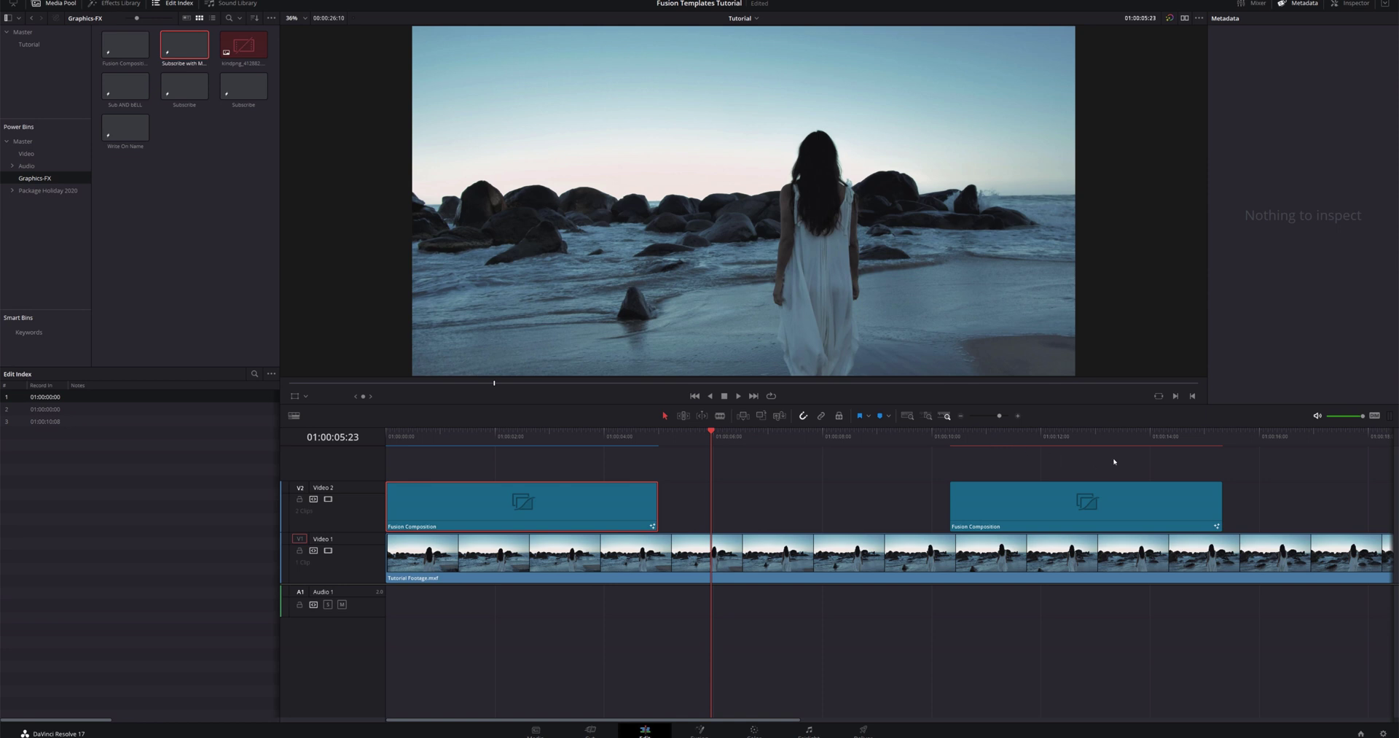
click(947, 430)
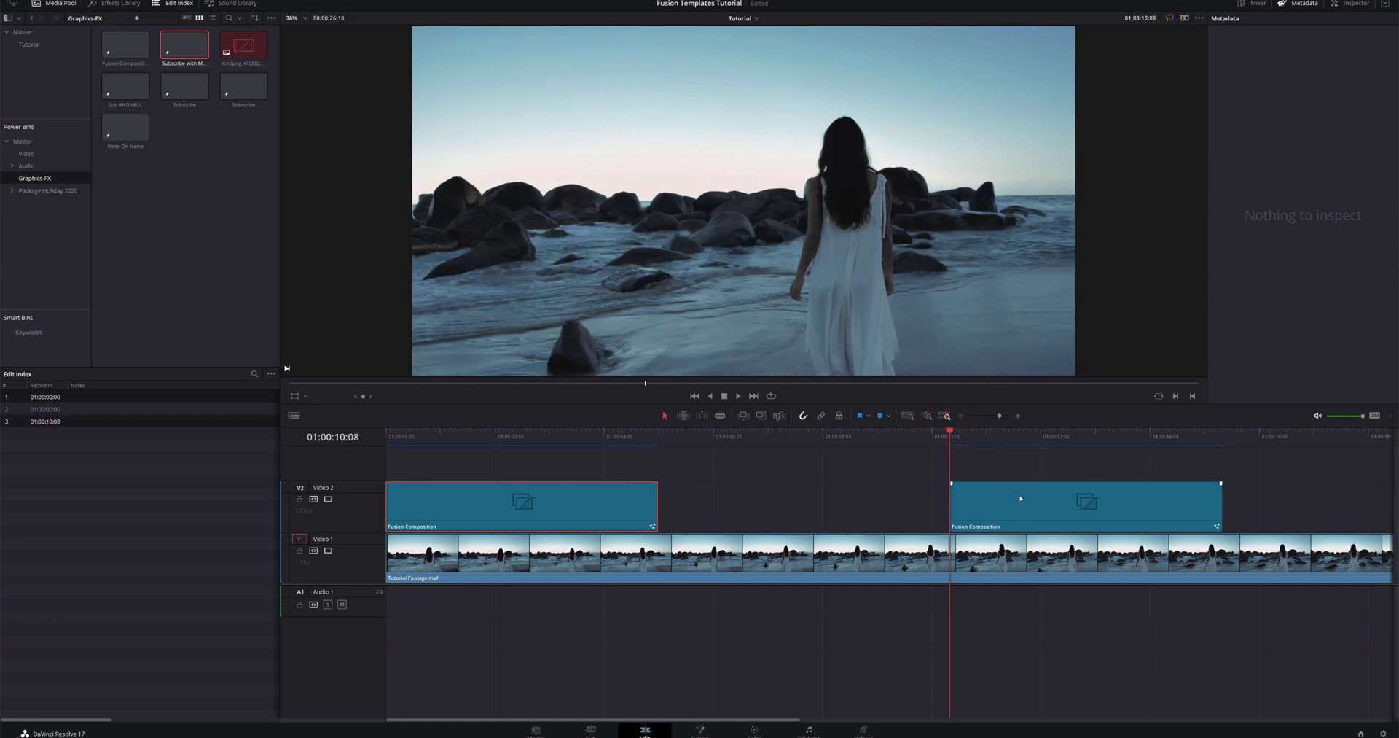
key(space)
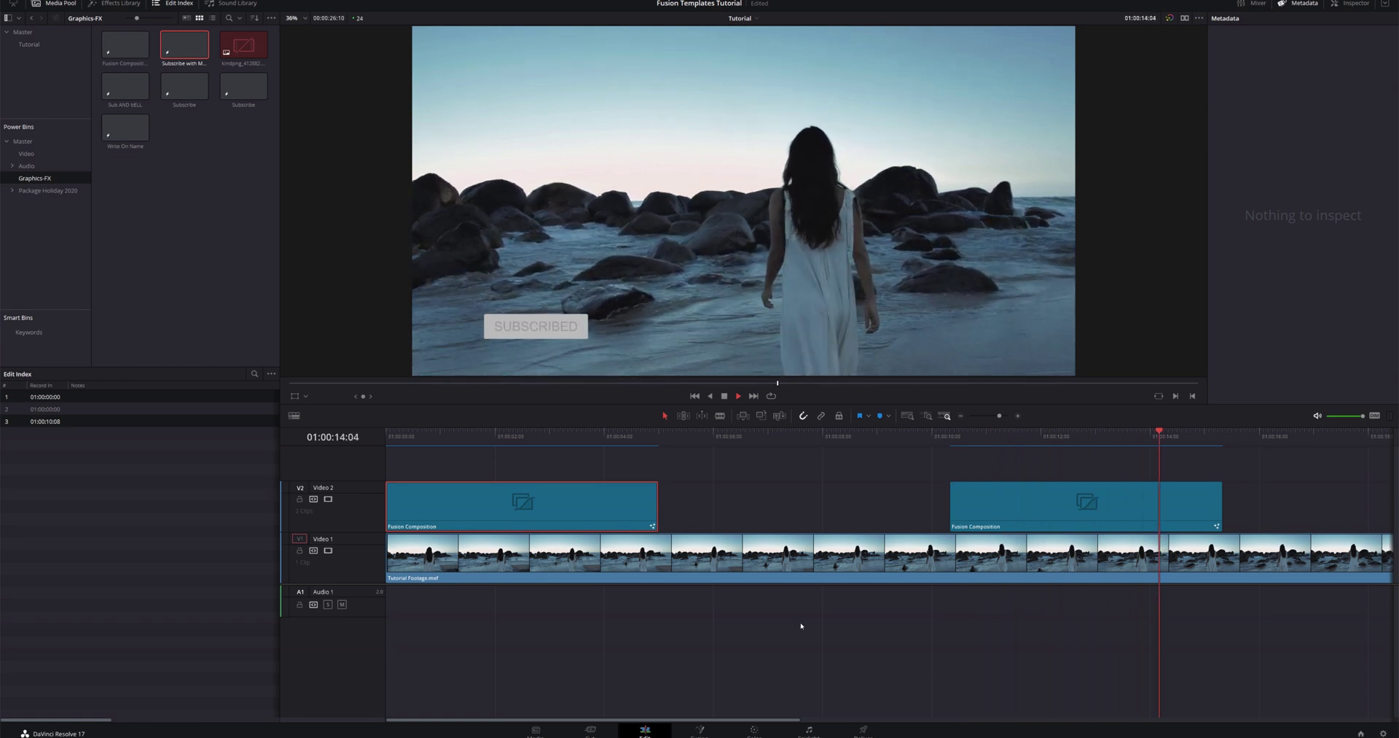
key(space)
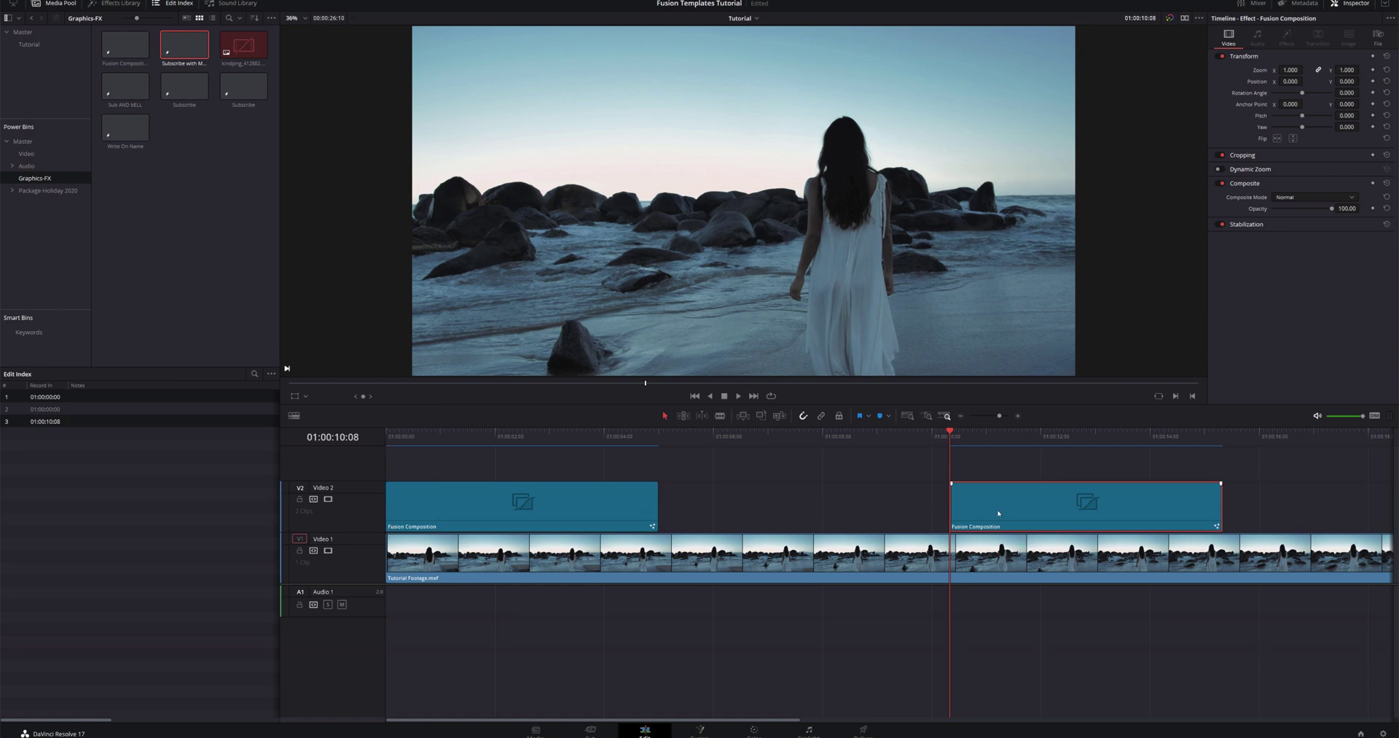
key(Delete)
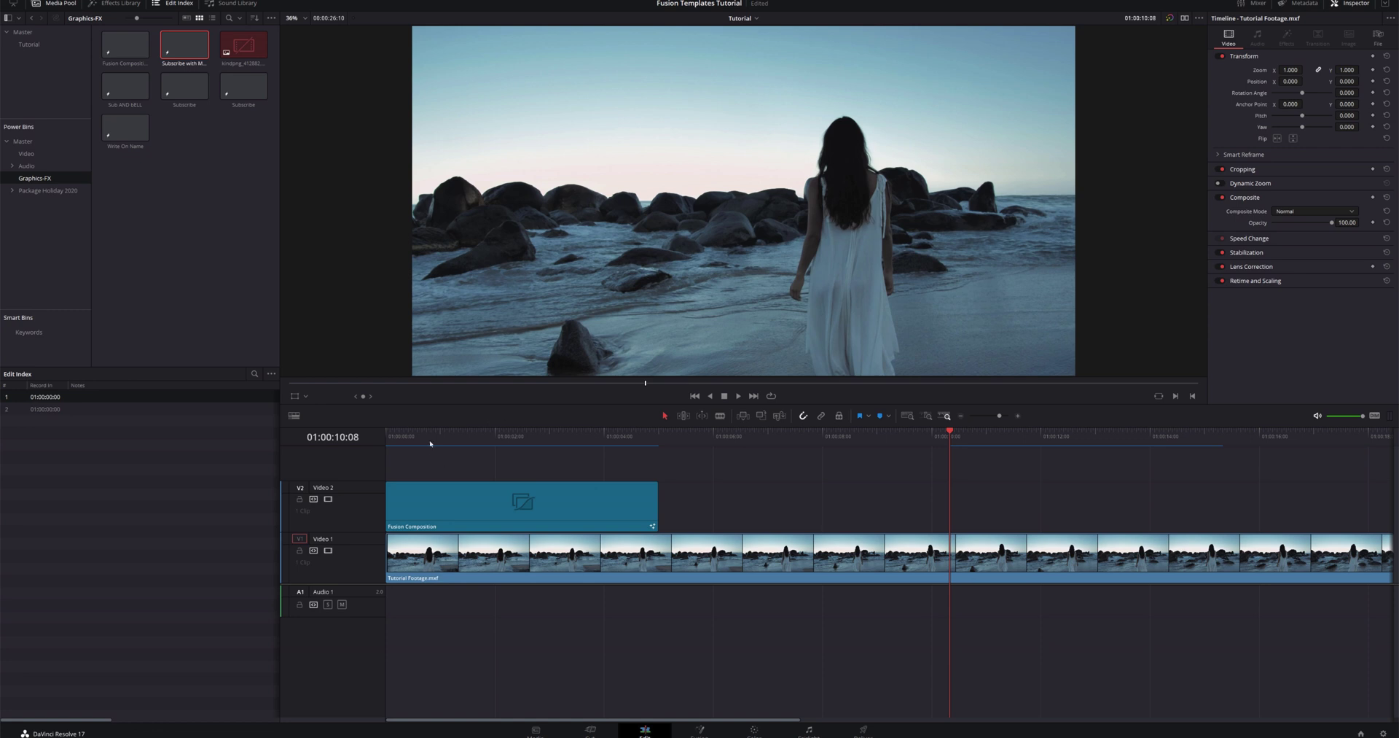
Open the original subscribe composition from the start of Video 2 on the Fusion page
click(455, 495)
click(389, 436)
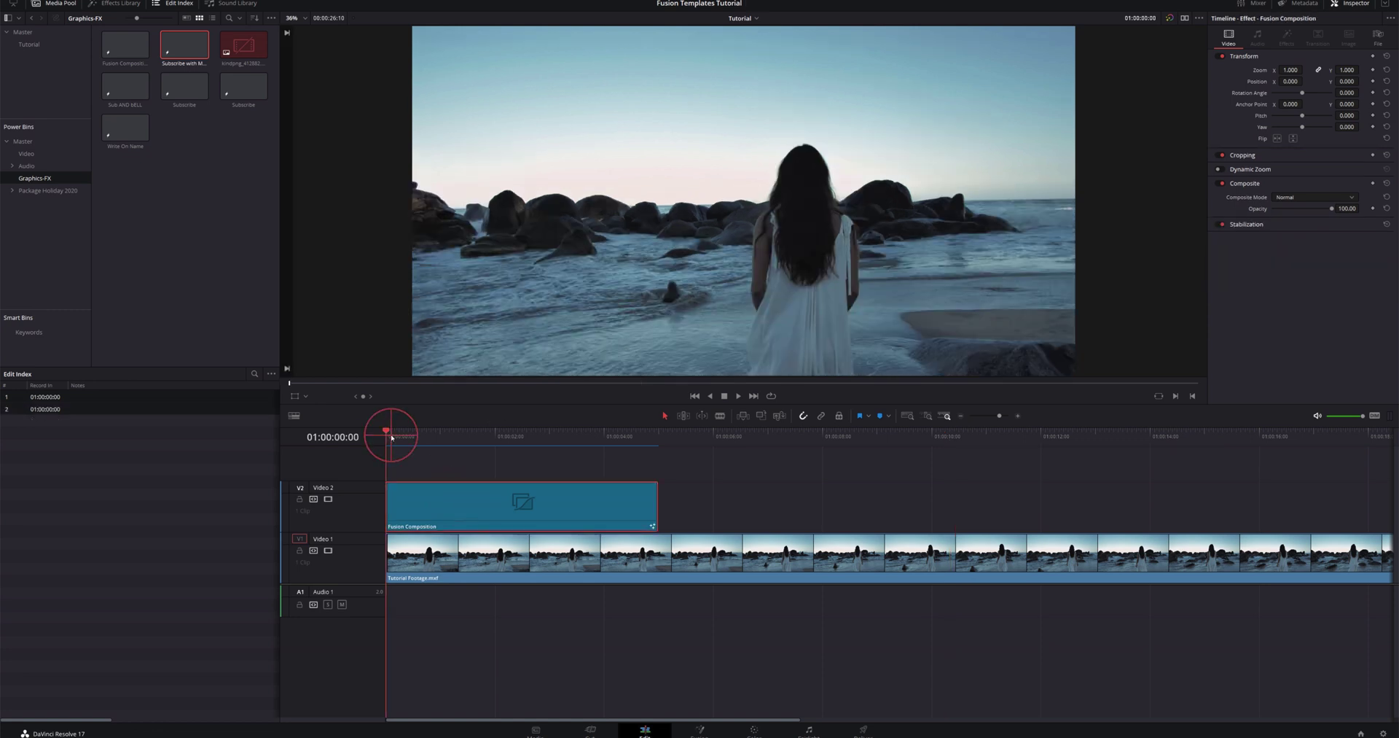
click(698, 731)
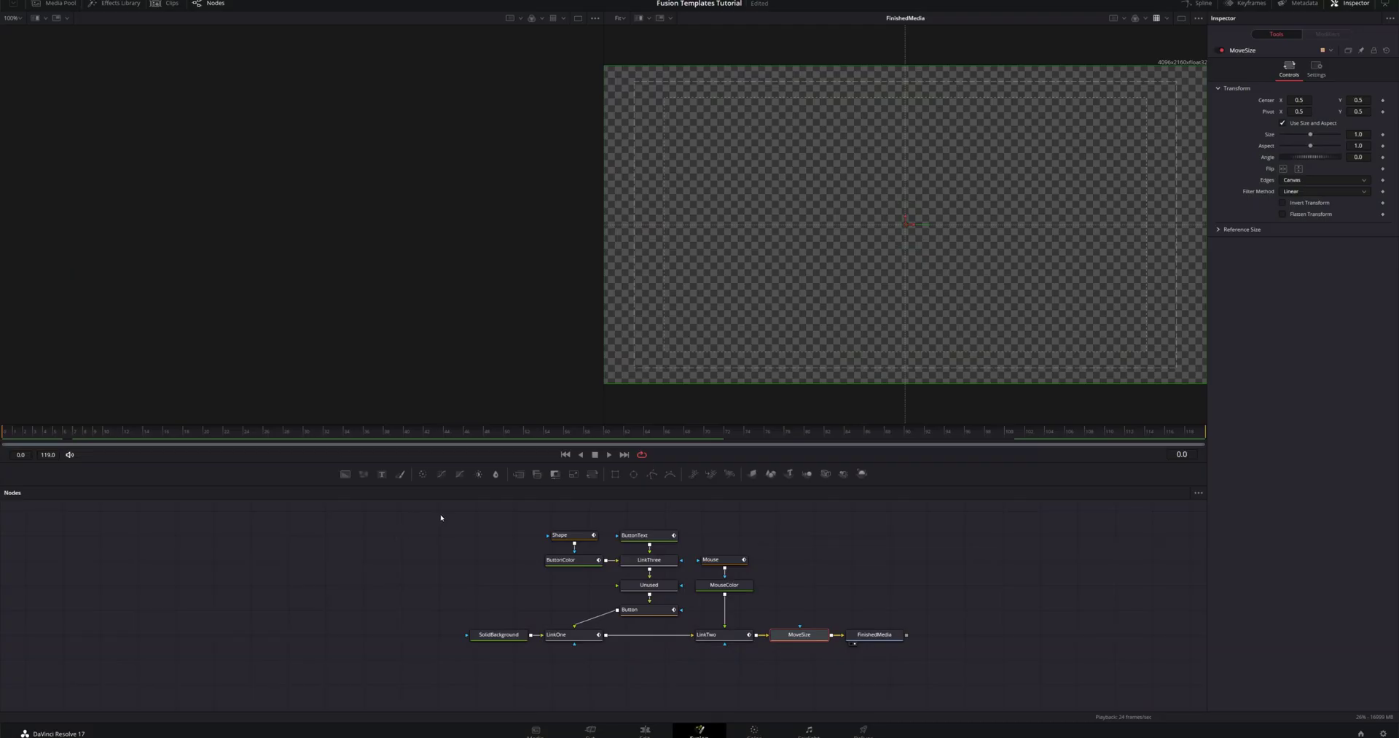
Select all nodes of the subscribe composition and start creating a macro from them
drag(416, 514, 943, 681)
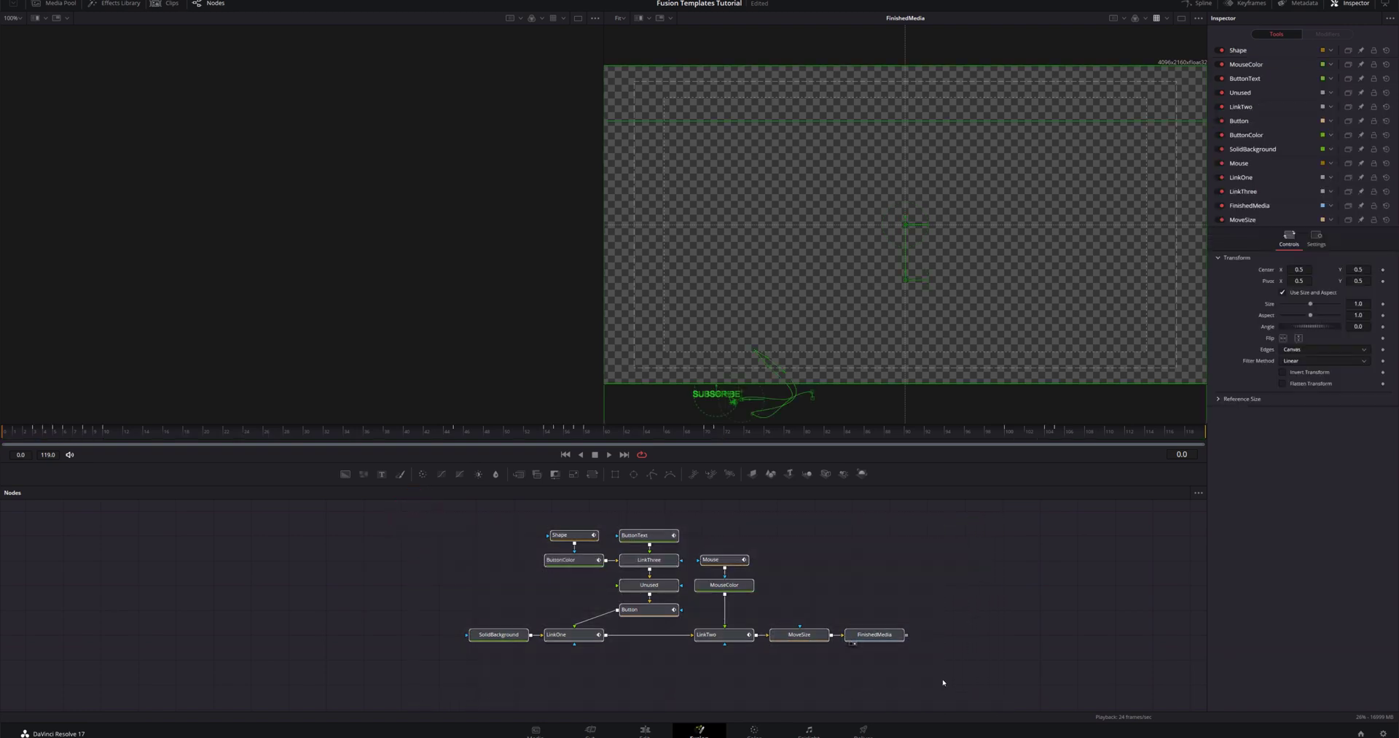
right_click(728, 561)
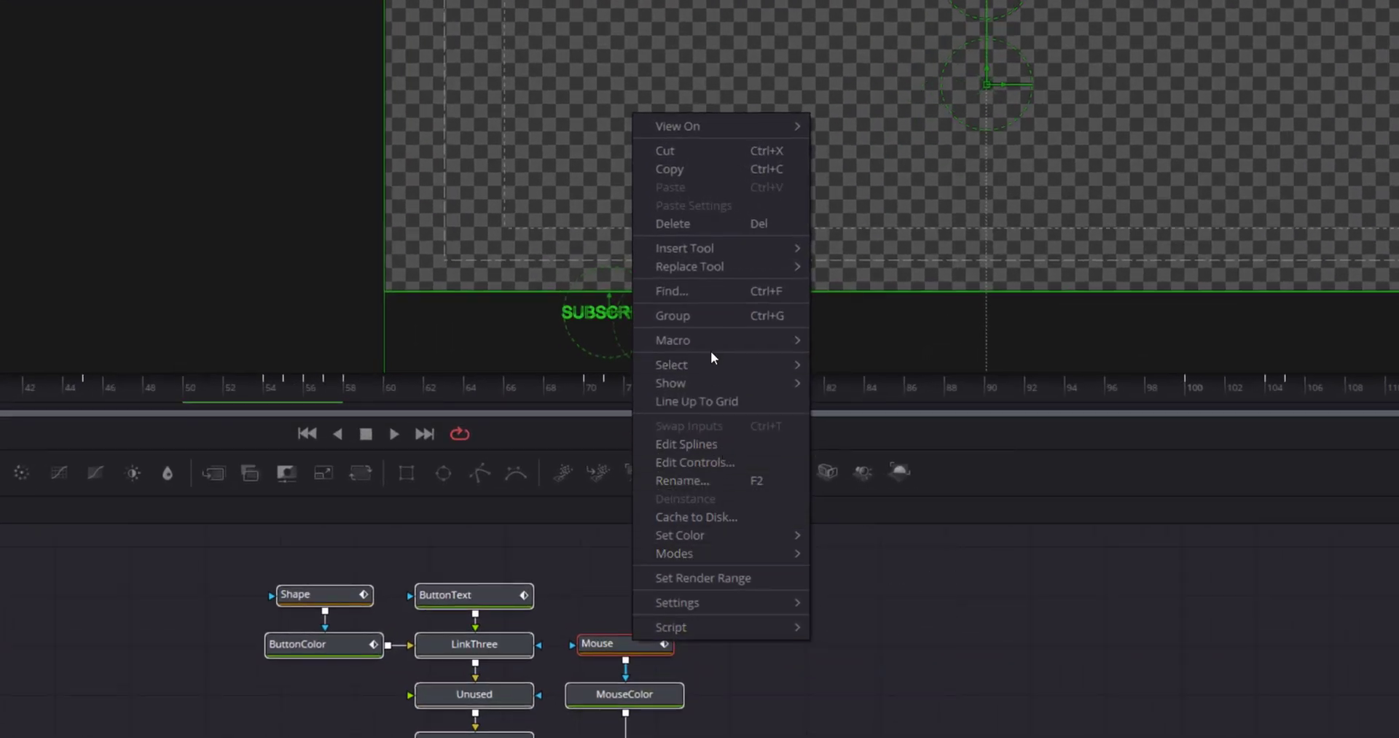
mouse_move(716, 342)
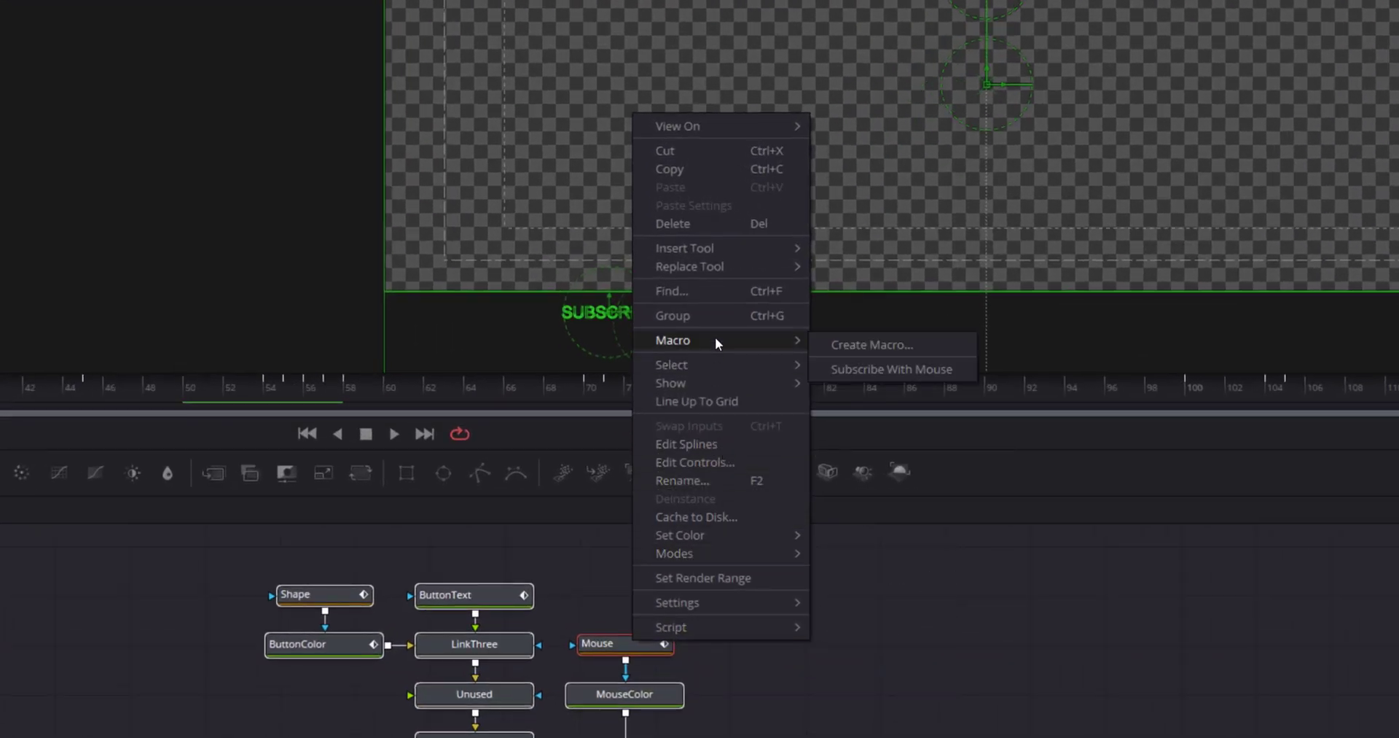
click(880, 365)
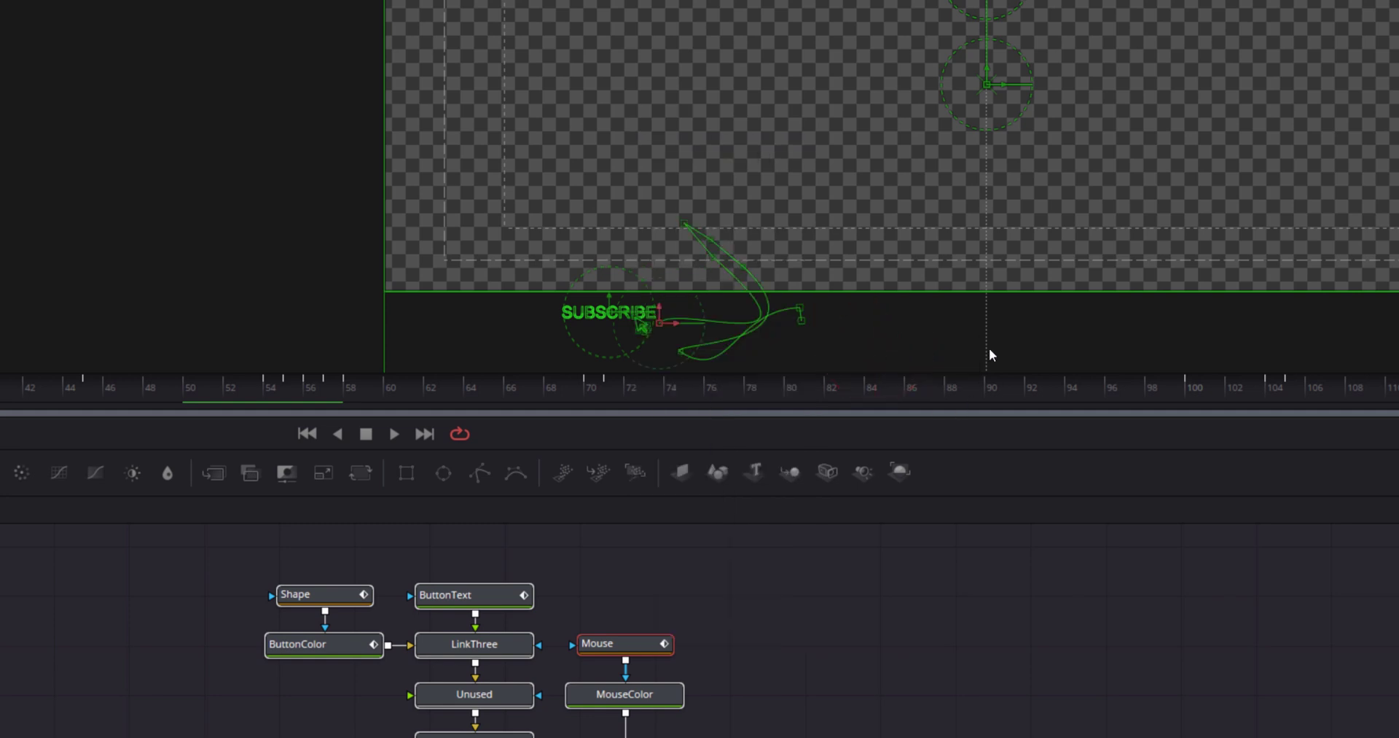
Look over the macro's exportable parameters and name the macro "Subscribe Button With Mouse"
scroll(571, 221, down, 15)
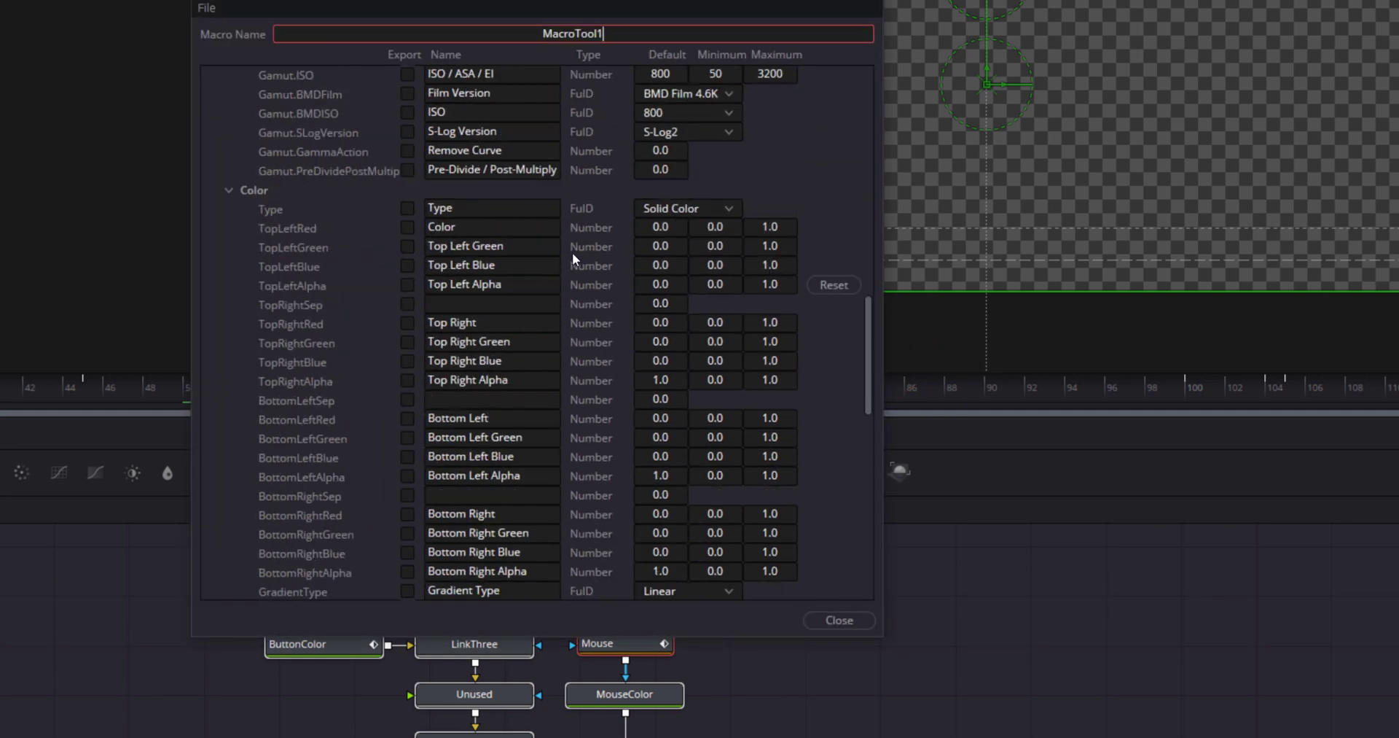
scroll(576, 262, down, 1)
scroll(583, 276, up, 20)
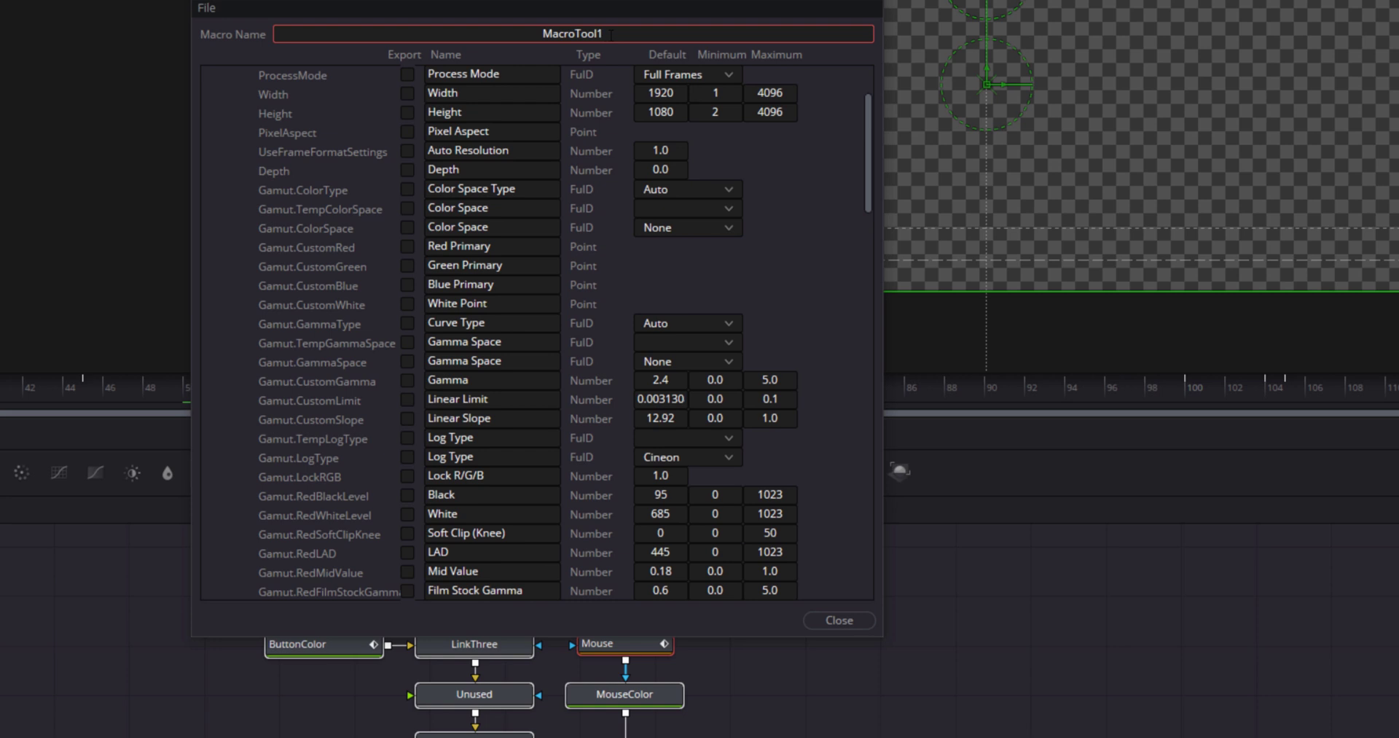
drag(605, 34, 541, 29)
text(Subscribe Button With Mouse)
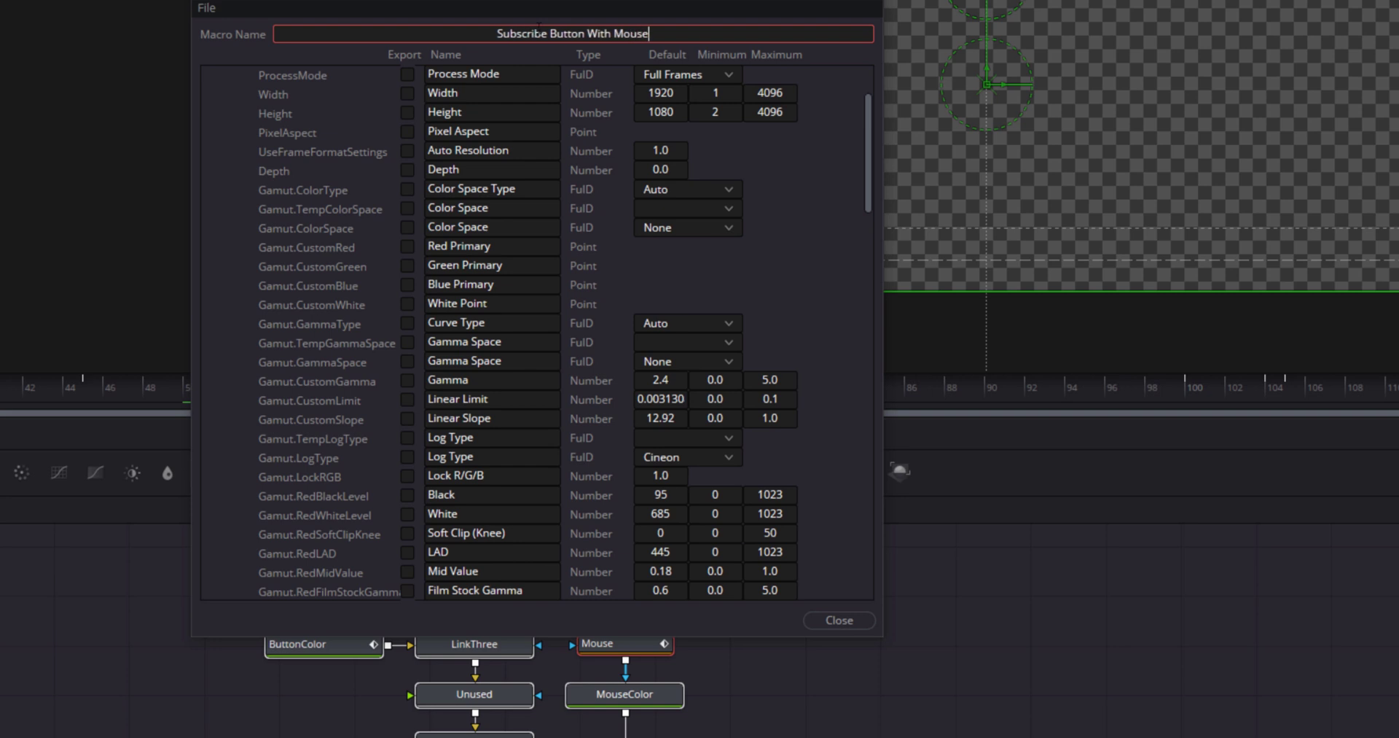
scroll(525, 183, down, 1)
scroll(525, 182, up, 3)
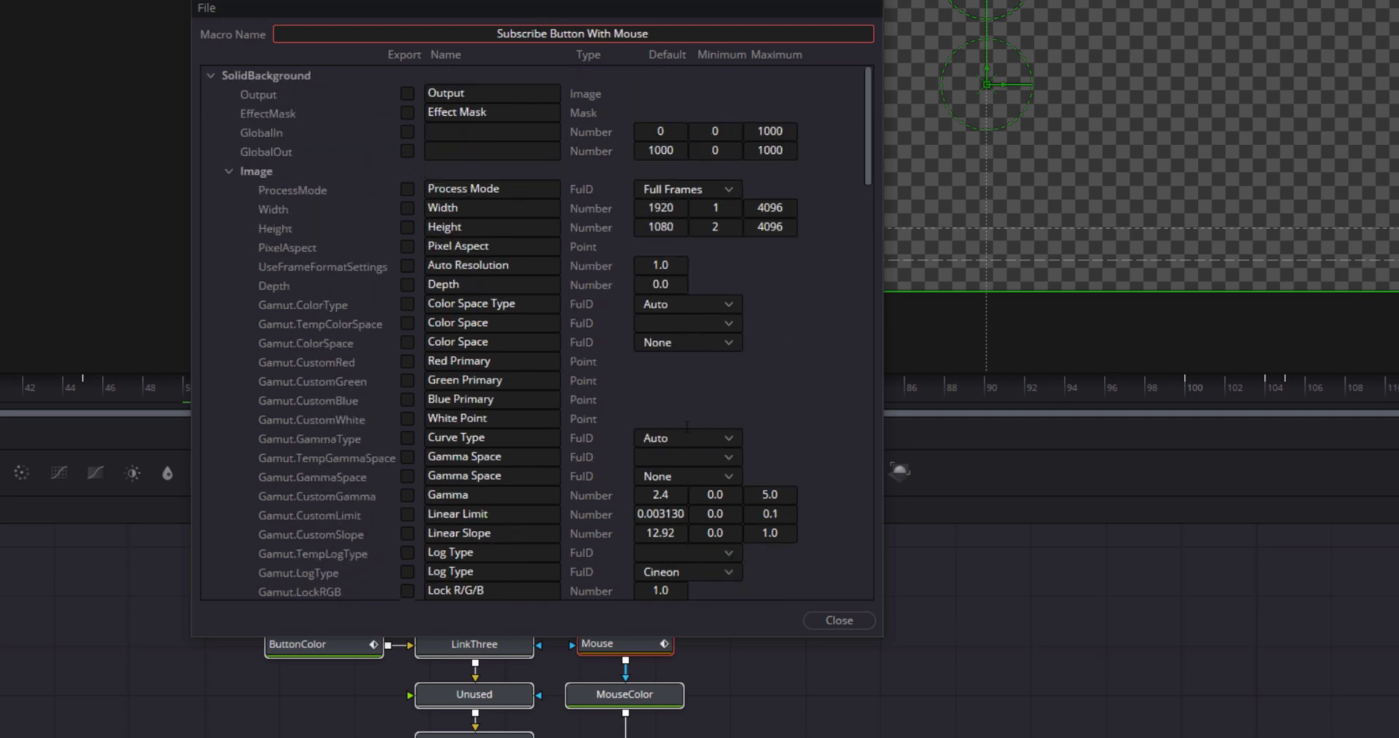
Mark ButtonColor's color parameters for export in the macro, from Type through BottomRightAlpha
click(212, 74)
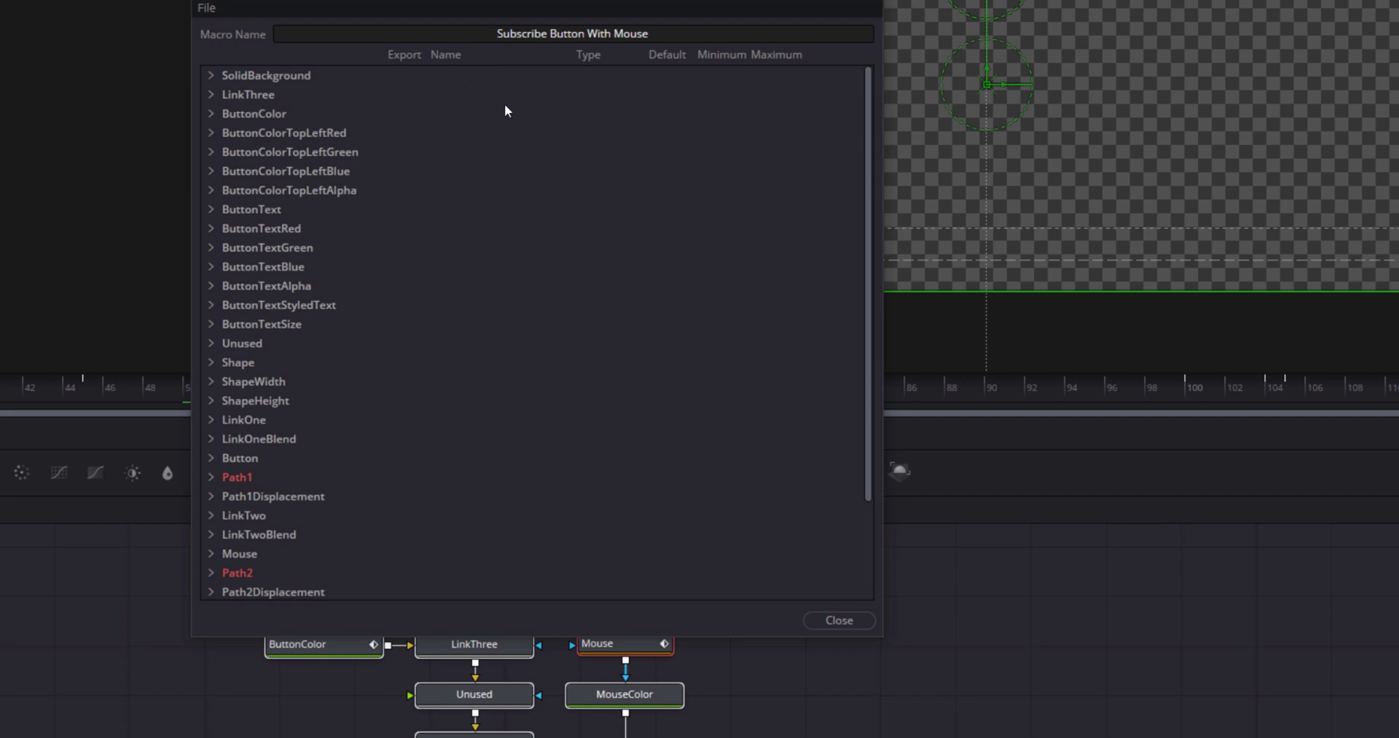
click(211, 115)
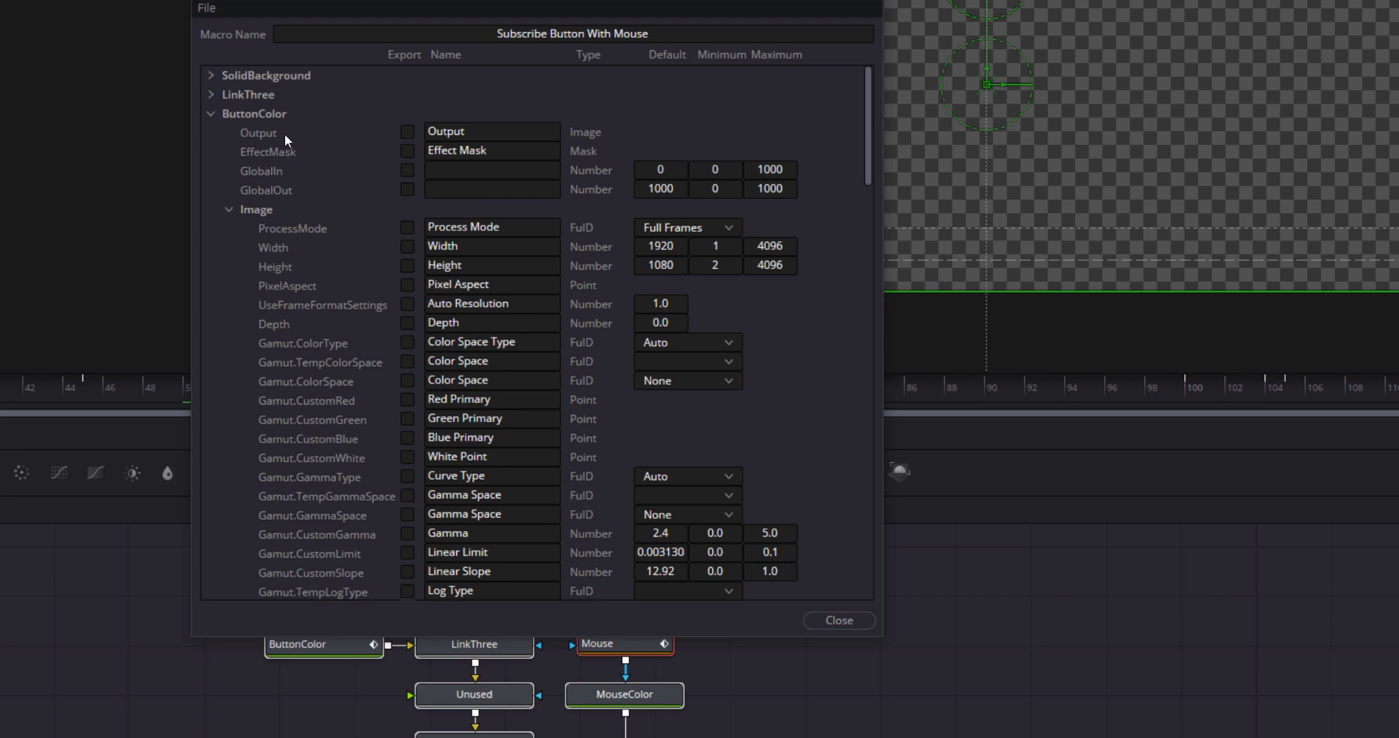
scroll(307, 186, down, 10)
scroll(306, 194, down, 9)
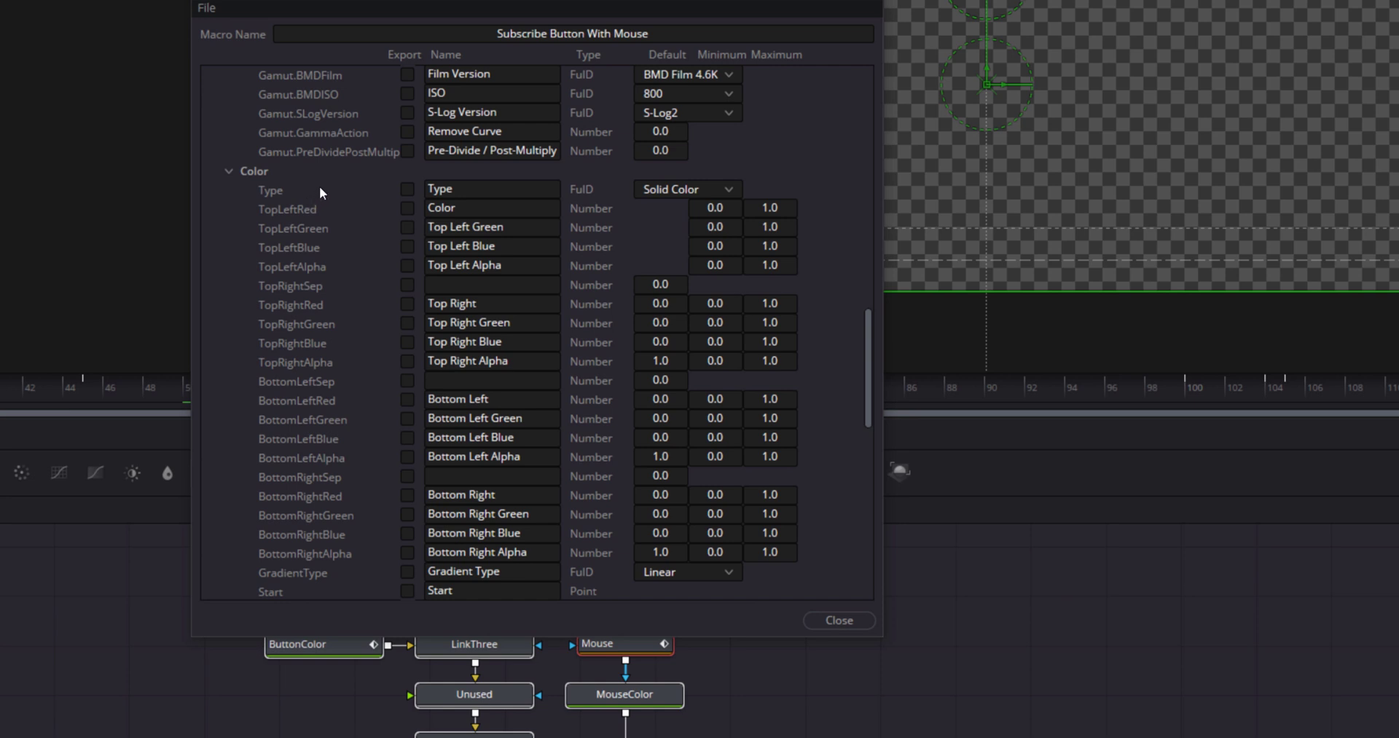
click(408, 189)
click(409, 208)
click(408, 226)
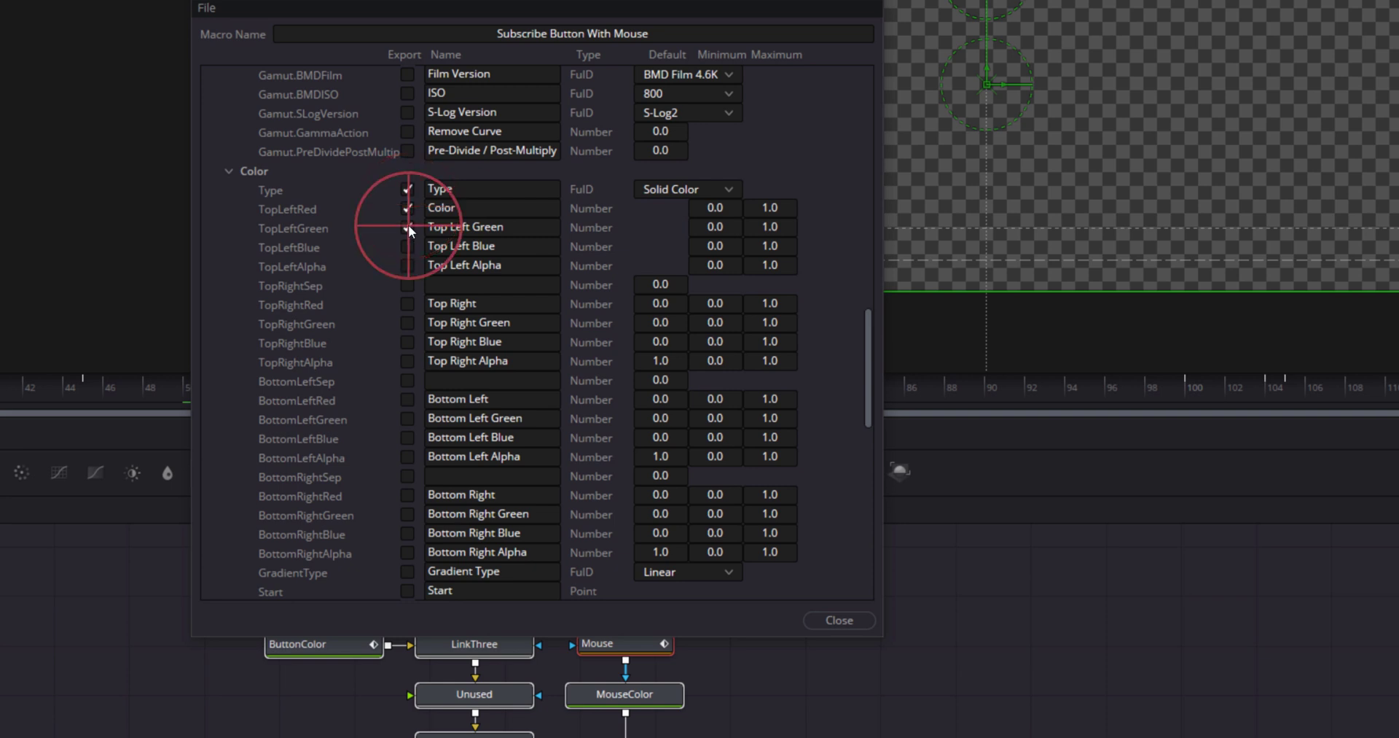
click(408, 246)
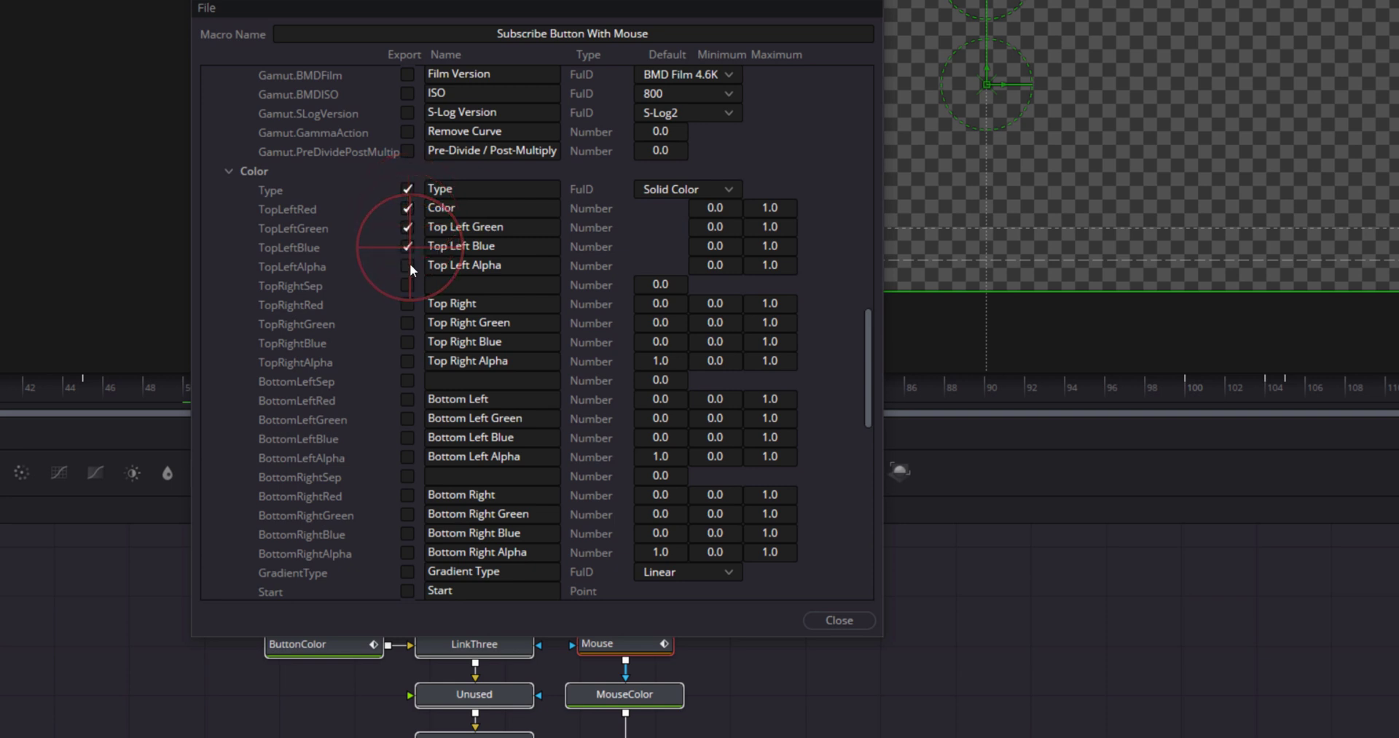
click(407, 265)
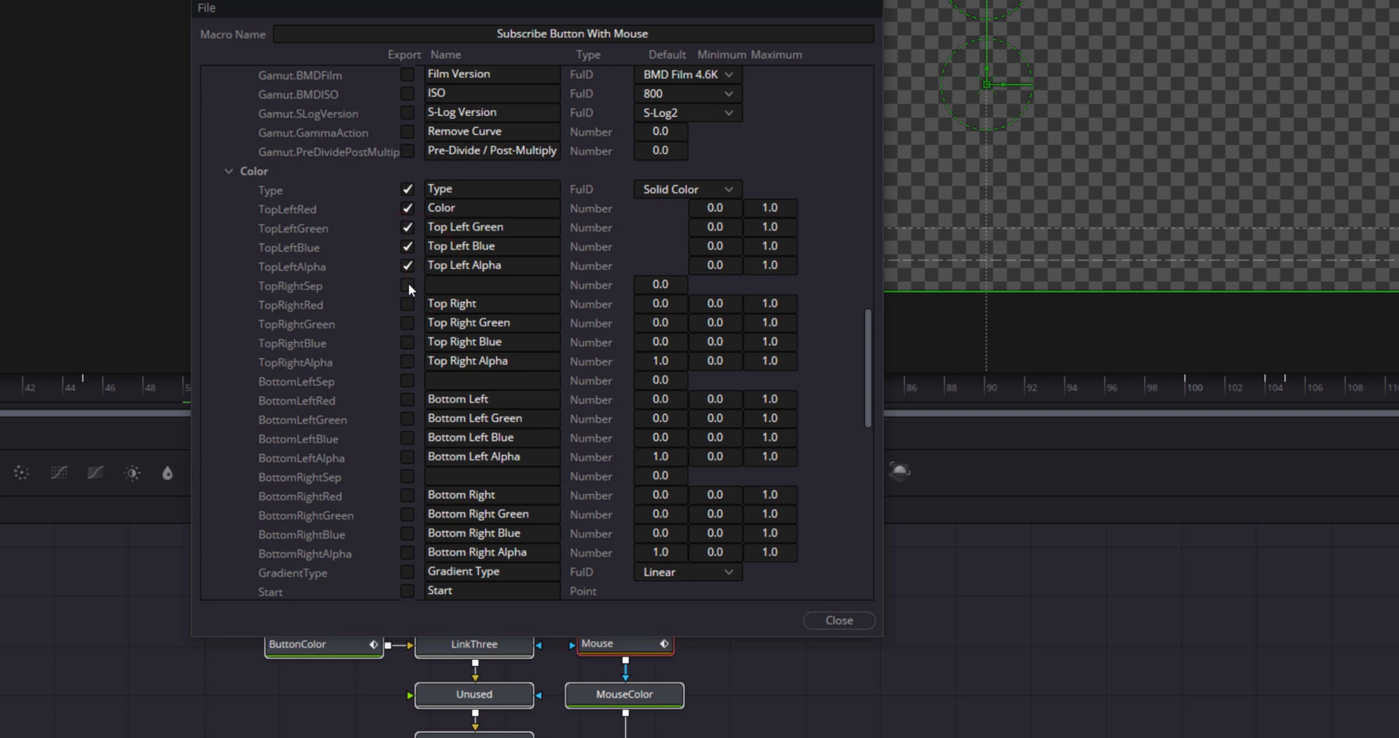
click(408, 284)
click(407, 303)
click(407, 322)
click(408, 341)
click(408, 361)
click(407, 379)
click(408, 399)
click(407, 418)
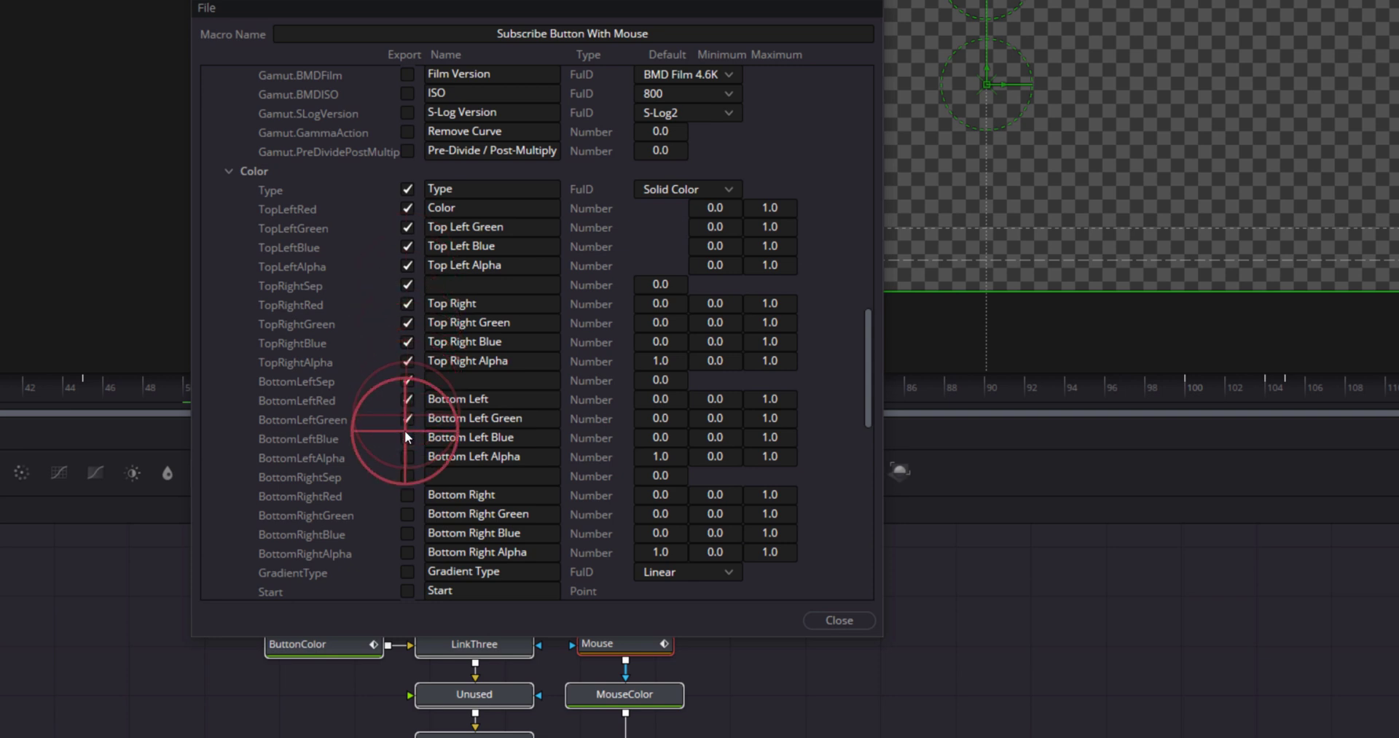
click(408, 437)
click(407, 457)
click(407, 494)
click(407, 513)
click(408, 533)
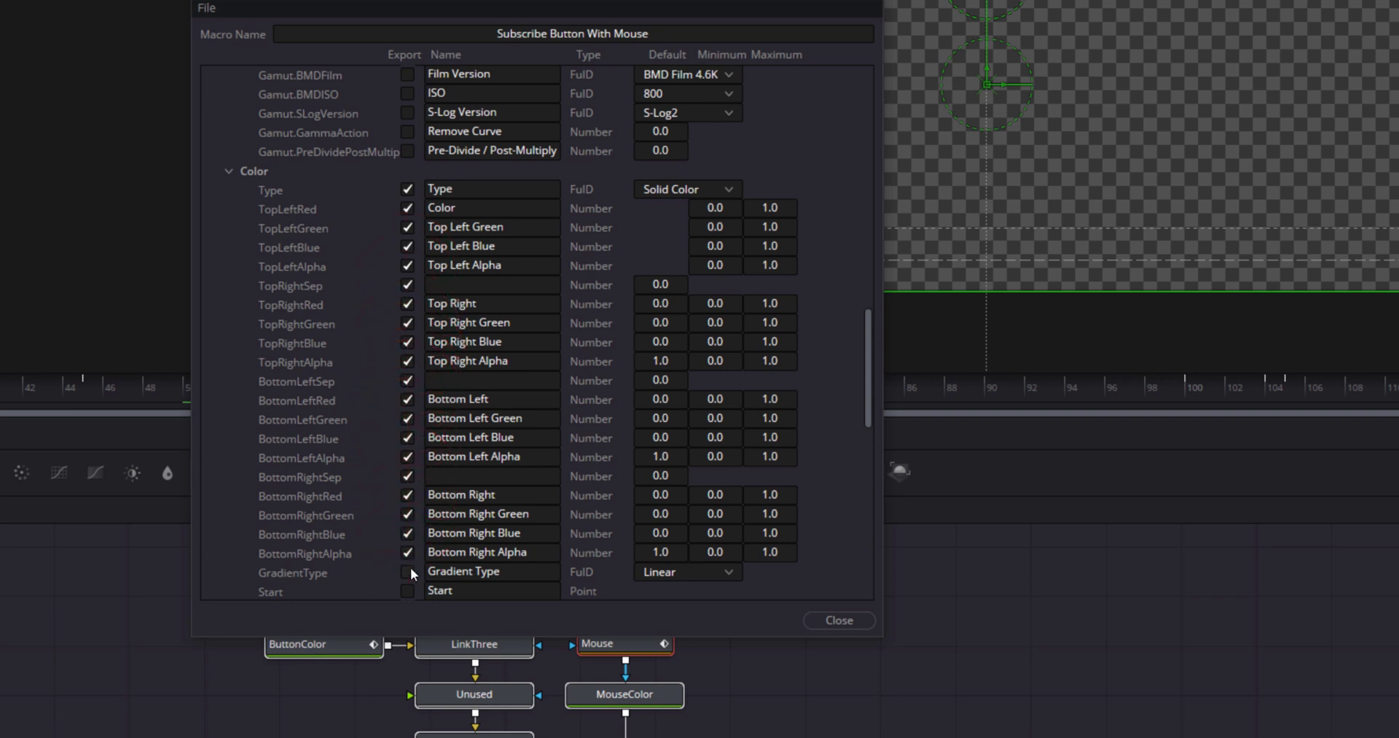
scroll(314, 321, up, 15)
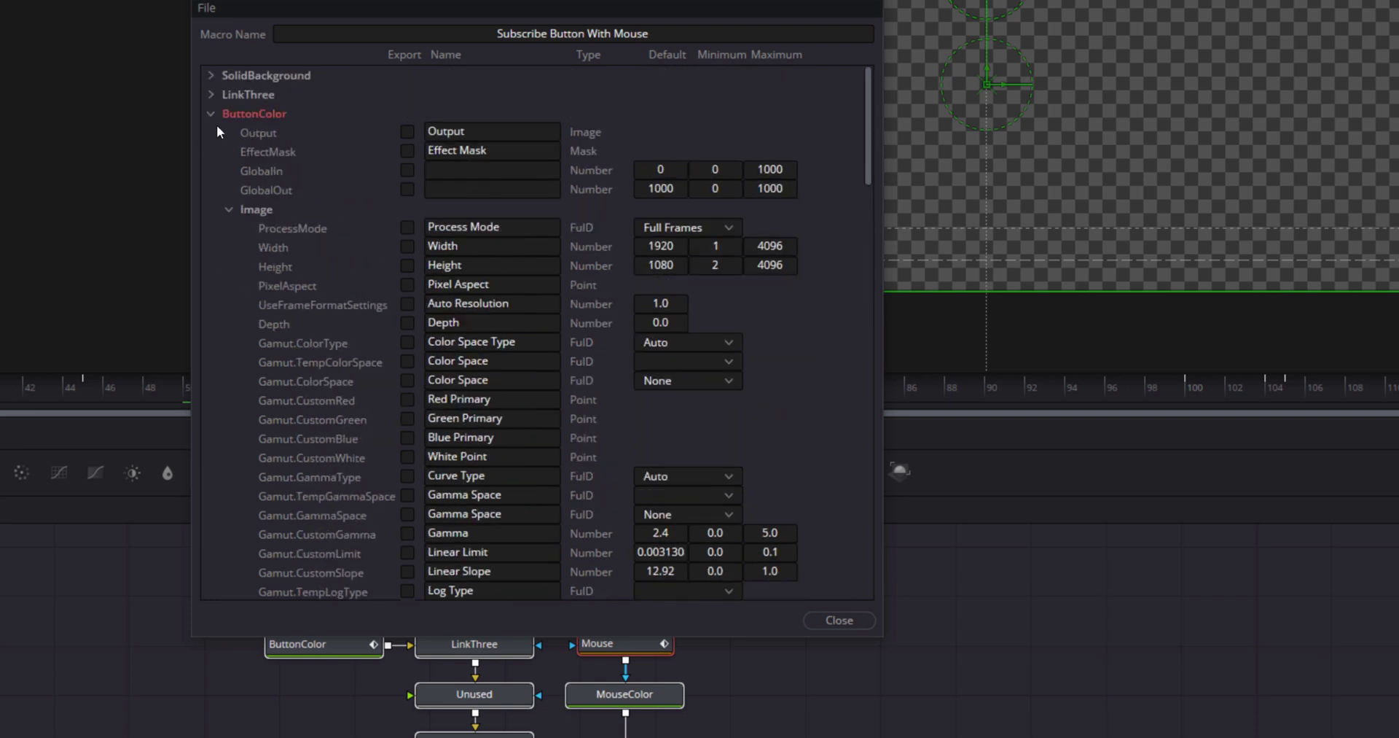
click(209, 111)
Mark MouseColor's color parameters for export in the macro, starting from Type
scroll(275, 328, down, 5)
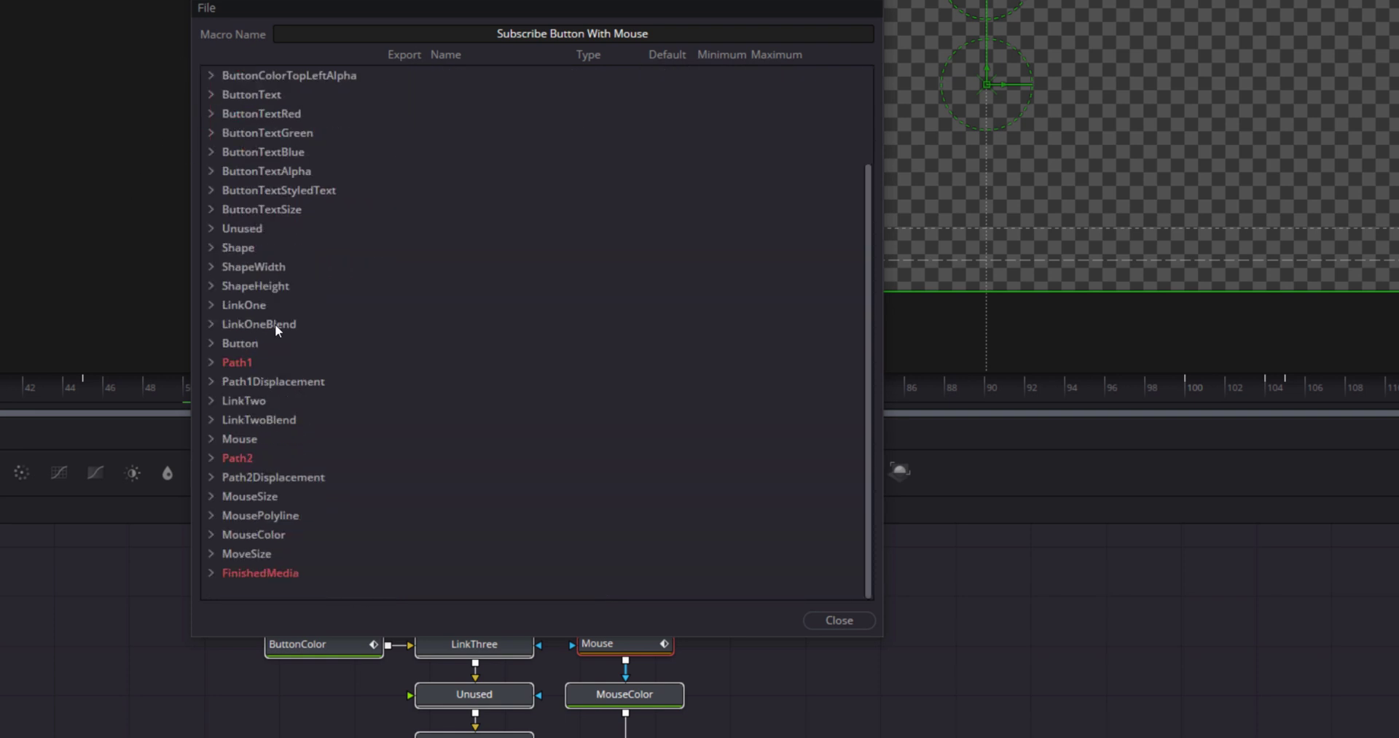
click(211, 534)
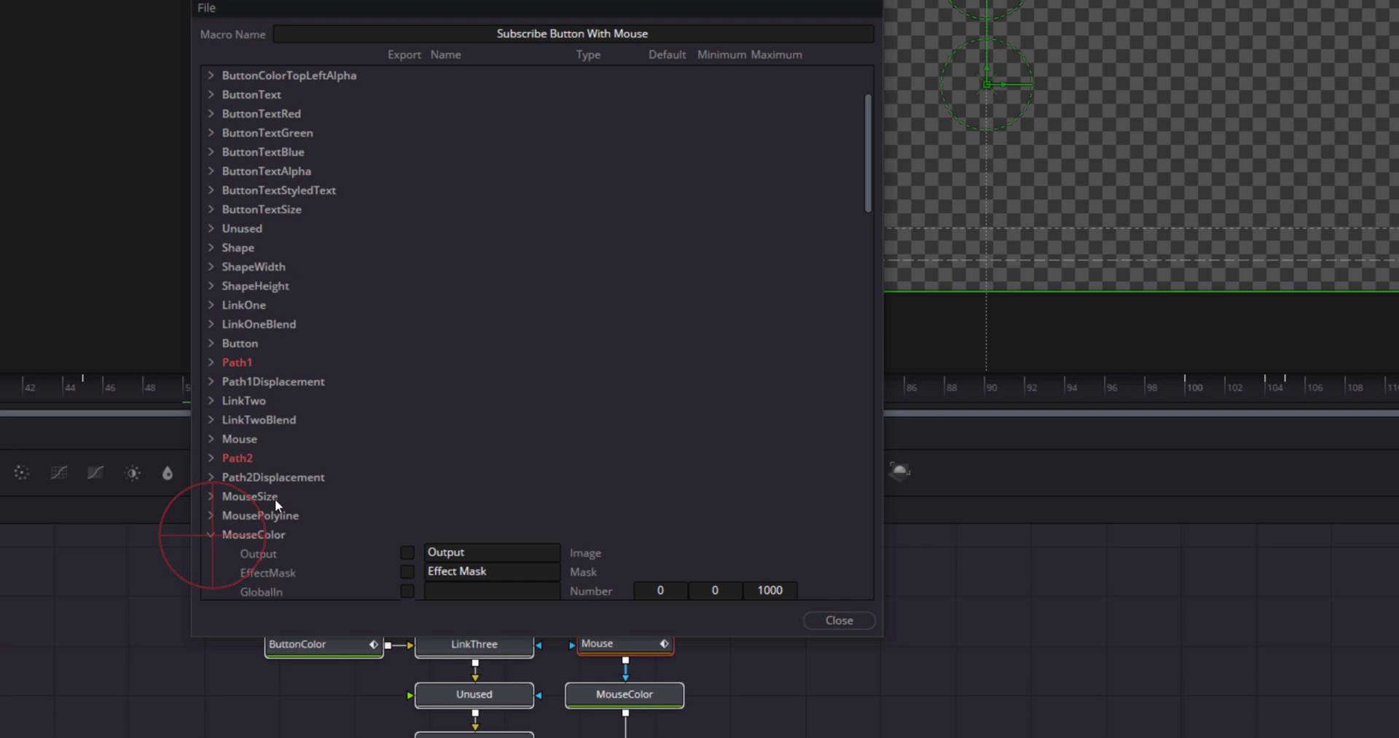
scroll(360, 490, down, 1)
scroll(360, 485, down, 5)
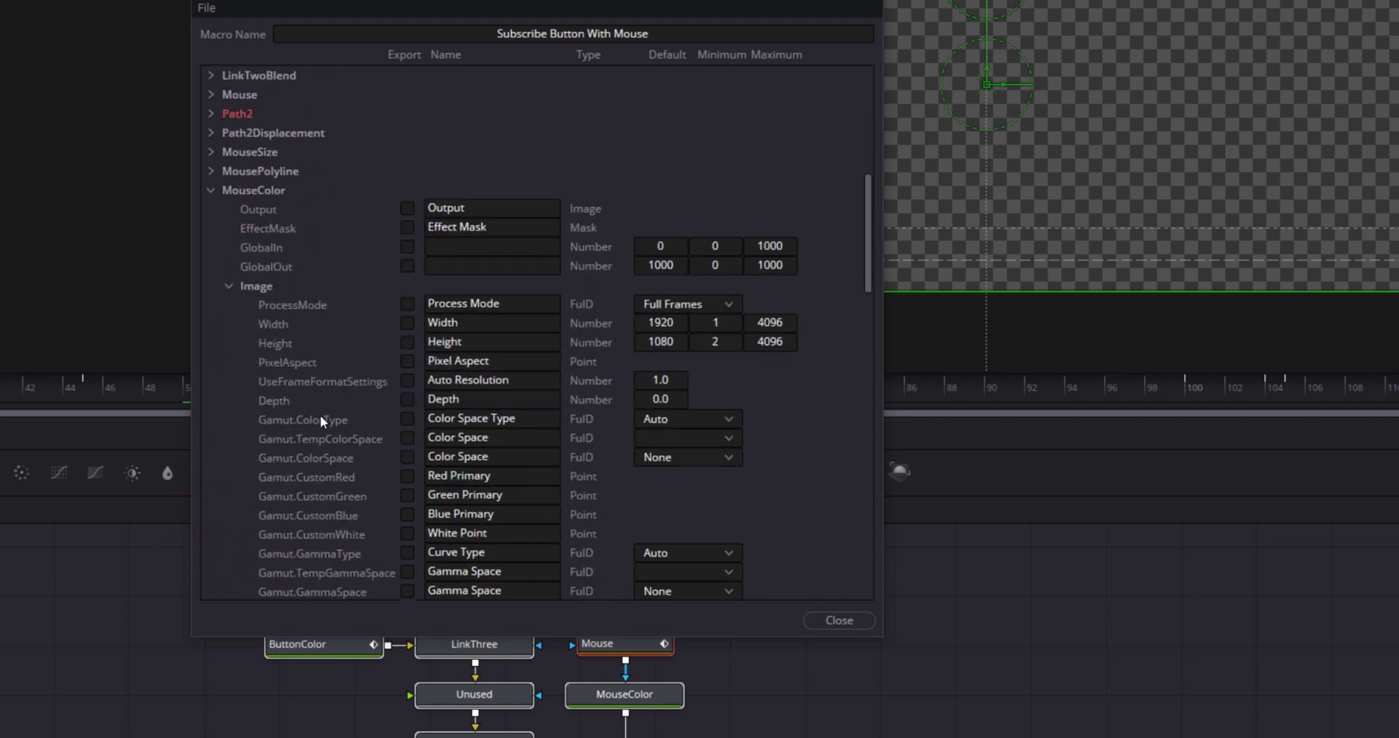
click(226, 286)
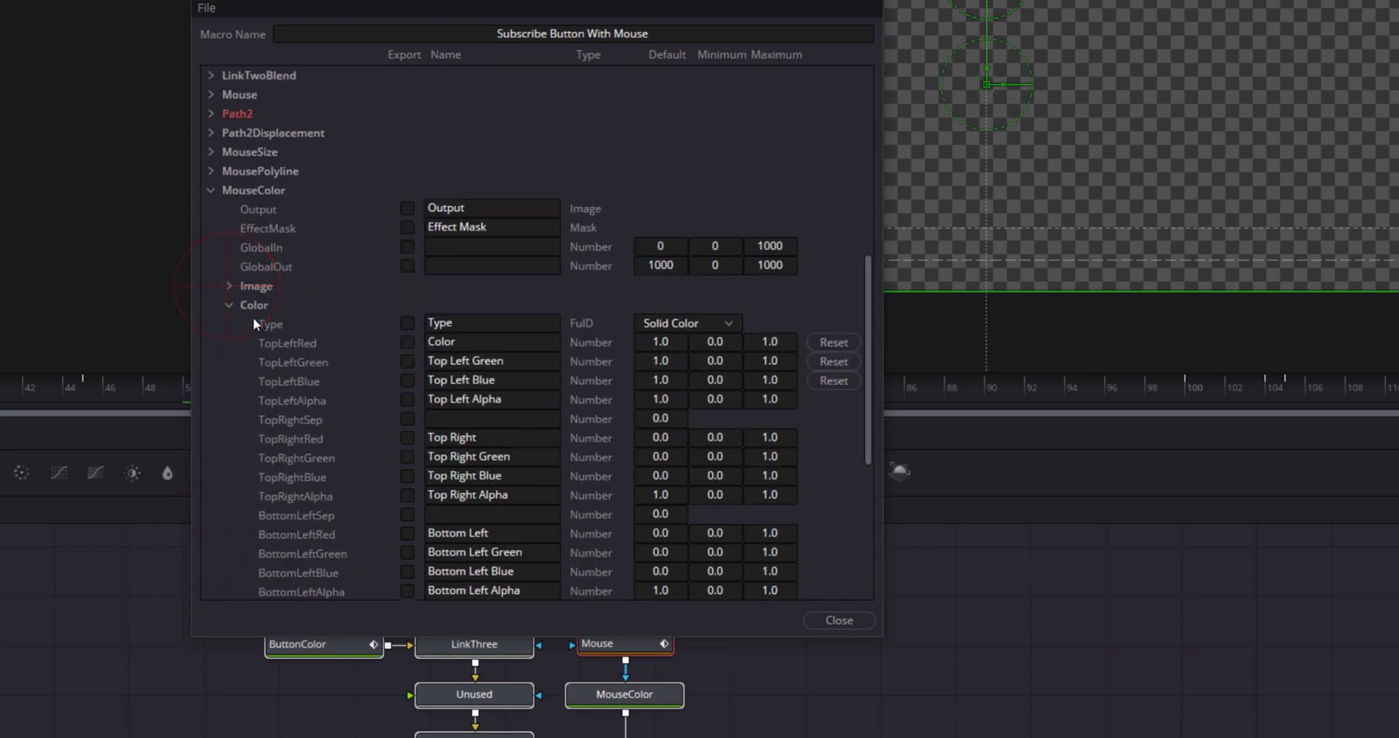
scroll(326, 348, down, 2)
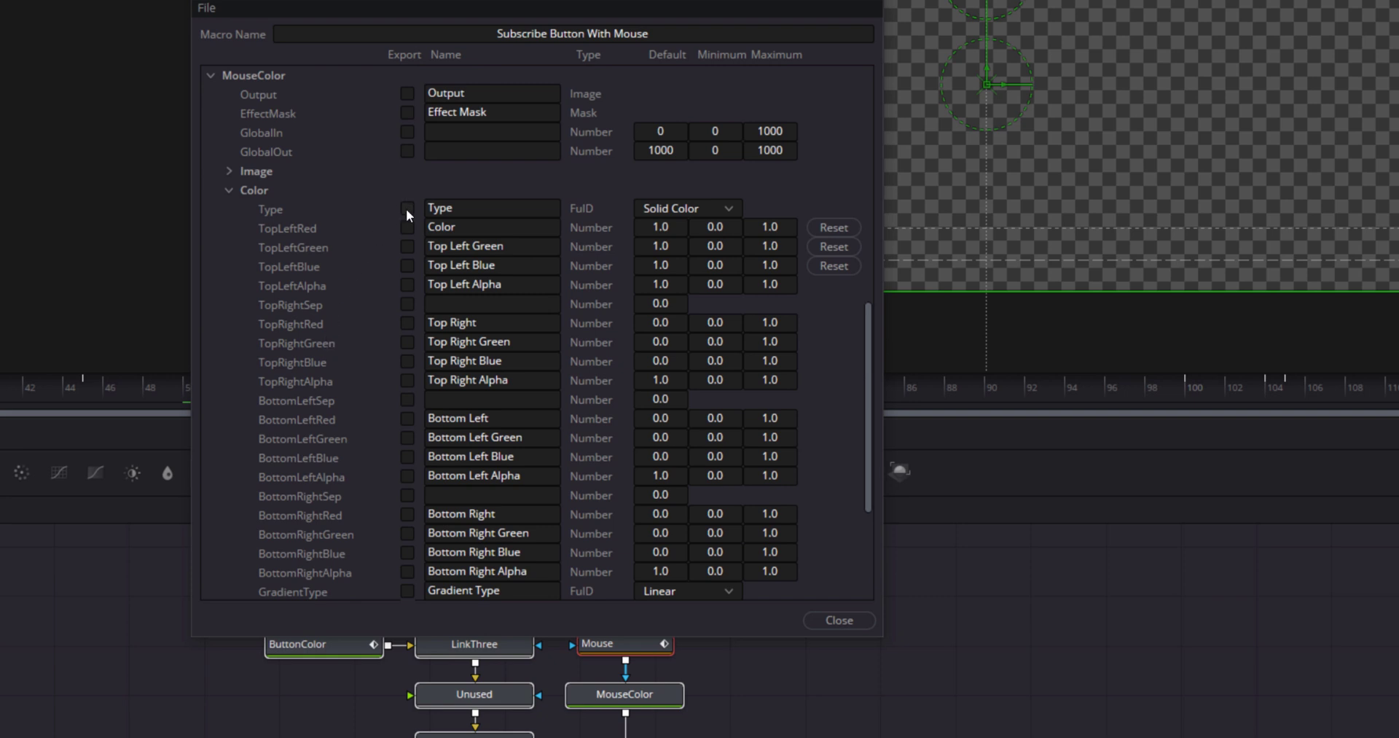
drag(407, 209, 409, 532)
scroll(411, 567, down, 1)
scroll(212, 307, up, 5)
click(212, 307)
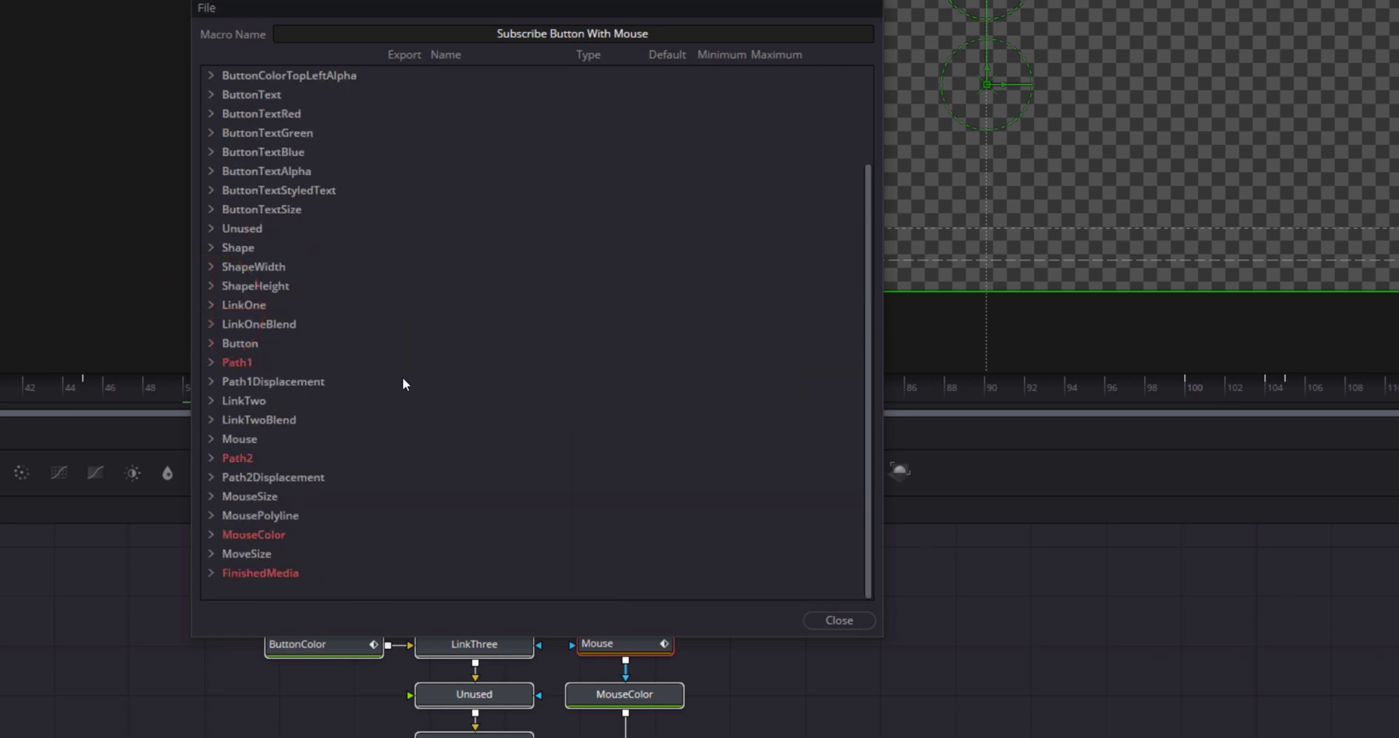
Mark ButtonText's StyledText, Font, Style, Size, CharacterSpacingClone and LineSpacingClone parameters for export in the macro
click(212, 94)
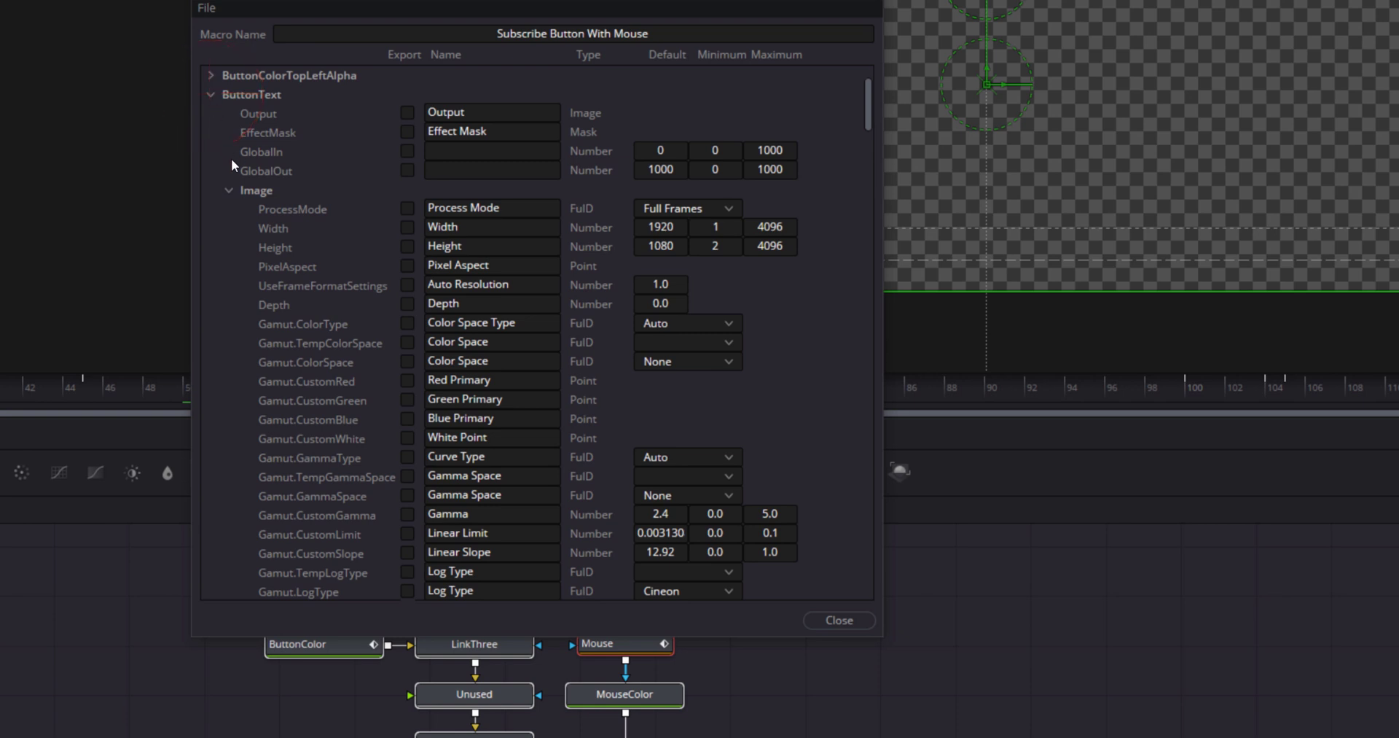
click(229, 190)
click(406, 228)
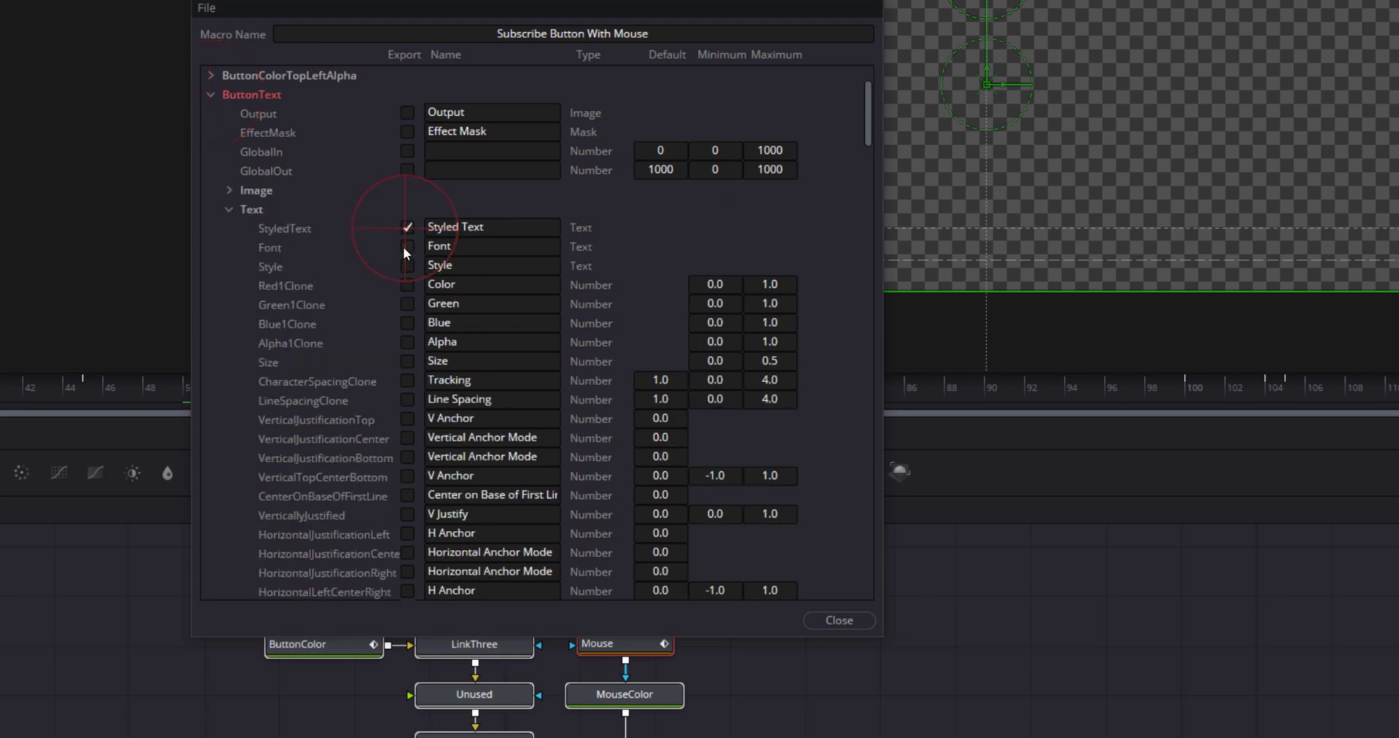
click(406, 247)
click(408, 267)
click(413, 360)
click(408, 379)
click(408, 400)
Mark ButtonText's V Anchor, V Justify, H Anchor and H Justify parameters for export, skipping the Anchor Mode entries
click(406, 418)
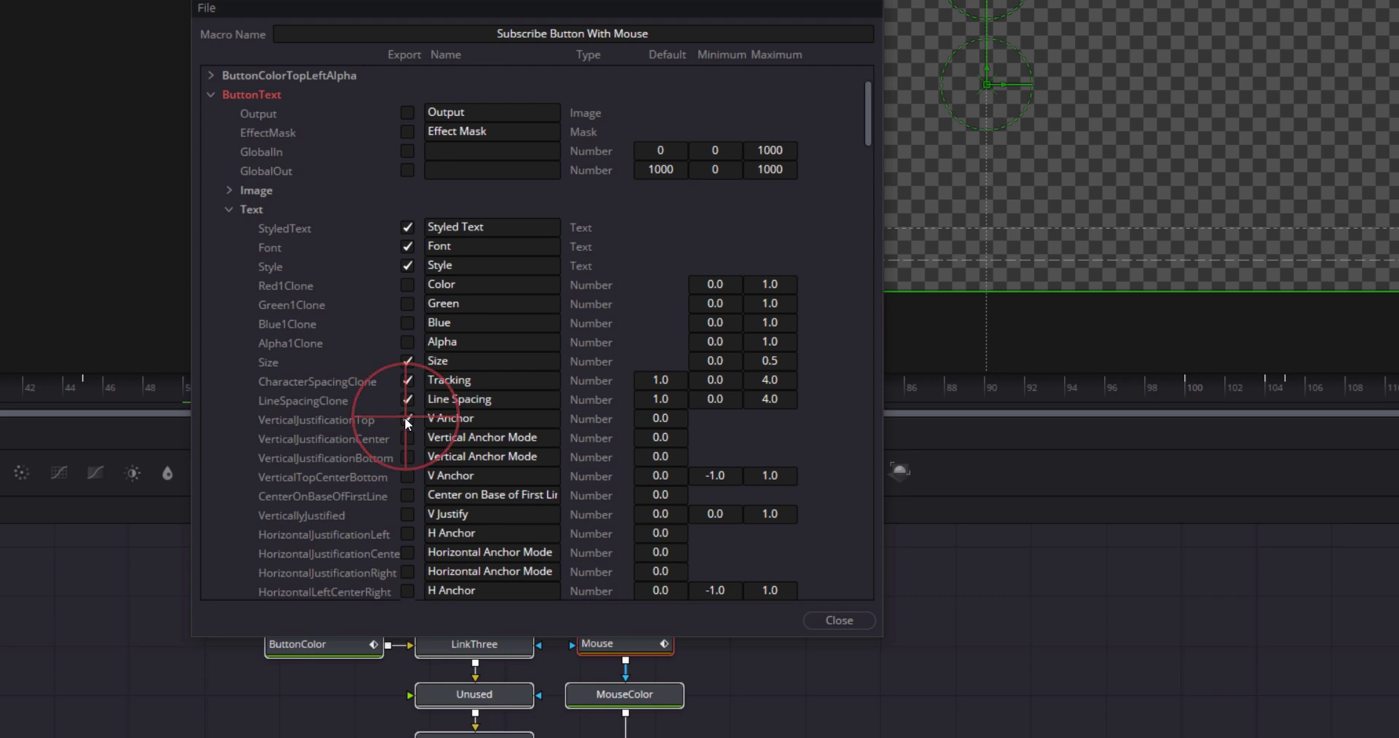
click(405, 476)
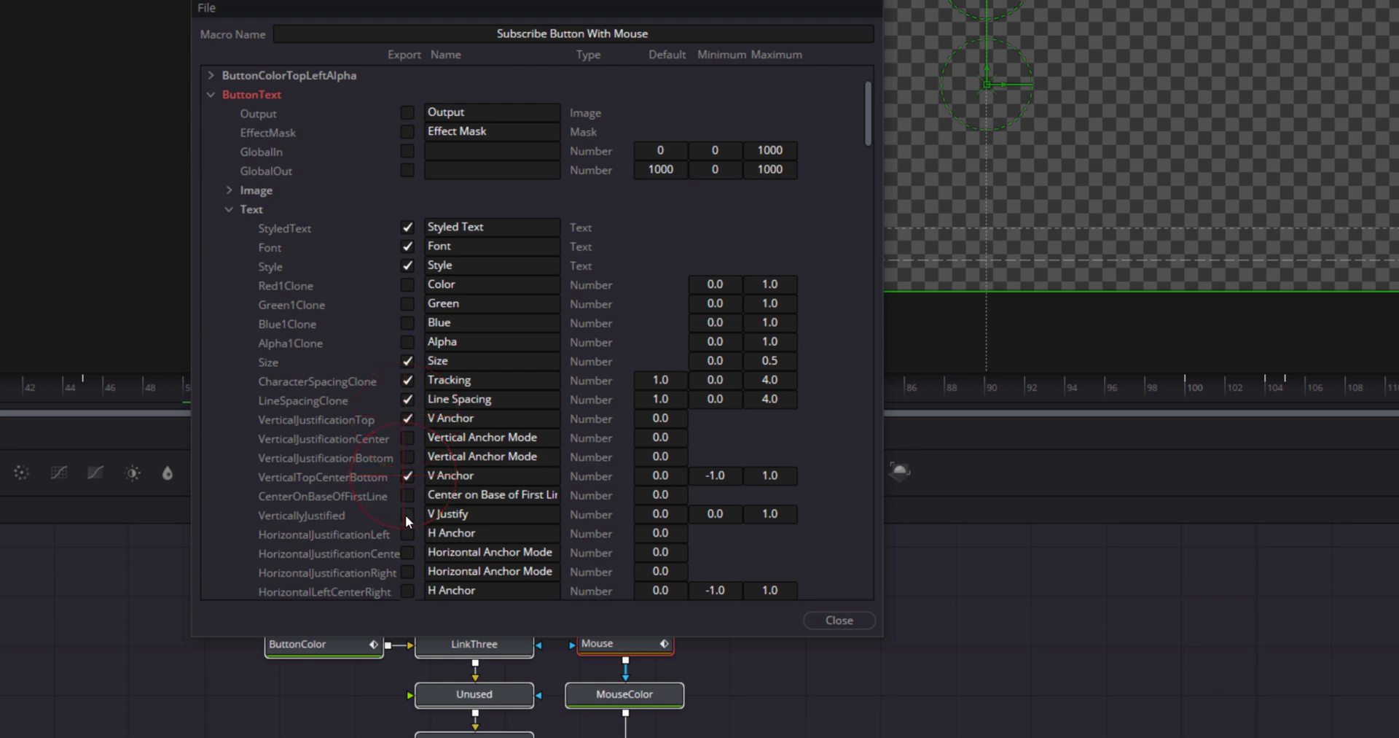
click(405, 514)
click(406, 533)
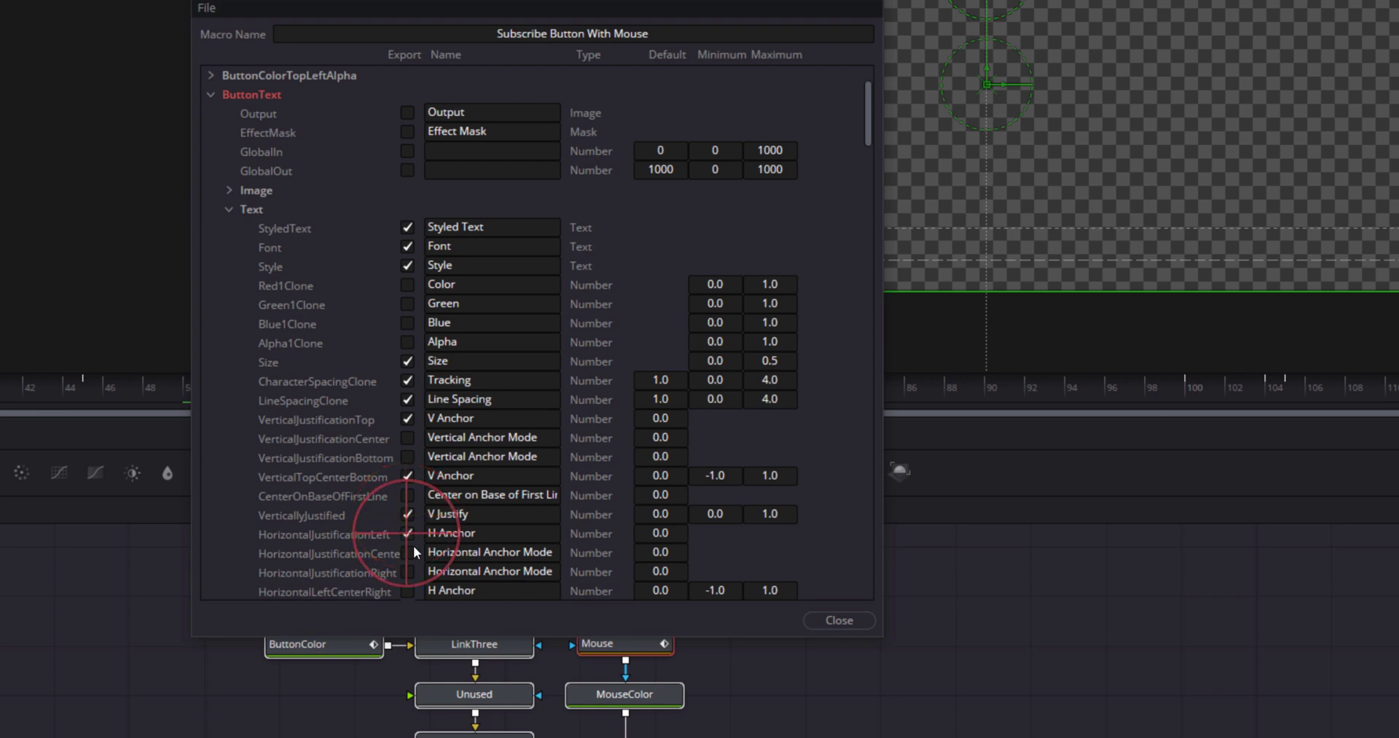
click(407, 591)
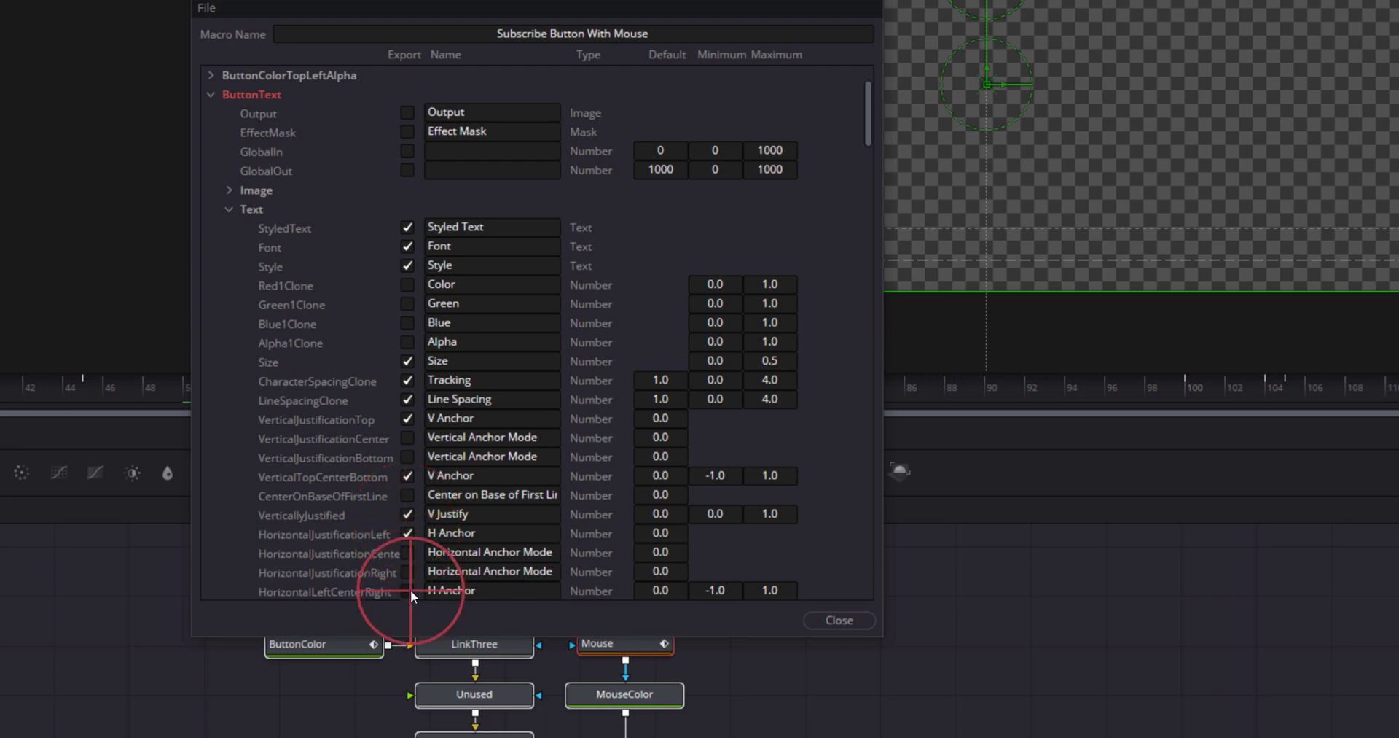
scroll(415, 583, down, 2)
scroll(417, 576, down, 1)
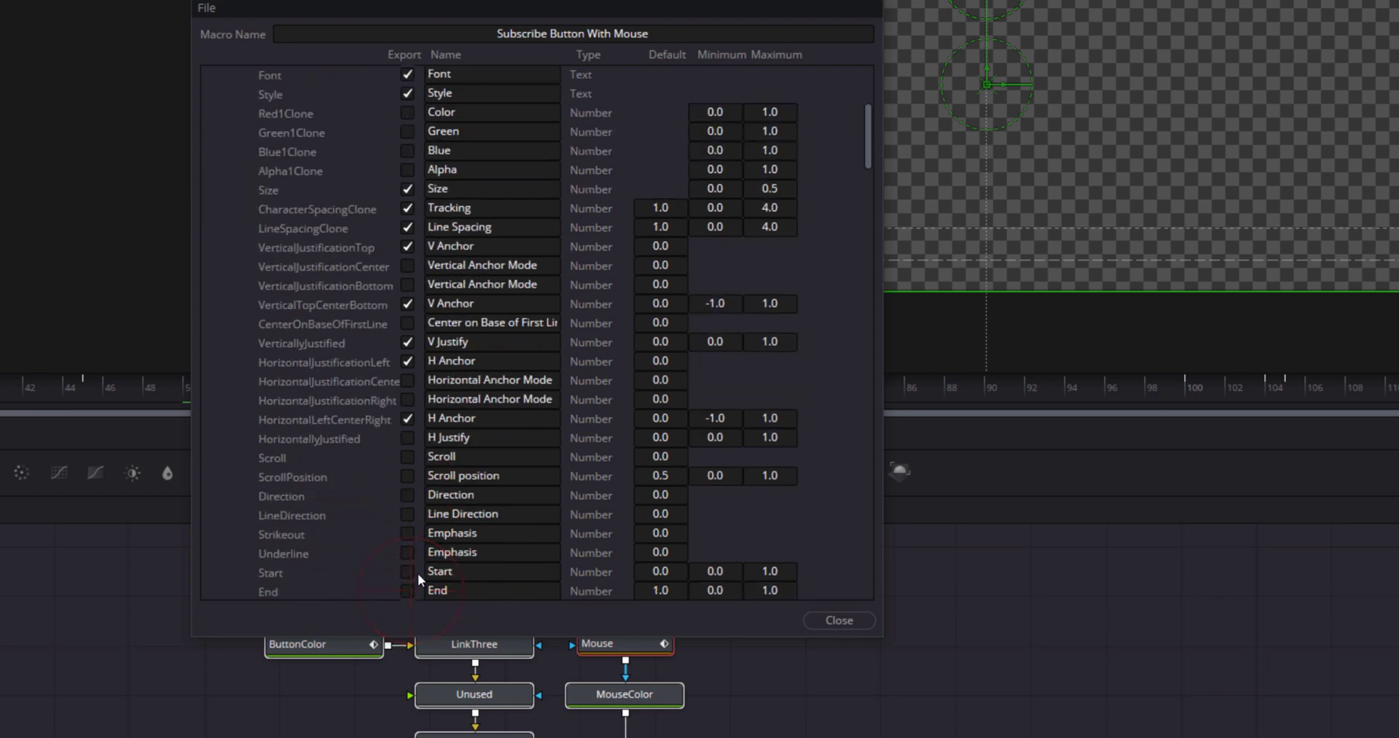
click(407, 437)
Collapse ButtonText's parameter groups and close the macro setup, saving the changes
click(228, 210)
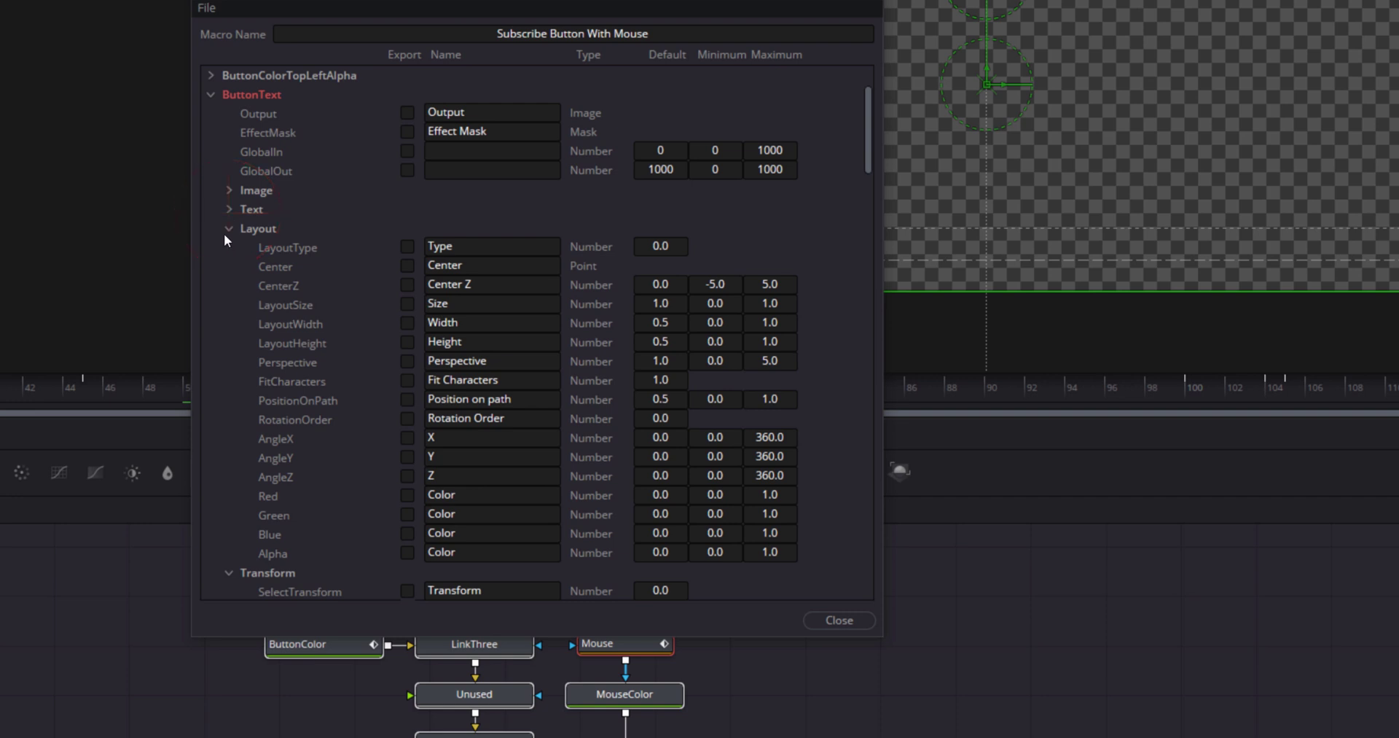
click(228, 229)
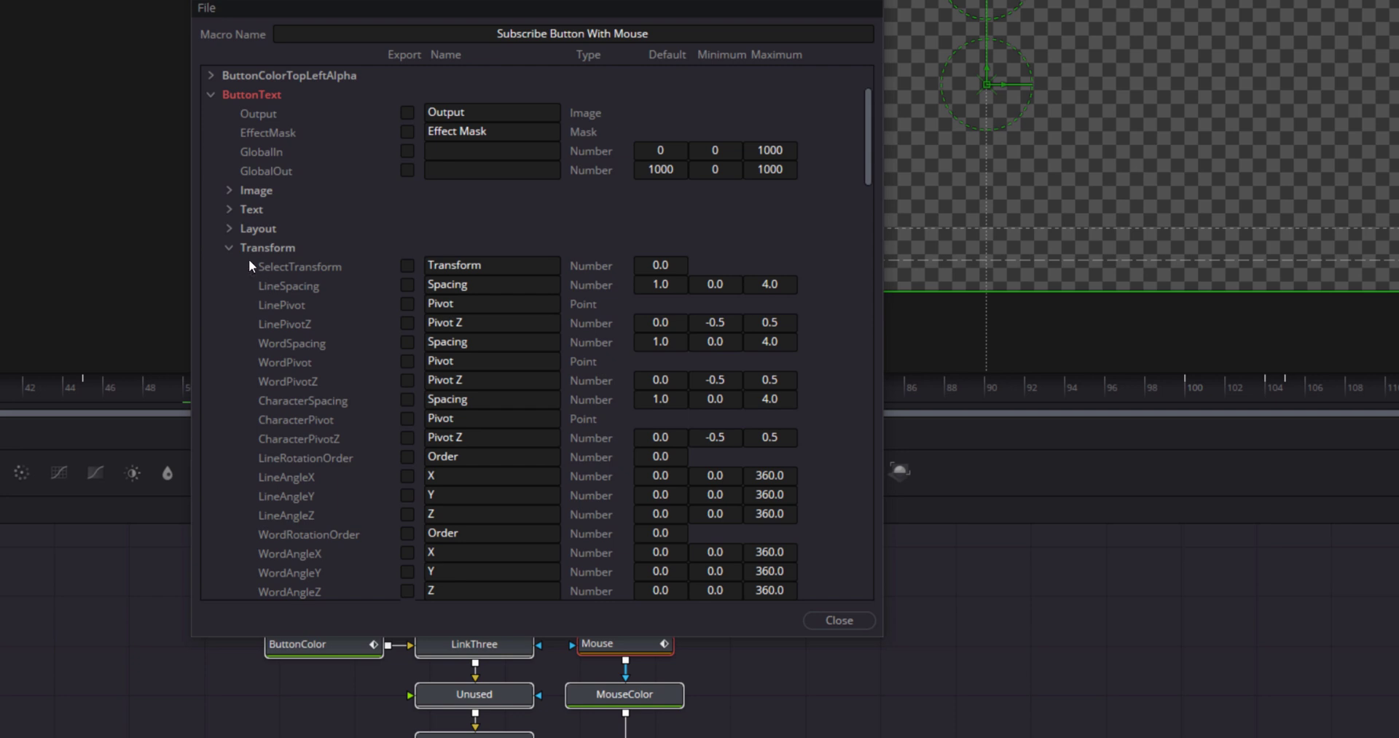
click(229, 247)
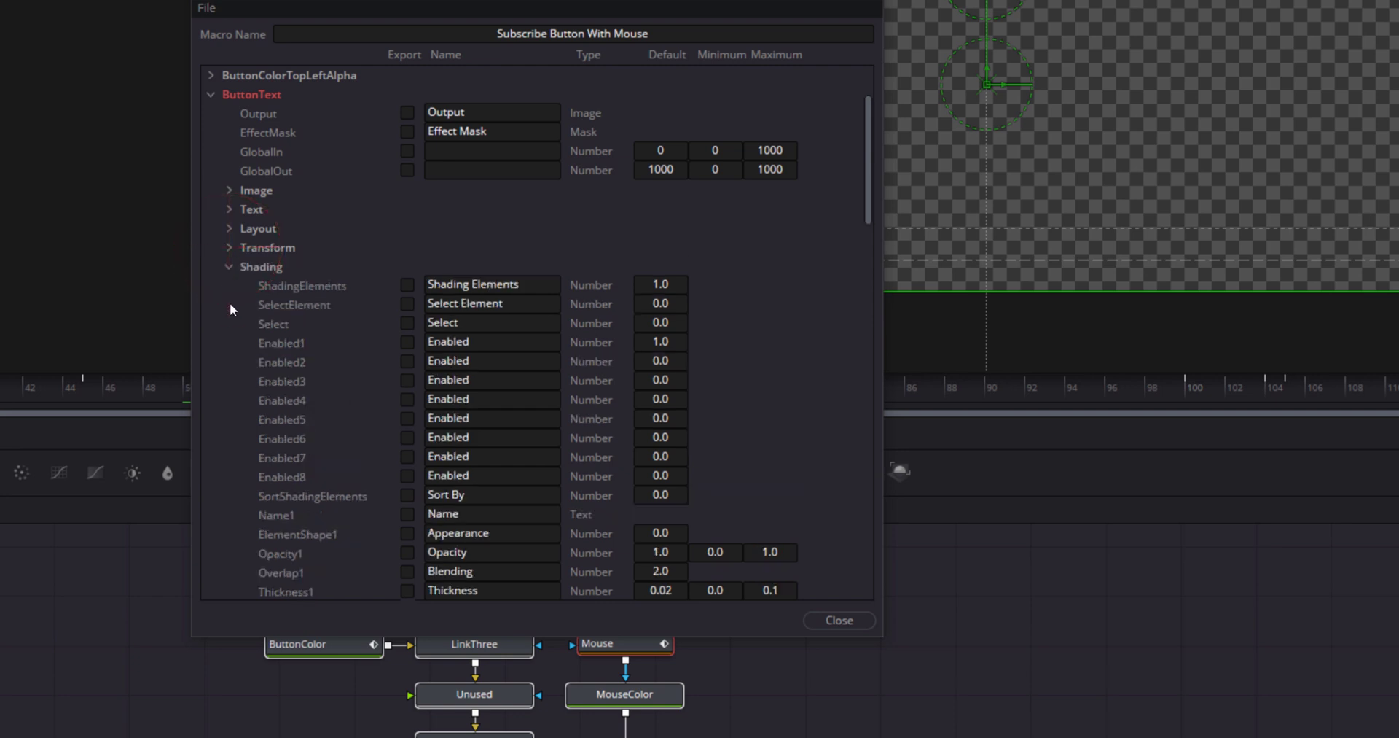
click(230, 267)
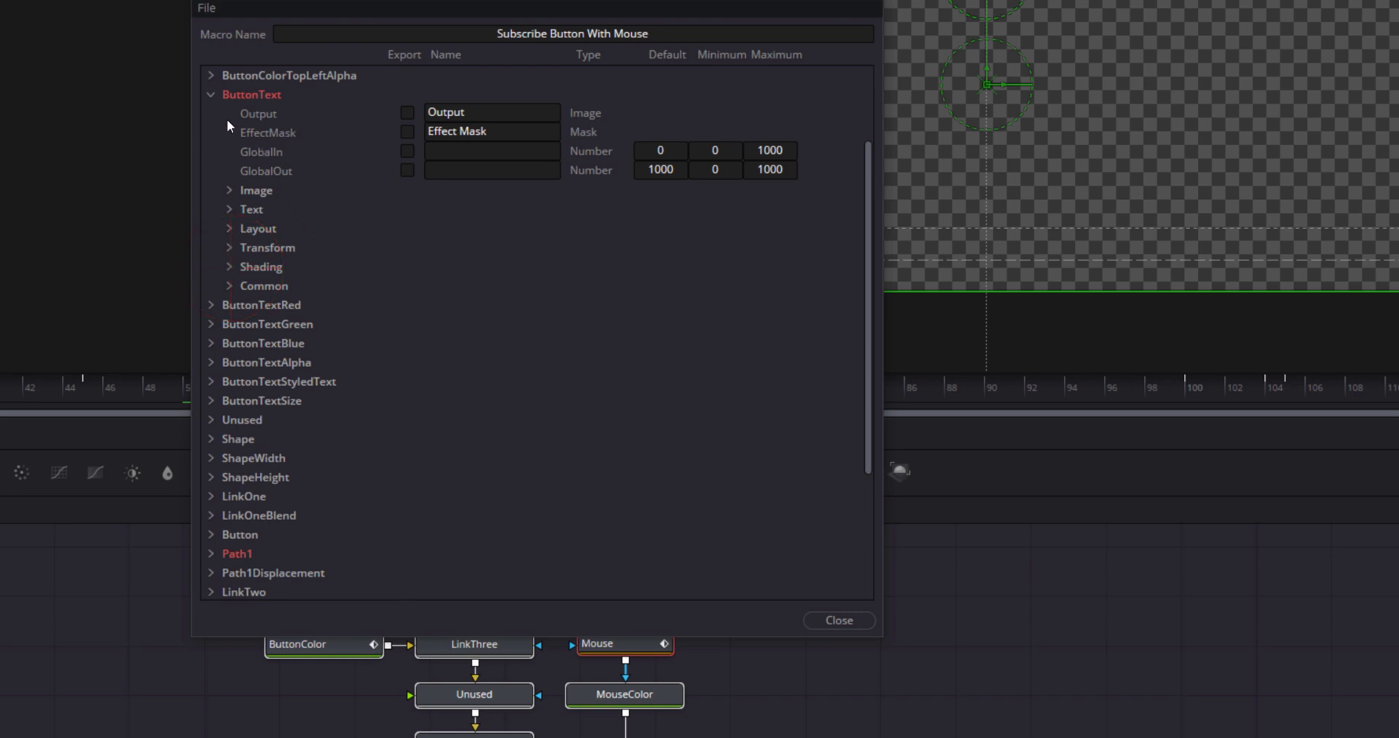
click(211, 95)
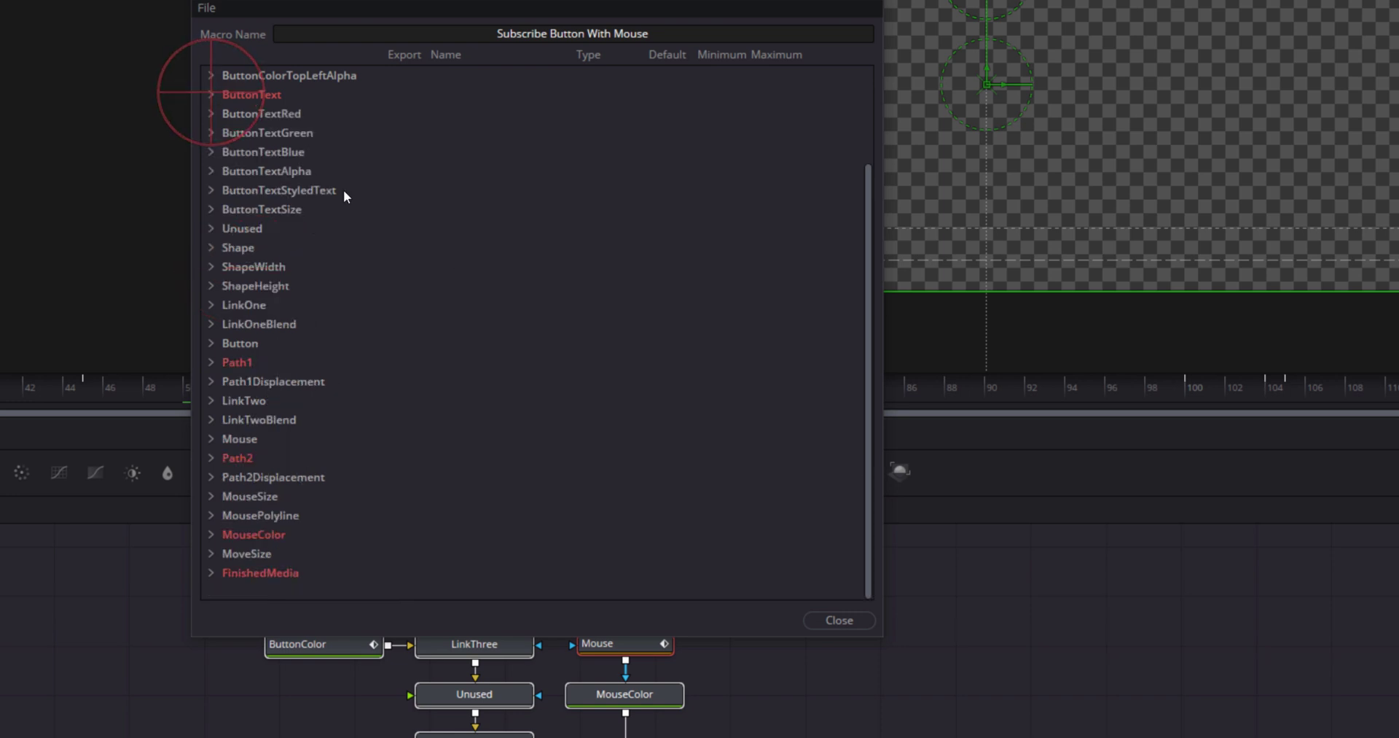
click(839, 620)
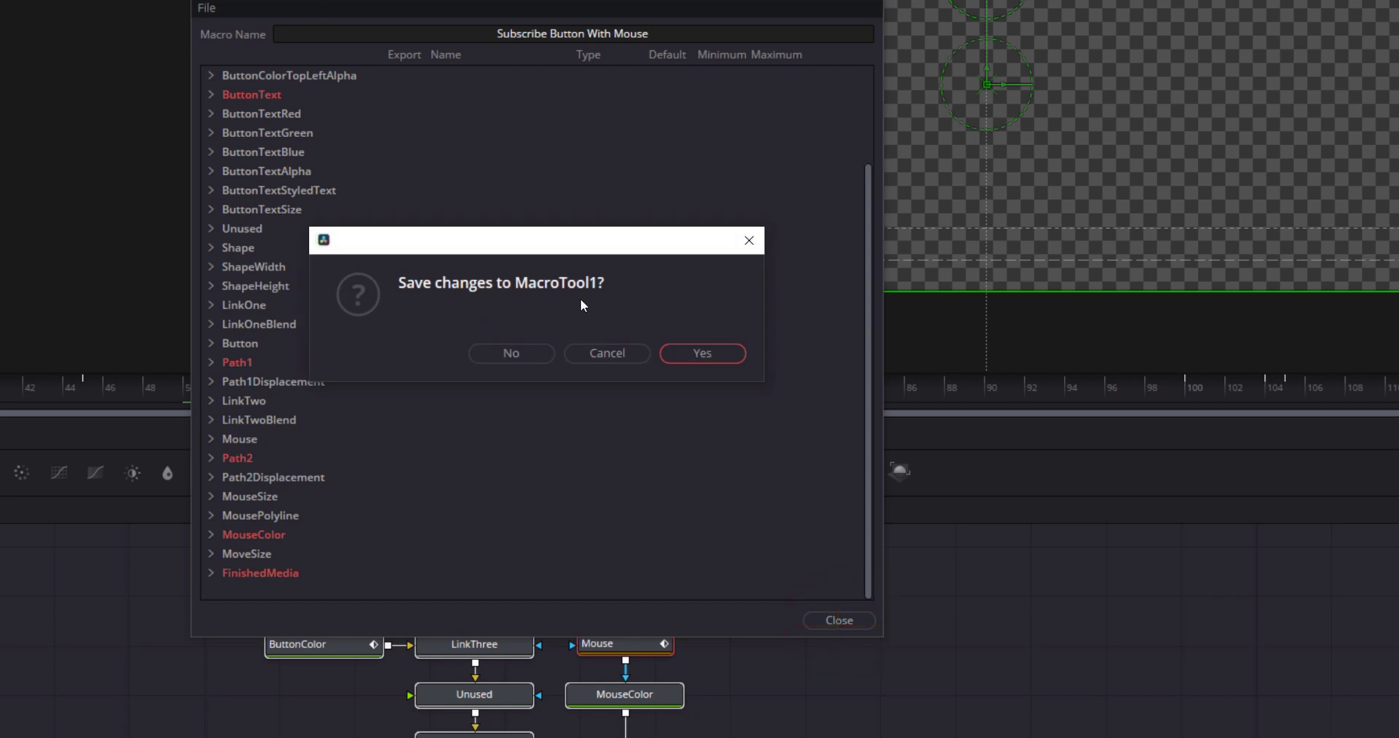
click(696, 353)
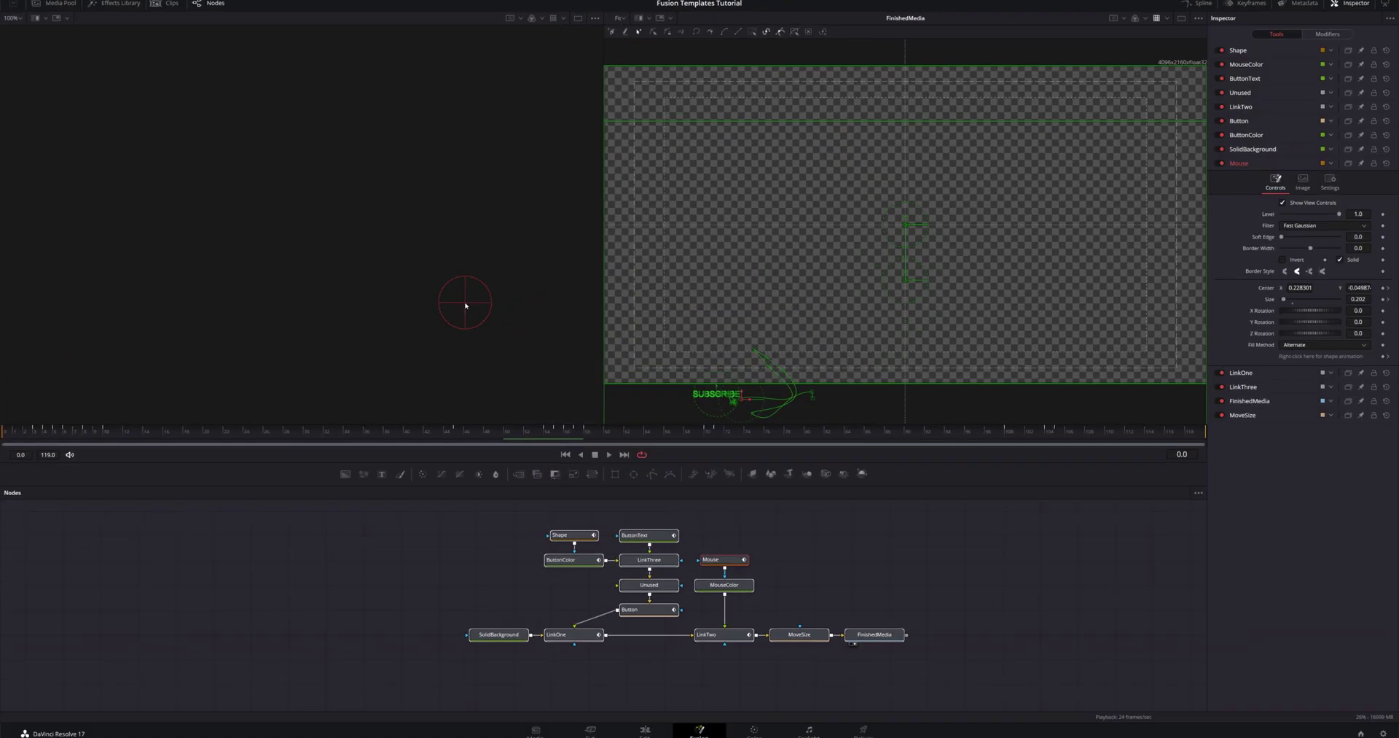
Delete all of the composition's nodes and add the saved Subscribe Button With Mouse macro in their place
drag(486, 516, 878, 676)
key(Delete)
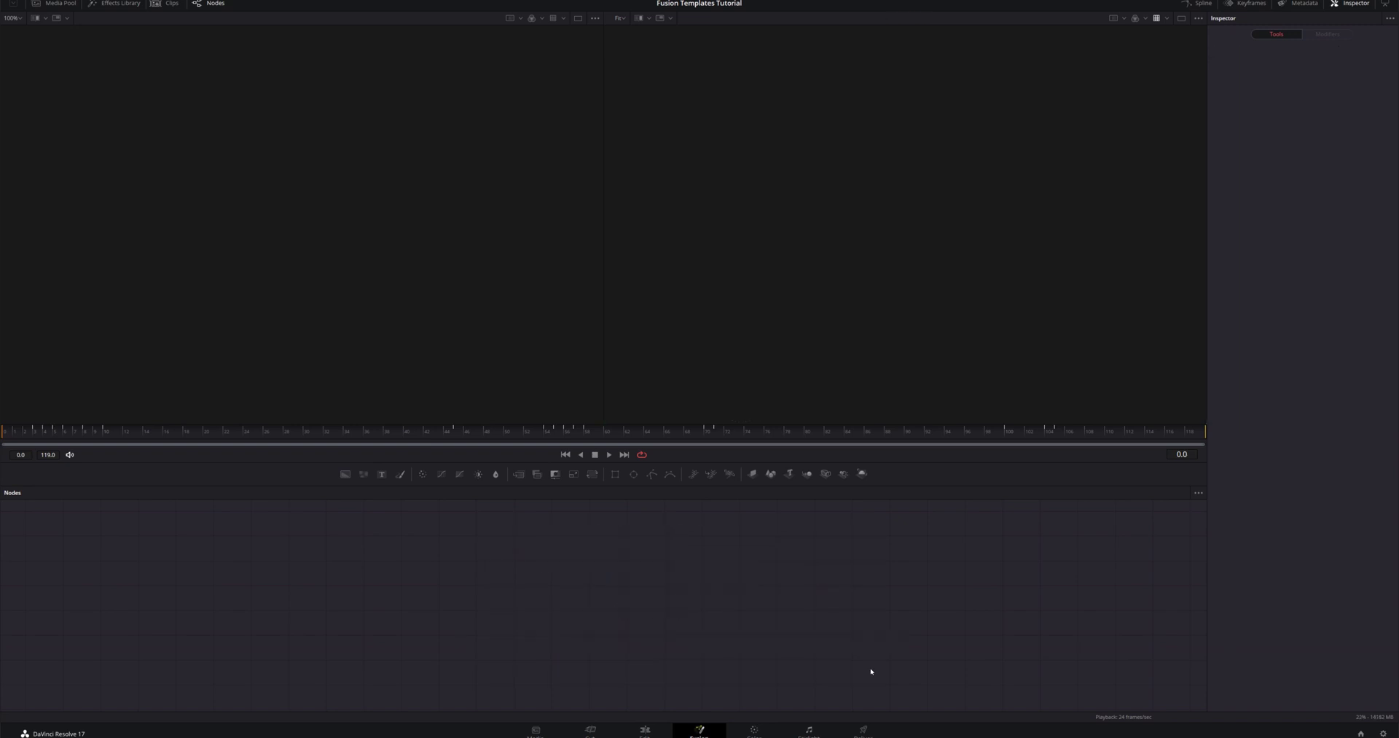
click(686, 628)
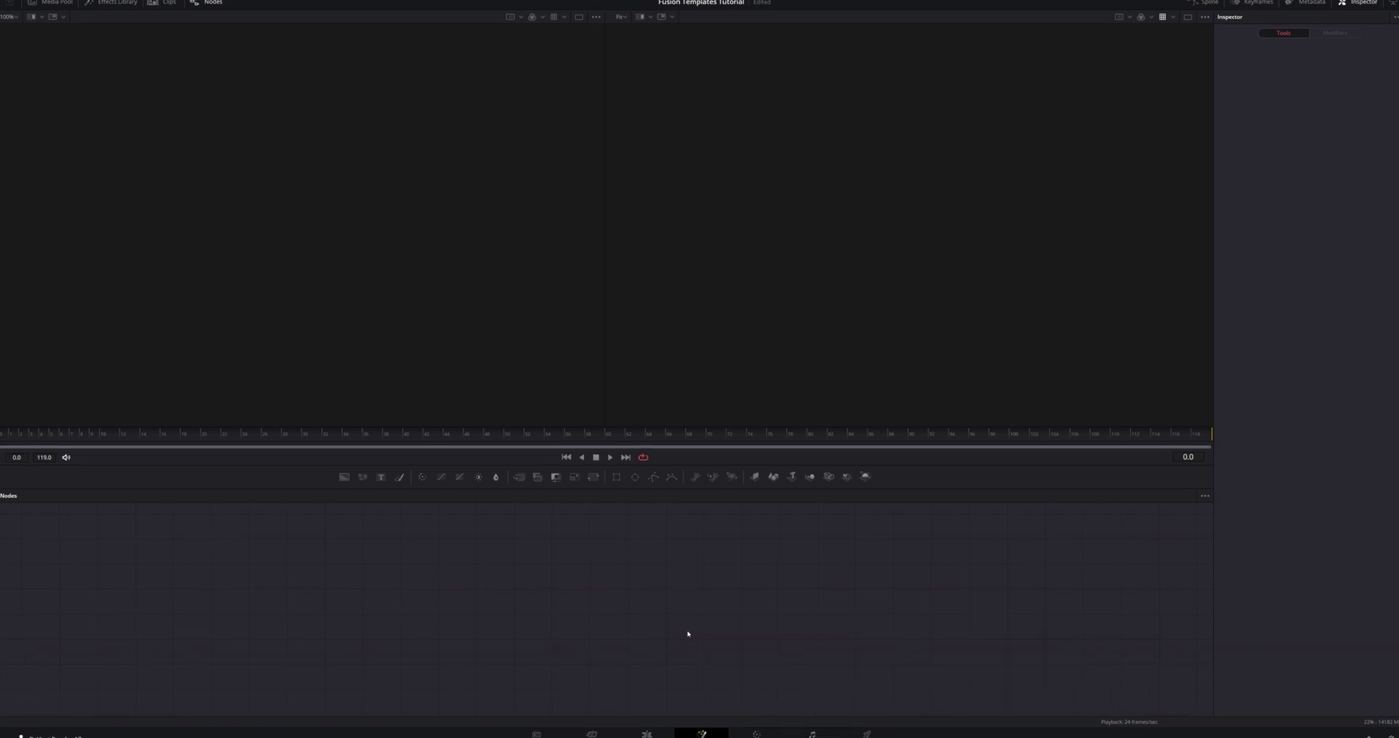
key(shift+space)
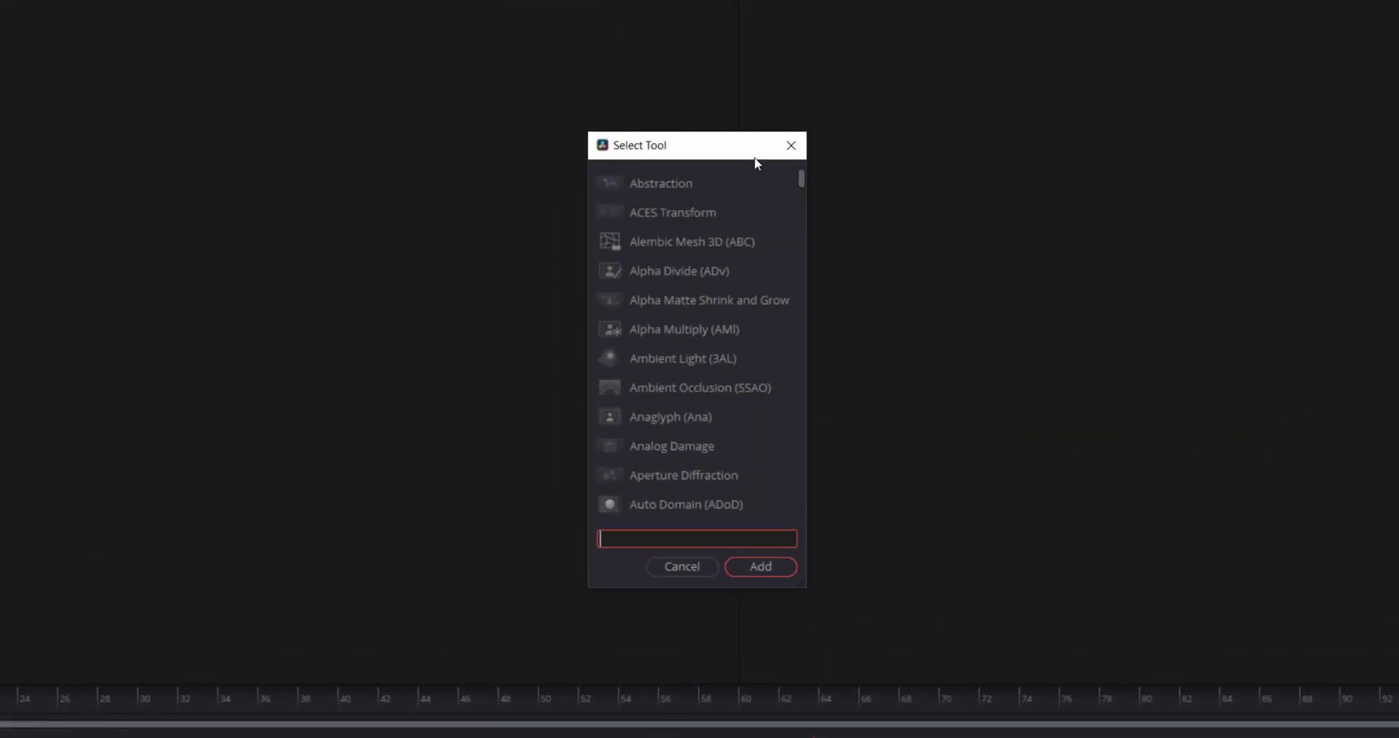
text(subsc)
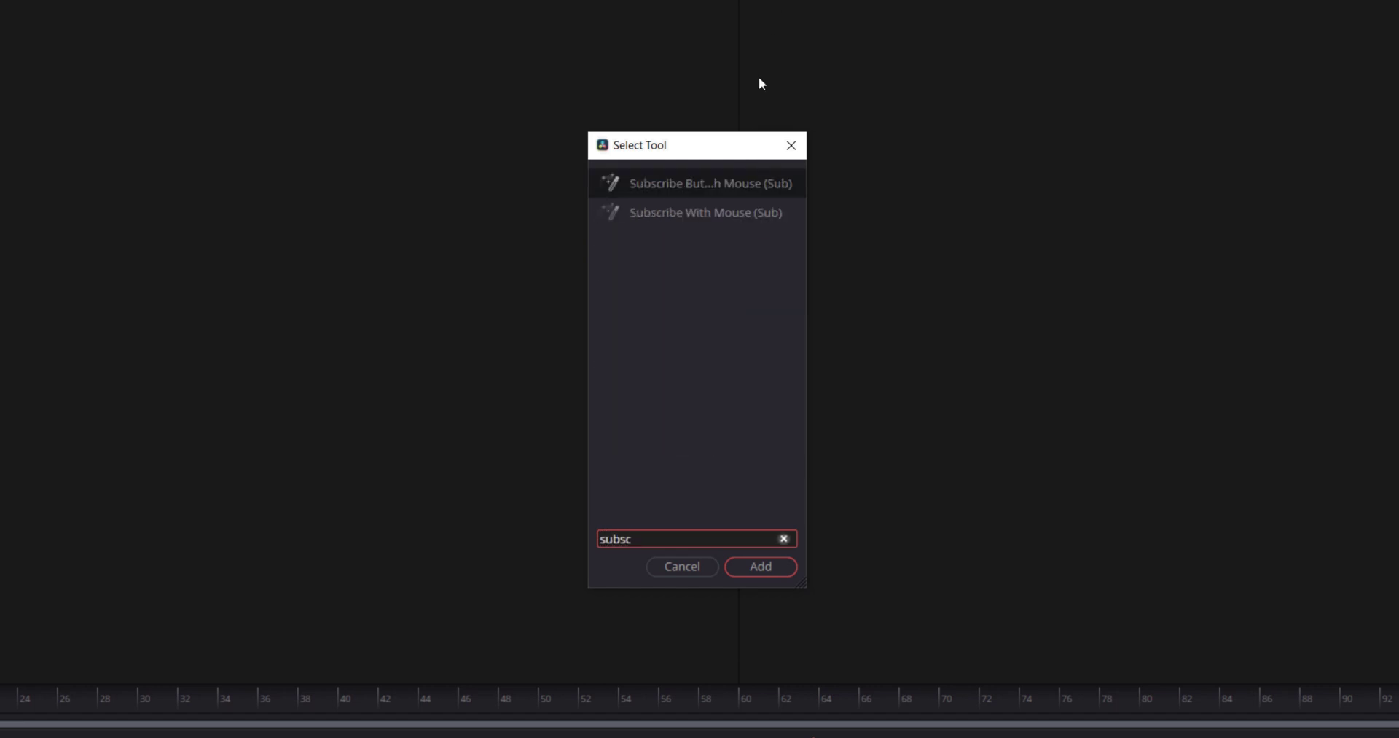
click(696, 184)
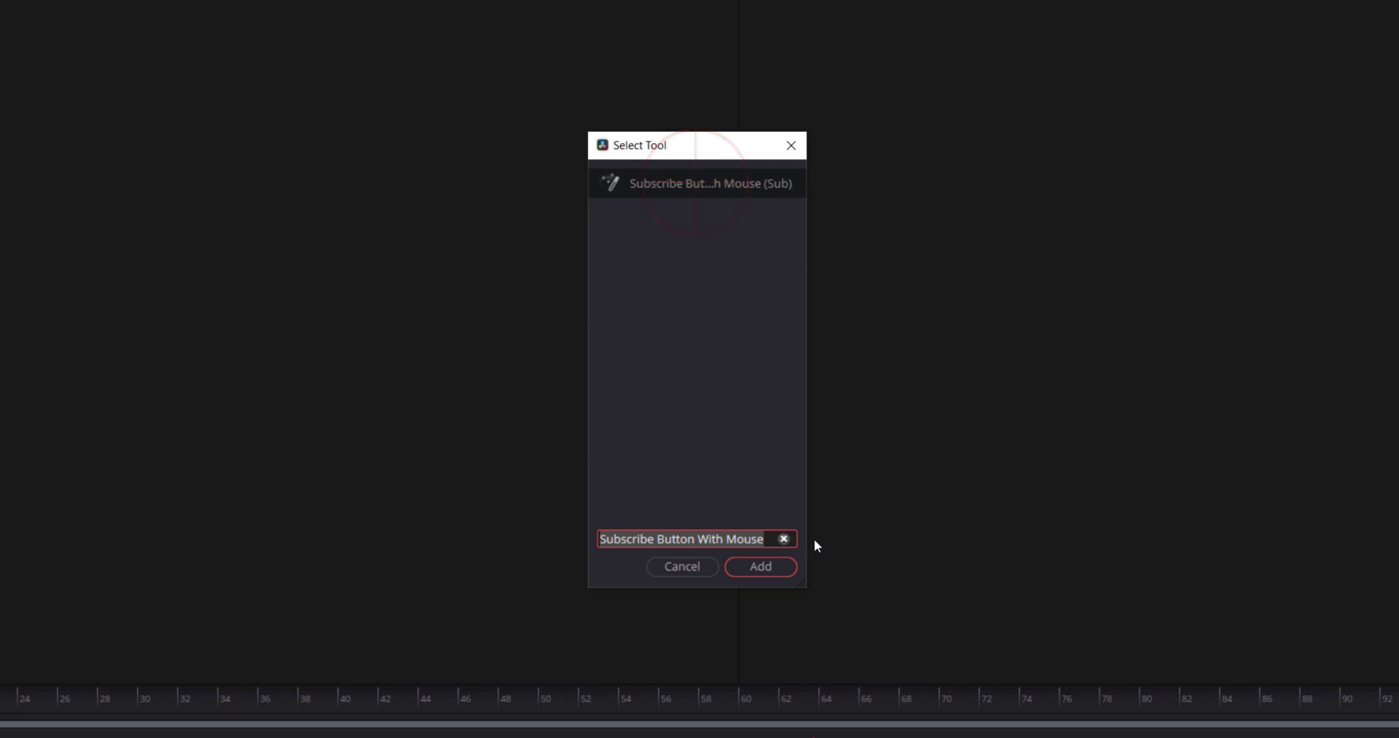
click(762, 570)
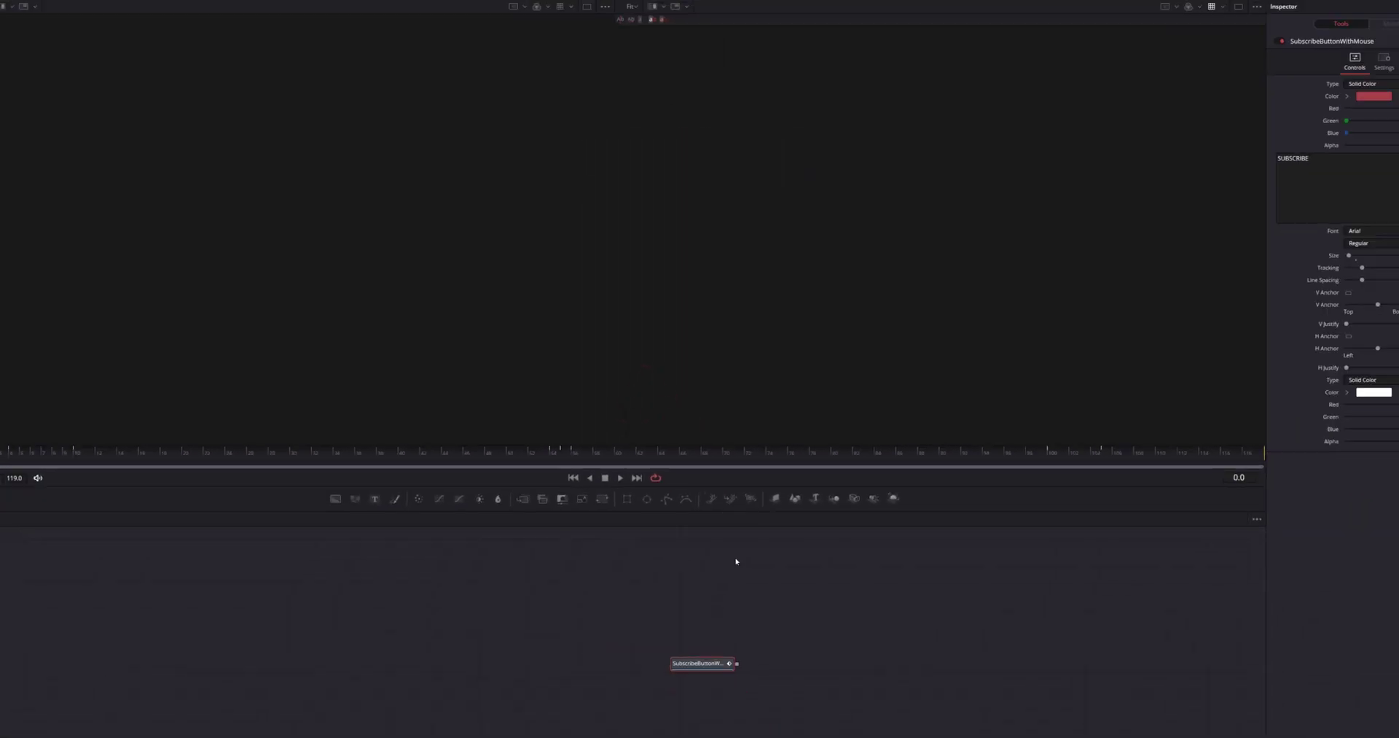
Add a Media Out node connected after the Subscribe Button With Mouse macro node
right_click(785, 628)
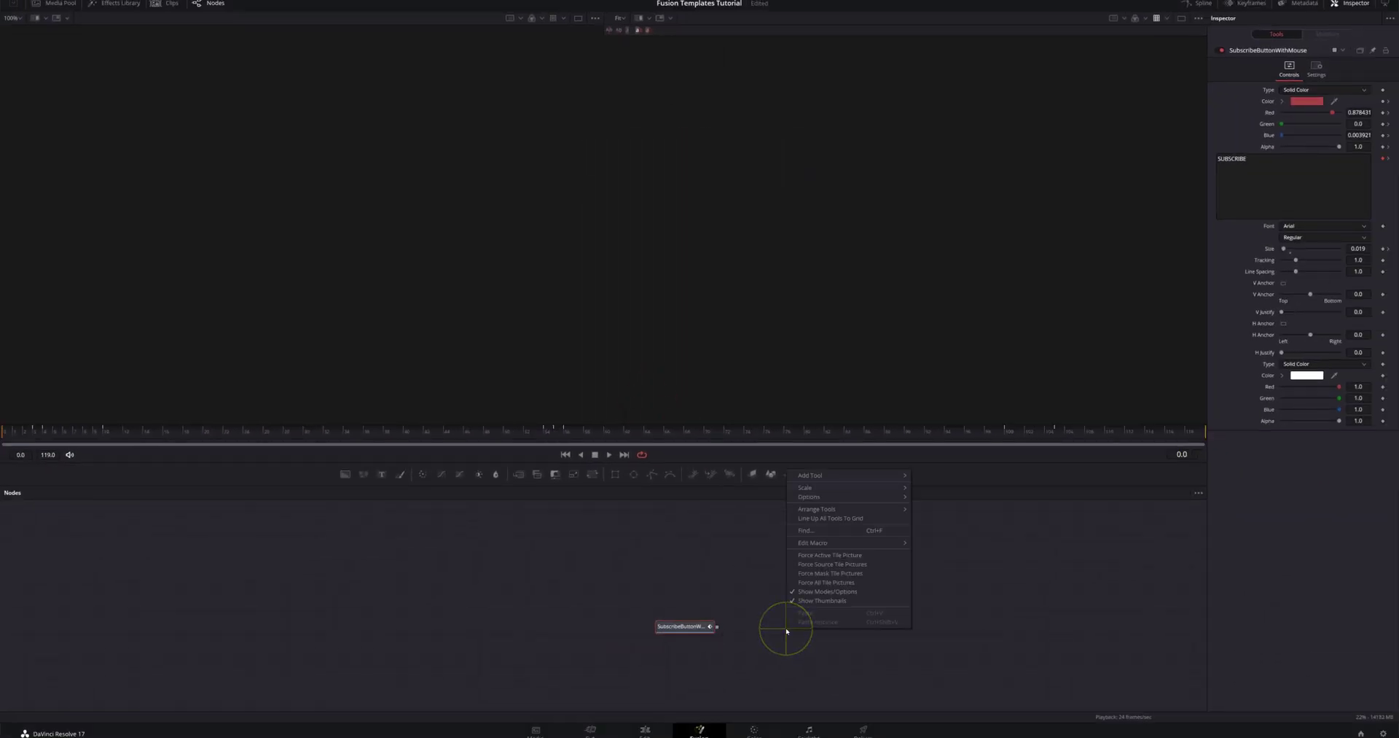
click(767, 651)
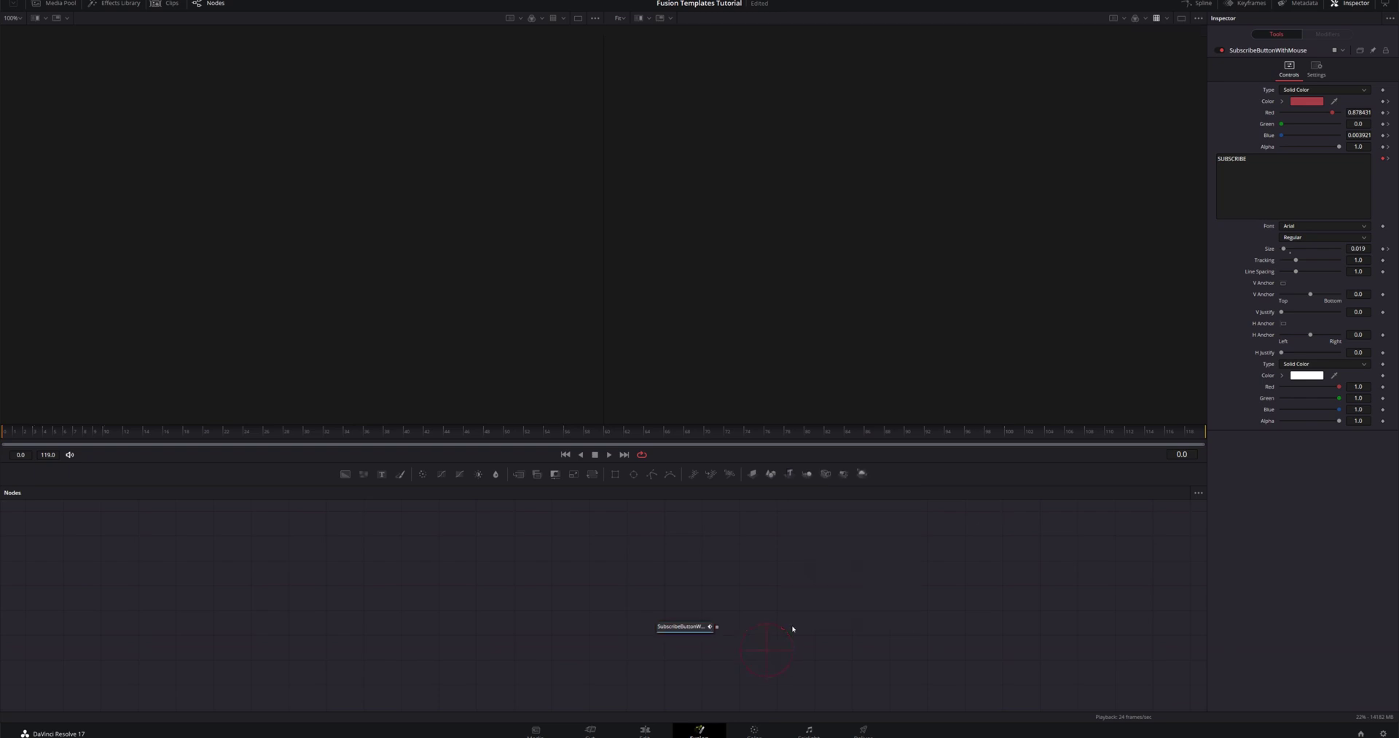
click(685, 626)
key(shift+space)
text(media)
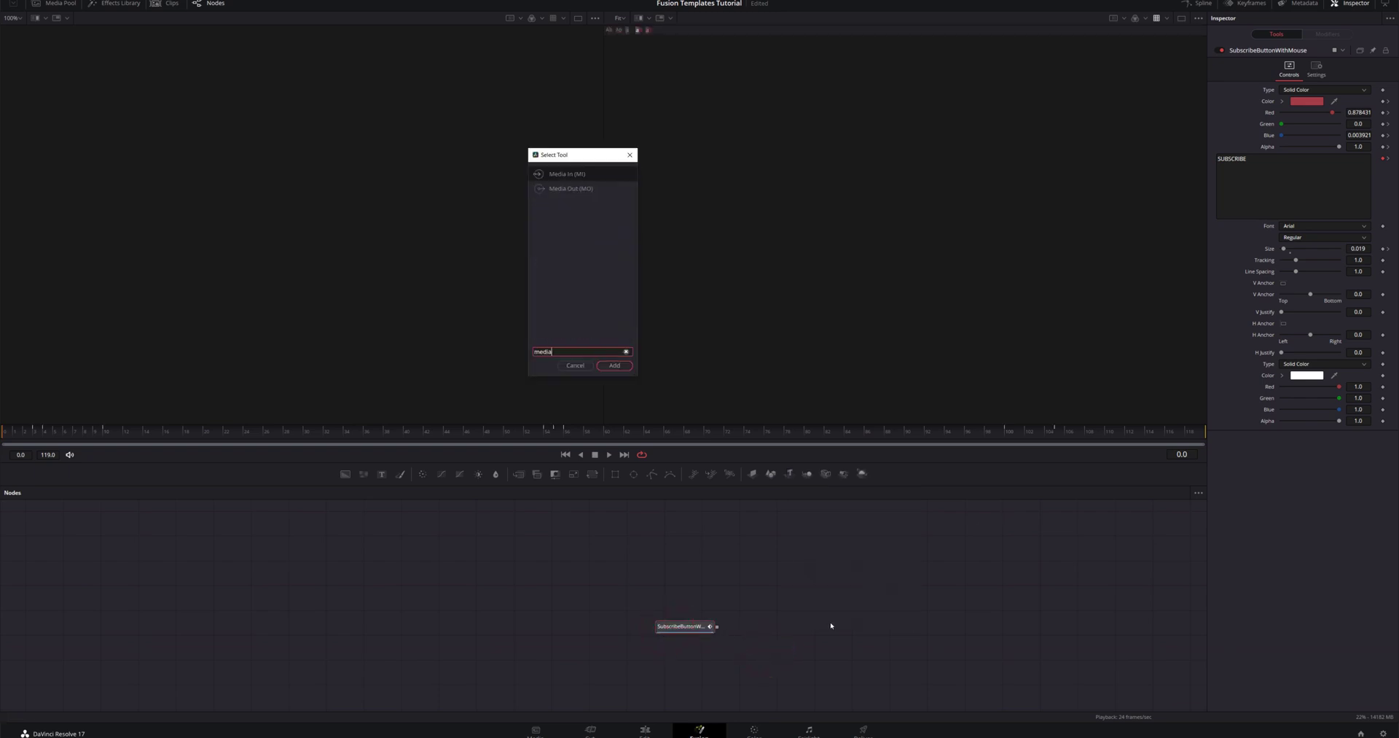
click(568, 188)
click(614, 365)
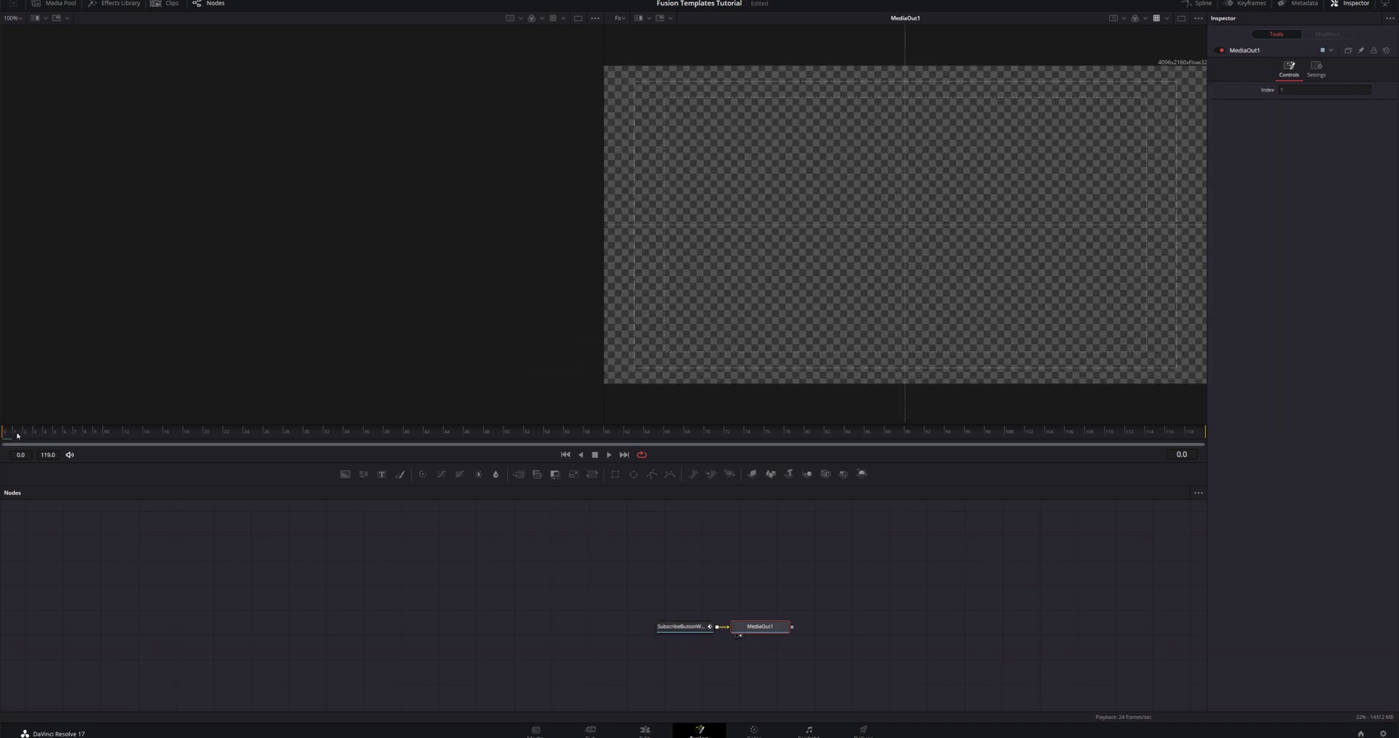
Play back the subscribe animation and examine the macro node's exported color and text controls
key(space)
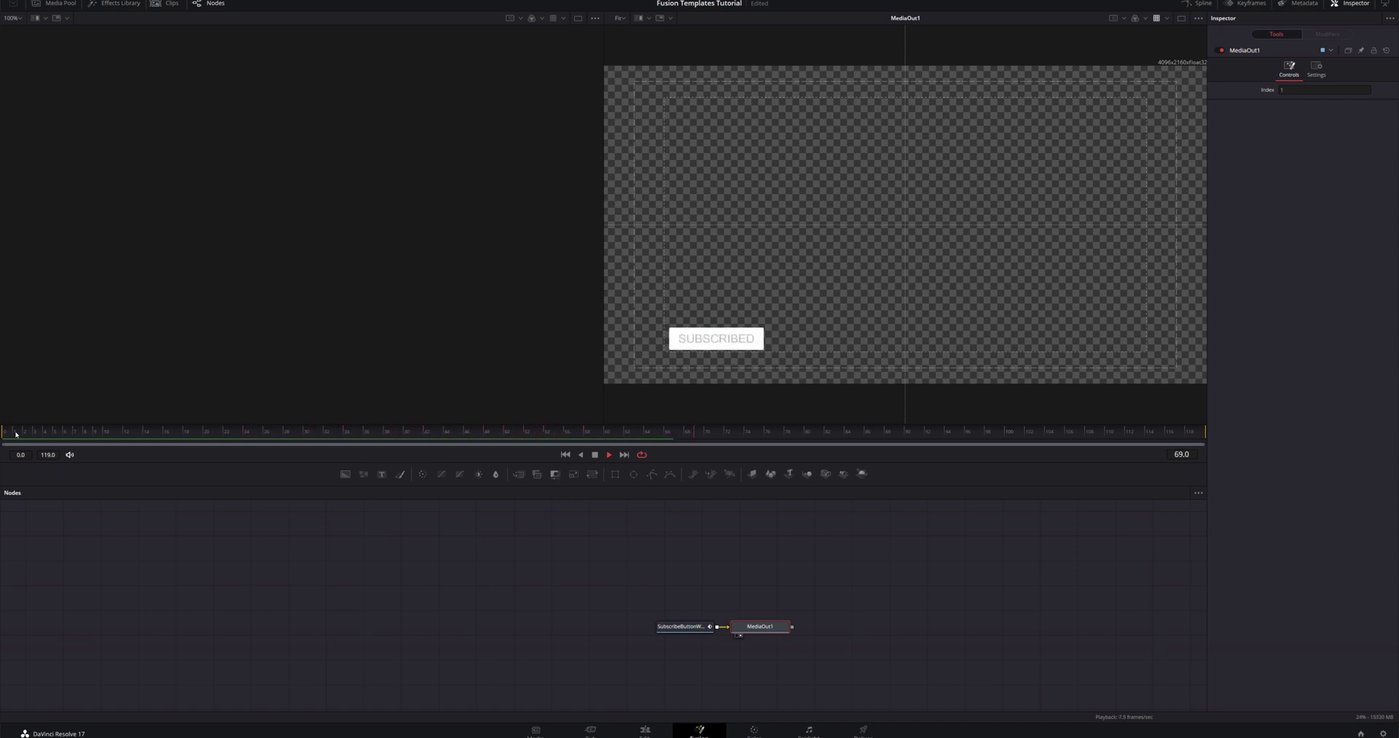
key(space)
click(666, 520)
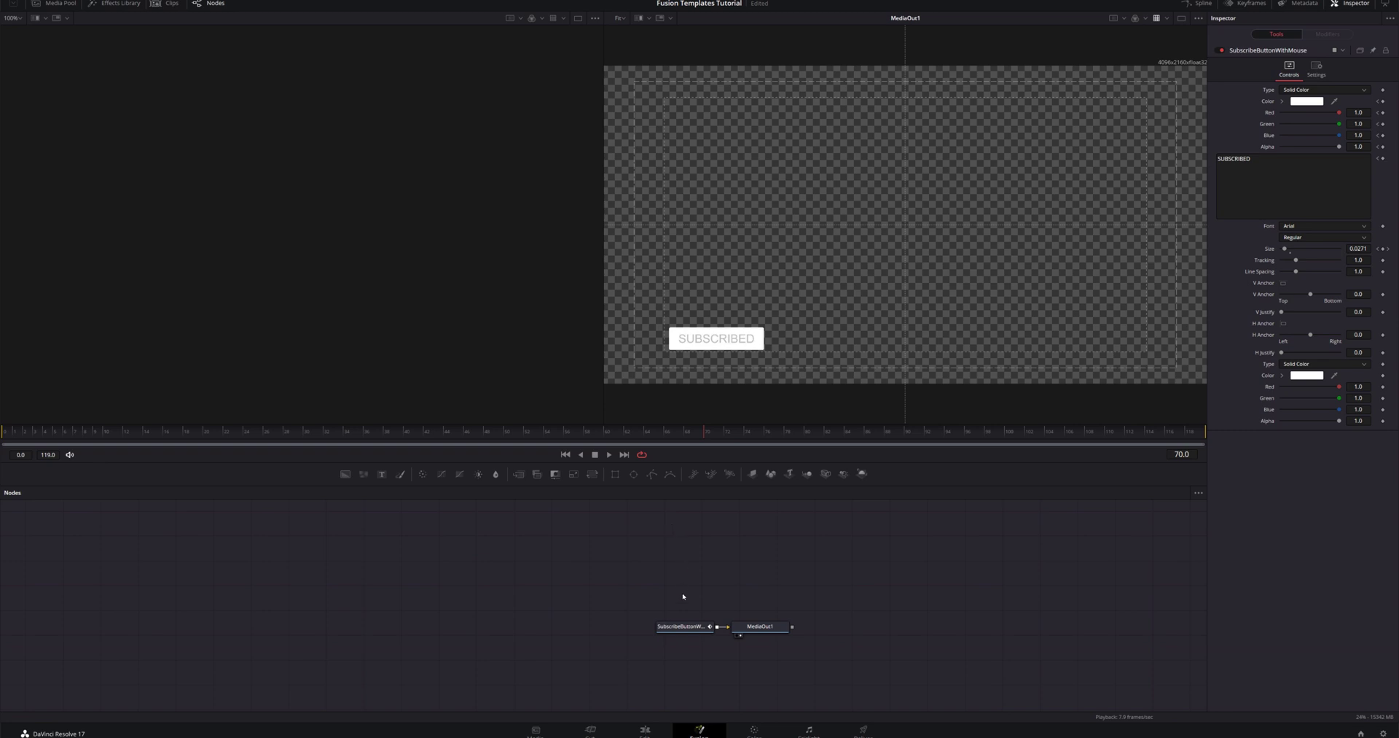
click(684, 628)
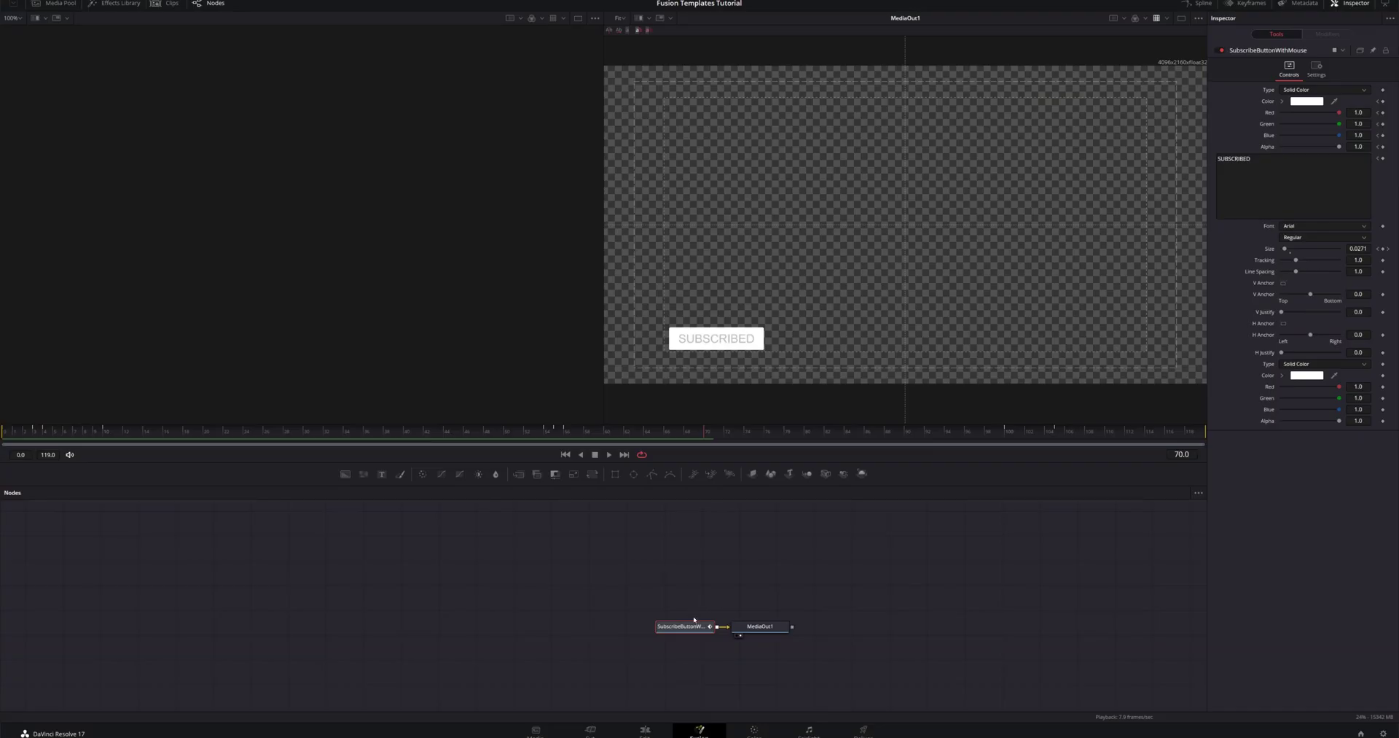
Open the Subscribe Button With Mouse macro for editing from its node
right_click(680, 626)
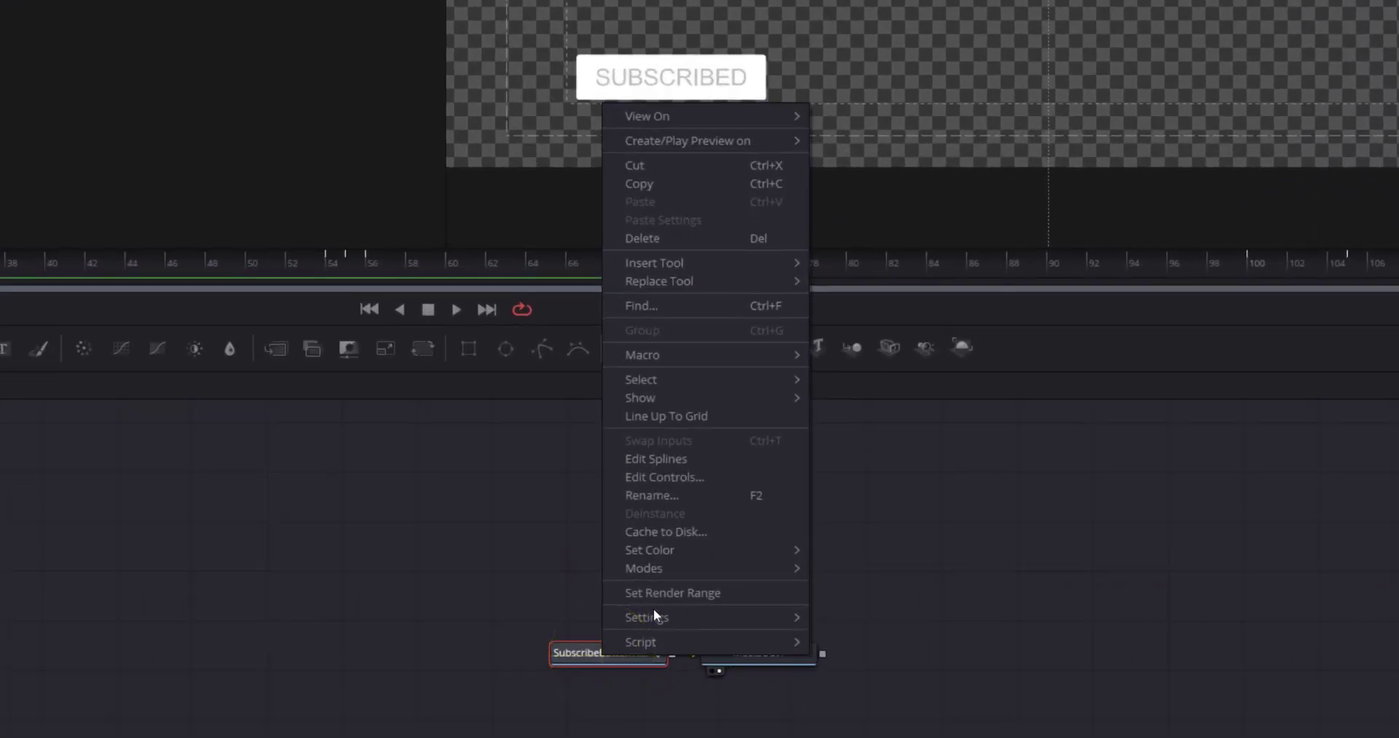
mouse_move(703, 354)
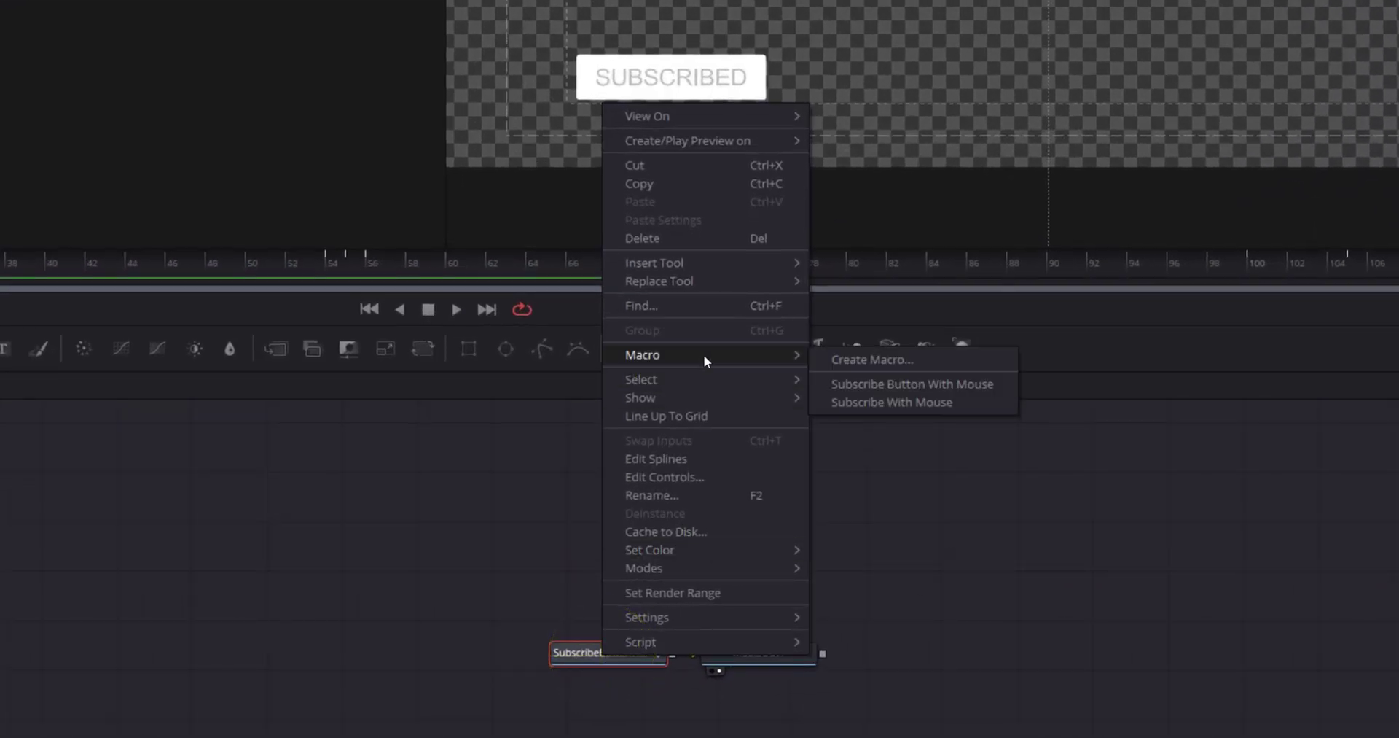
click(907, 385)
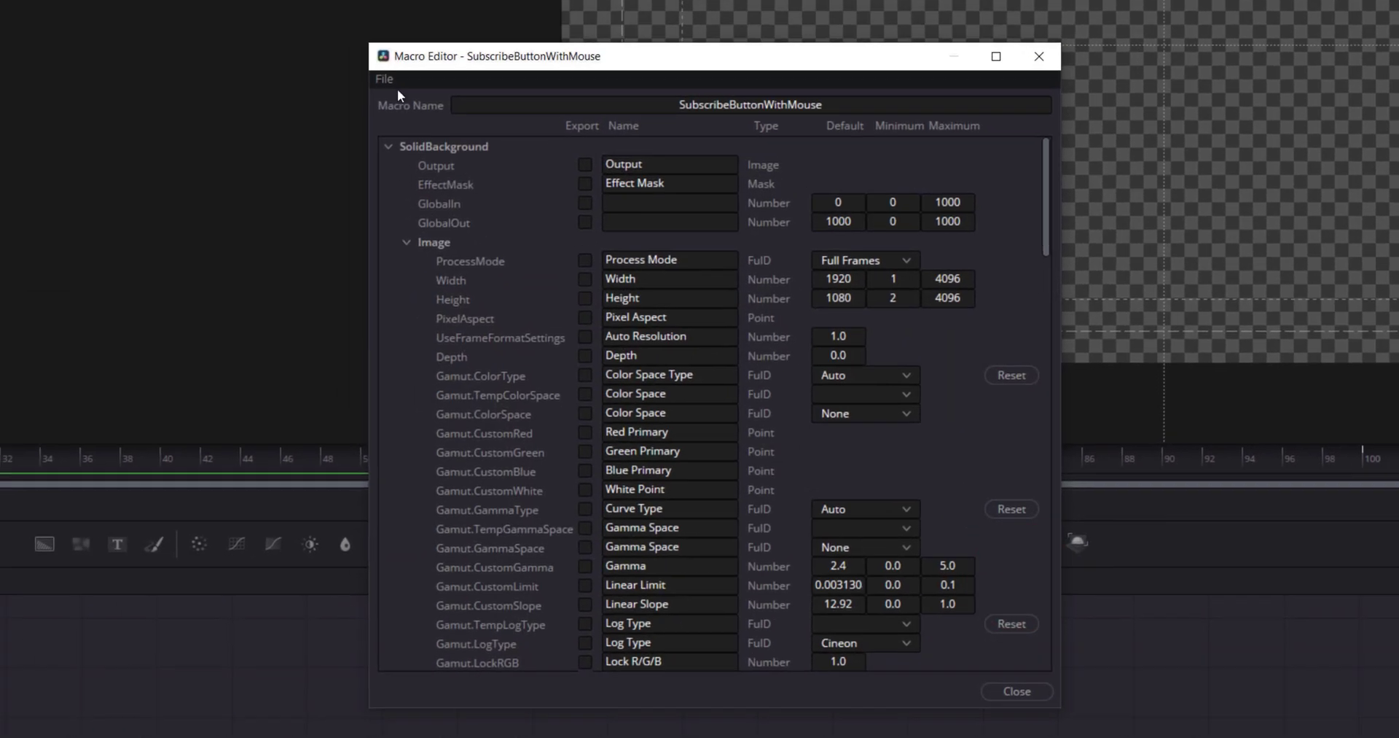
Save the macro as Subscribe Button With Mouse in Fusion's Templates > Edit > Generators folder and close the Macro Editor
click(384, 78)
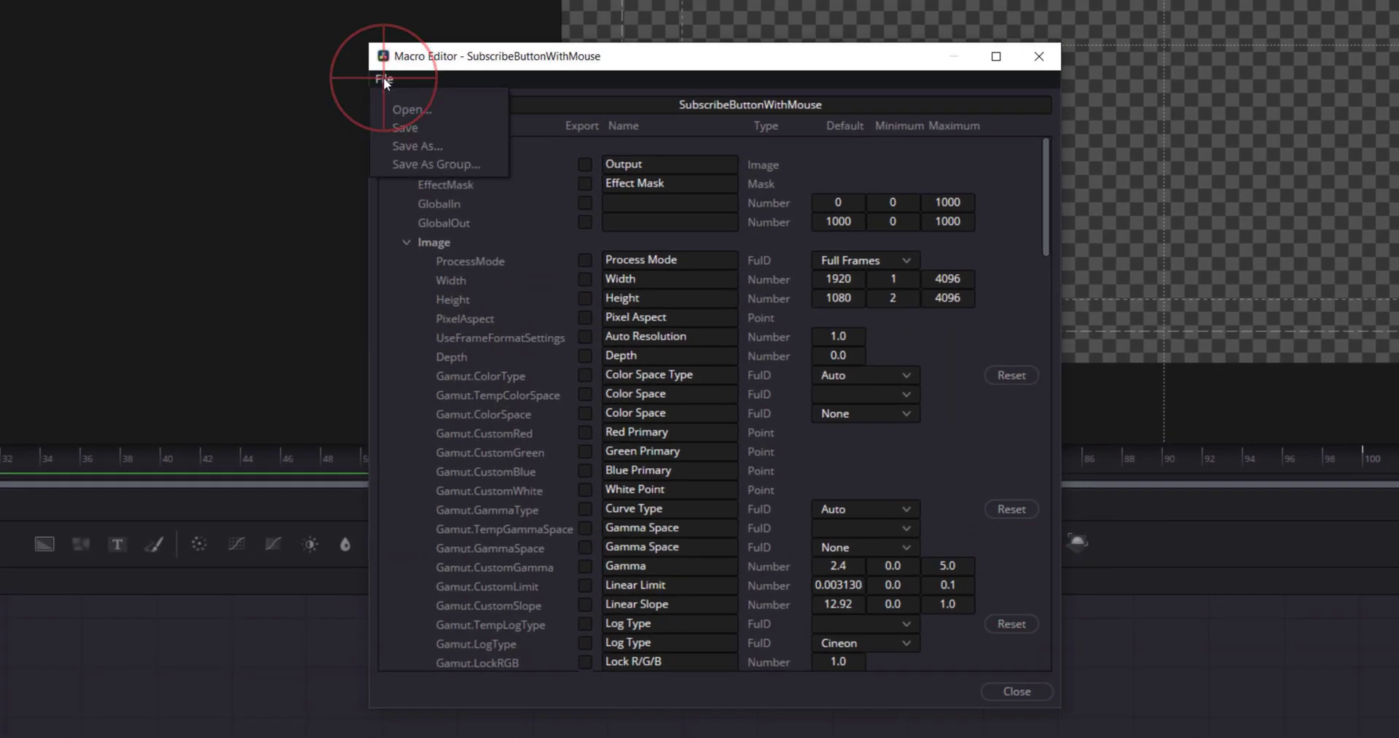
click(419, 146)
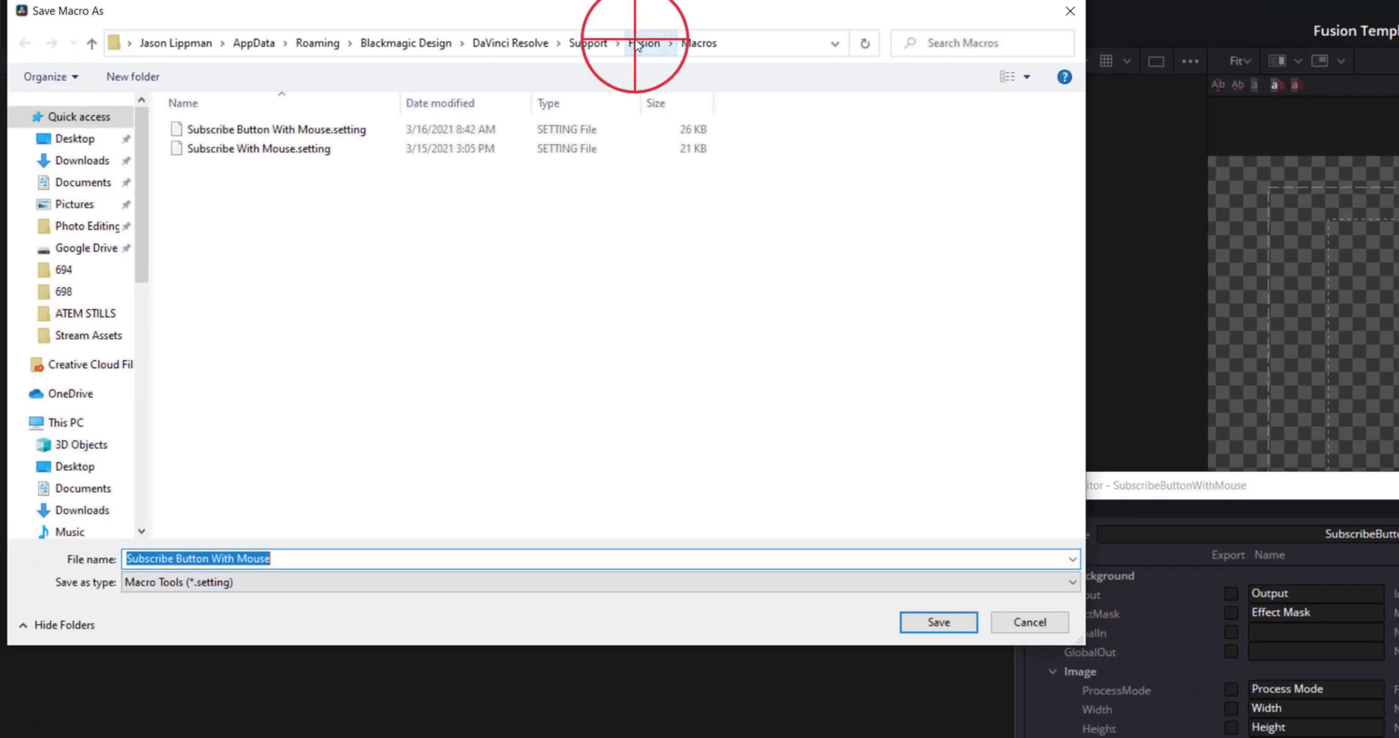
click(636, 44)
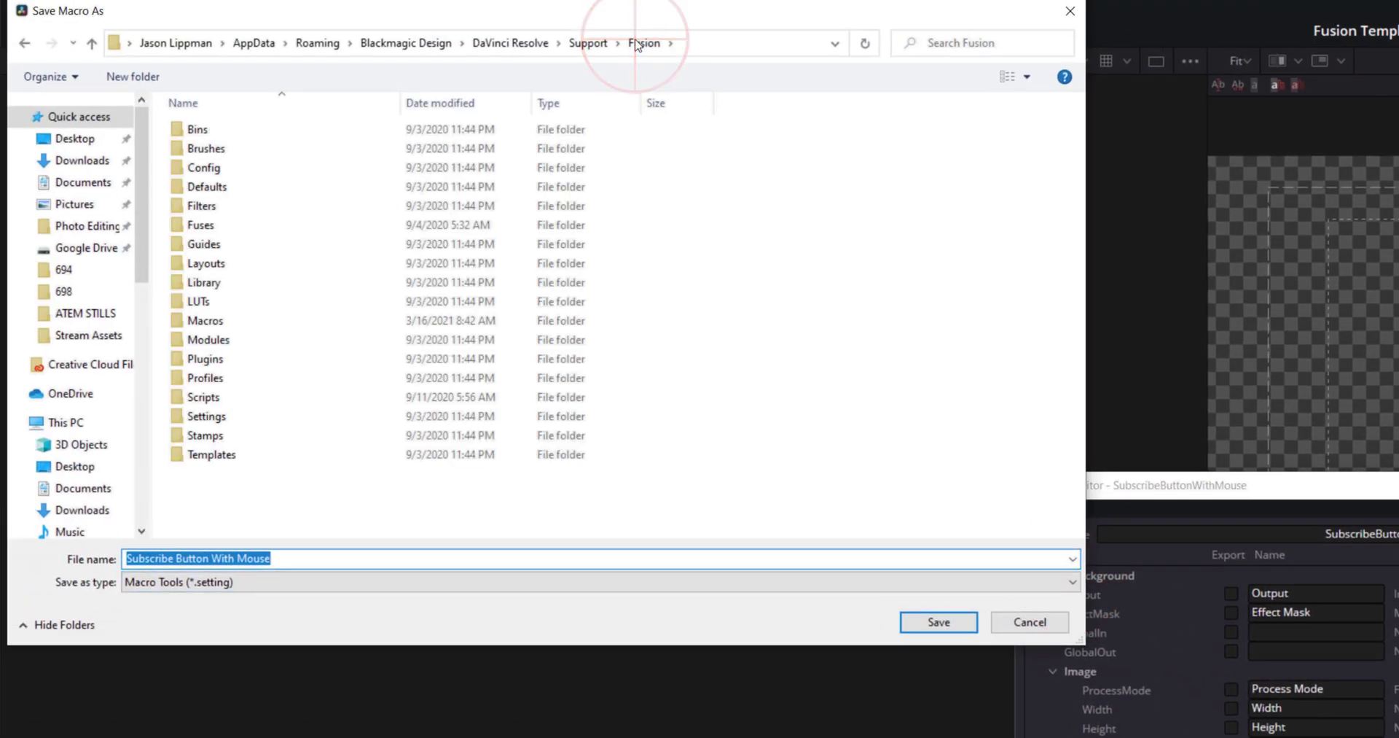
double_click(179, 456)
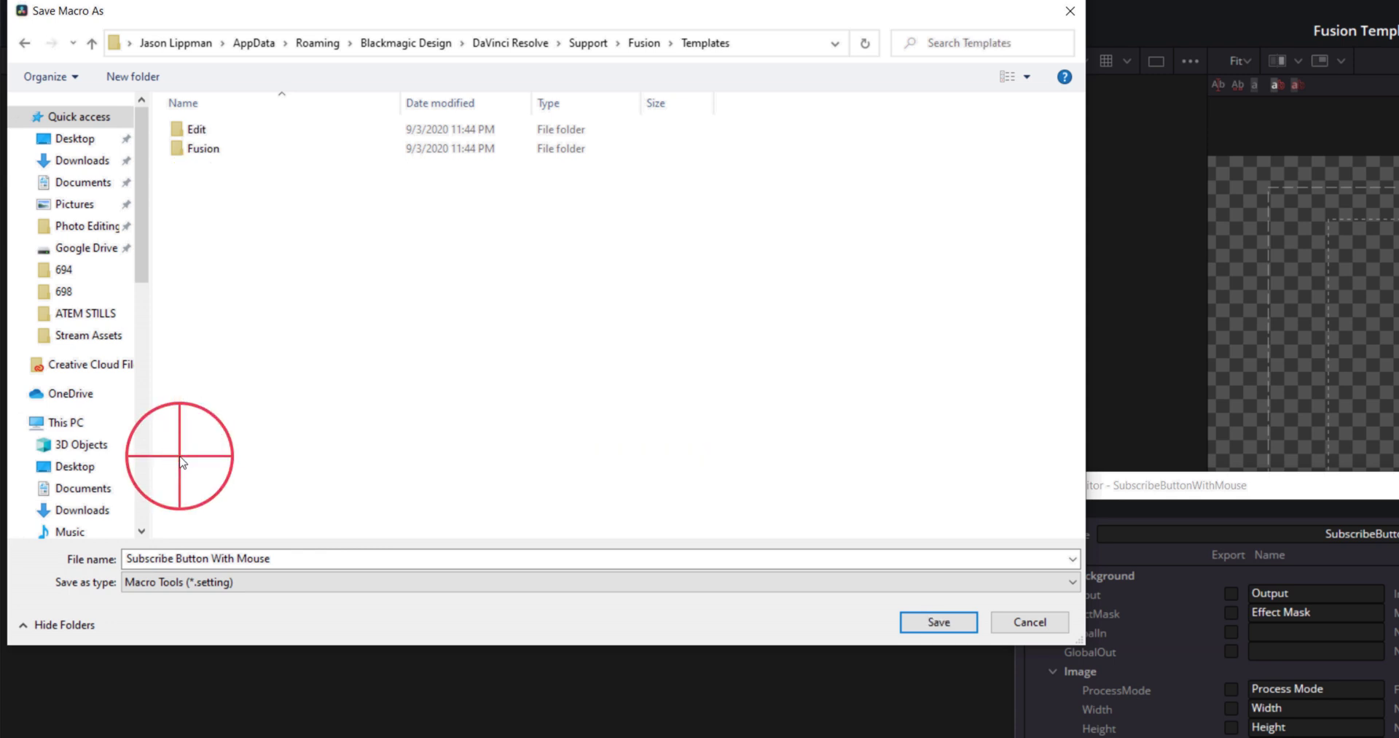
double_click(178, 127)
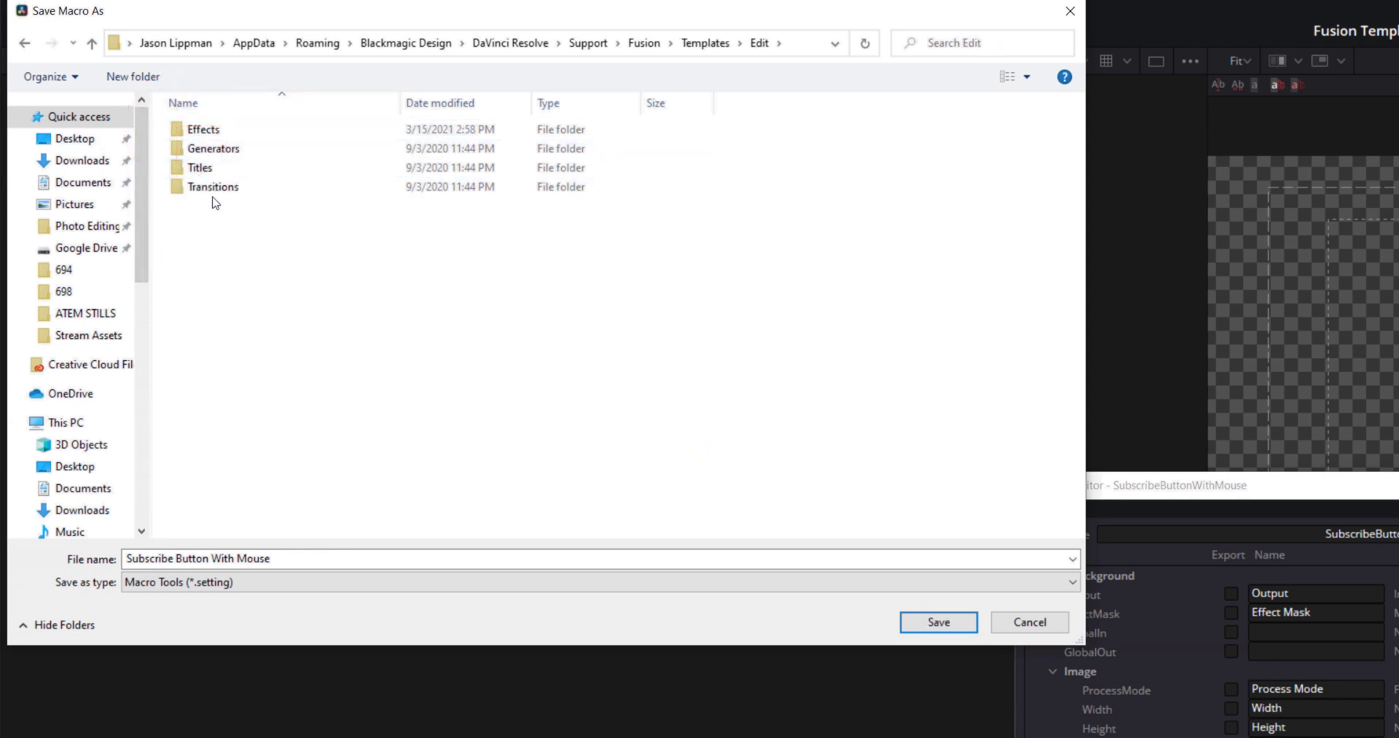
double_click(178, 149)
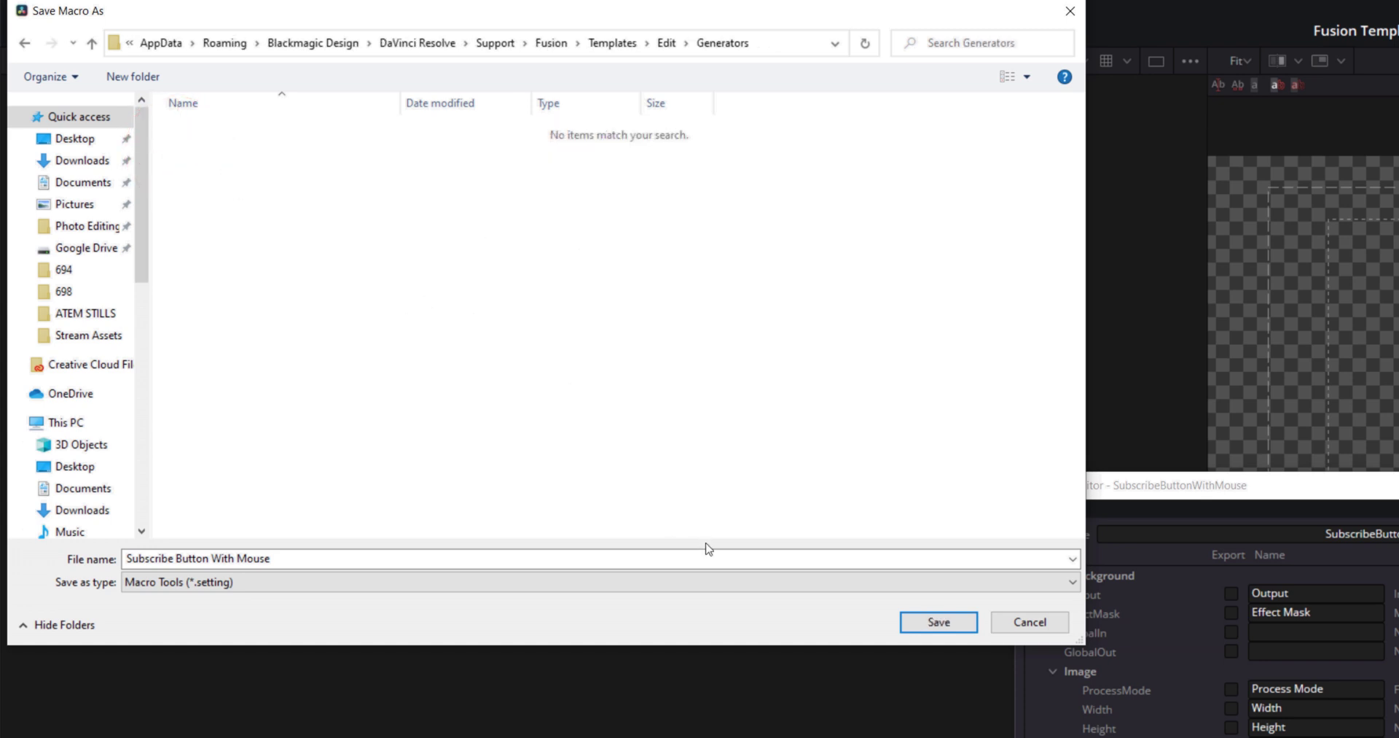
click(932, 626)
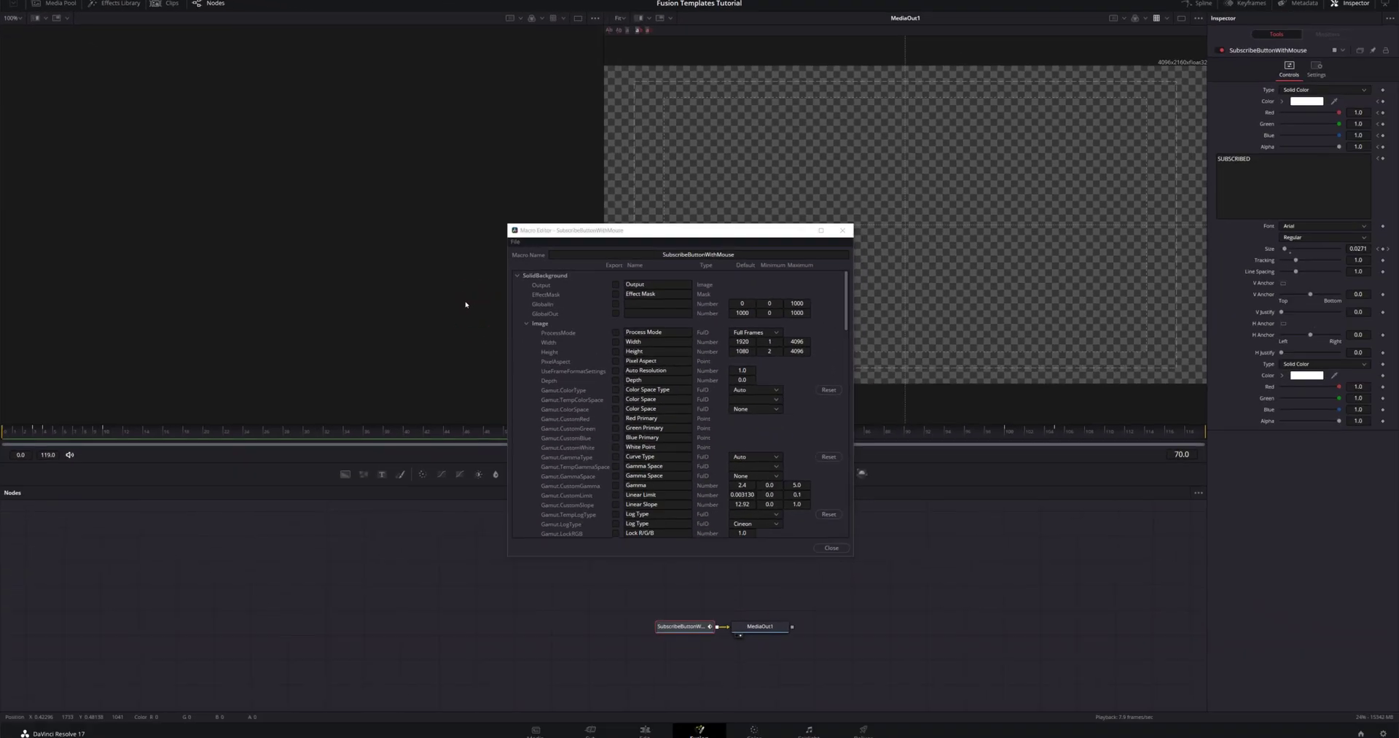
click(827, 547)
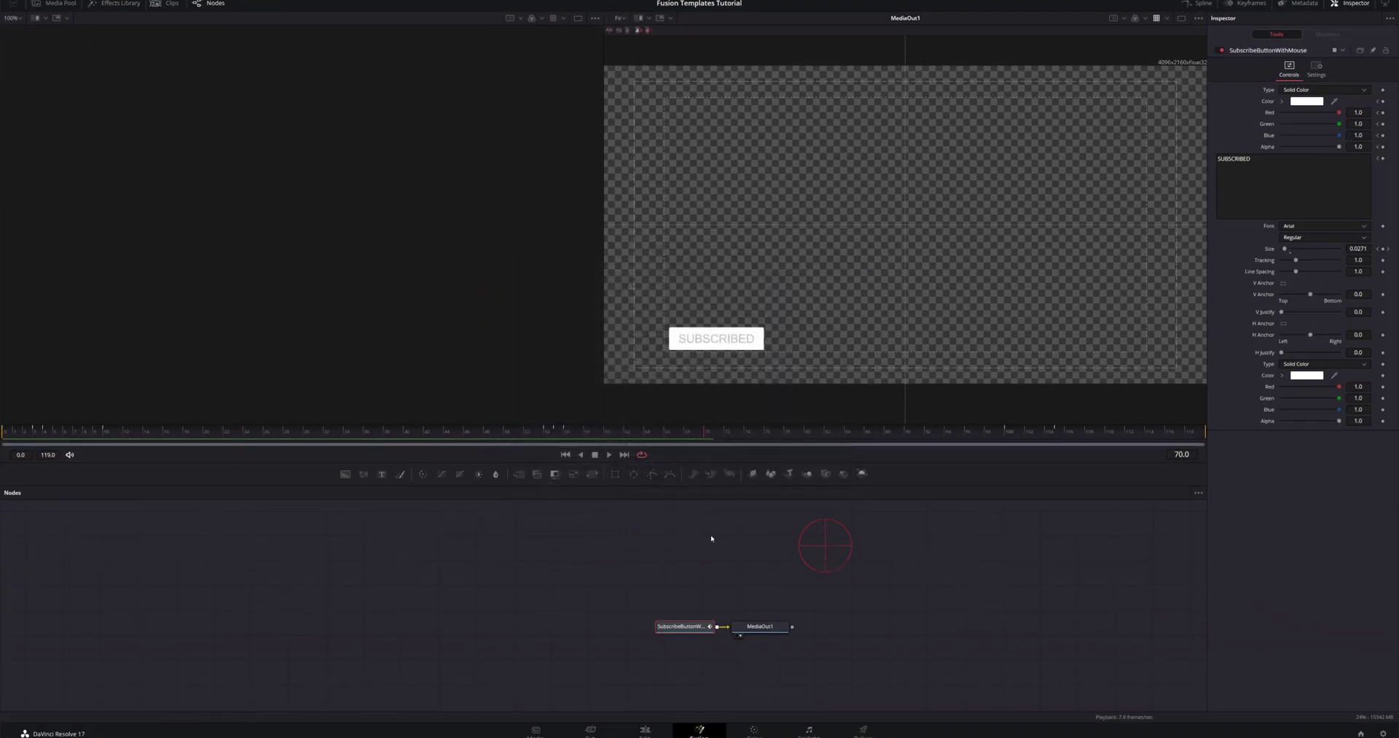
On the Edit page, add the Subscribe Button With Mouse Fusion generator to Video 2, after the Fusion Composition clip
click(644, 730)
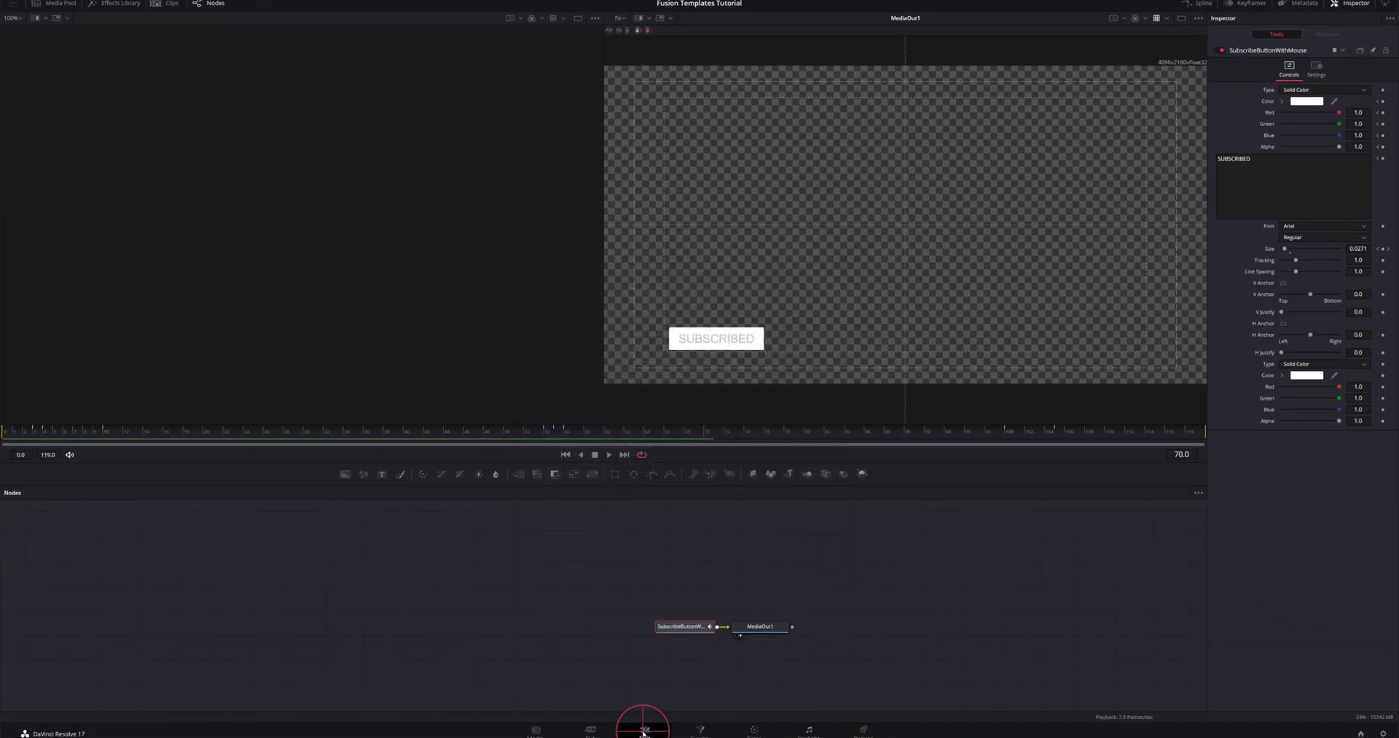
click(115, 4)
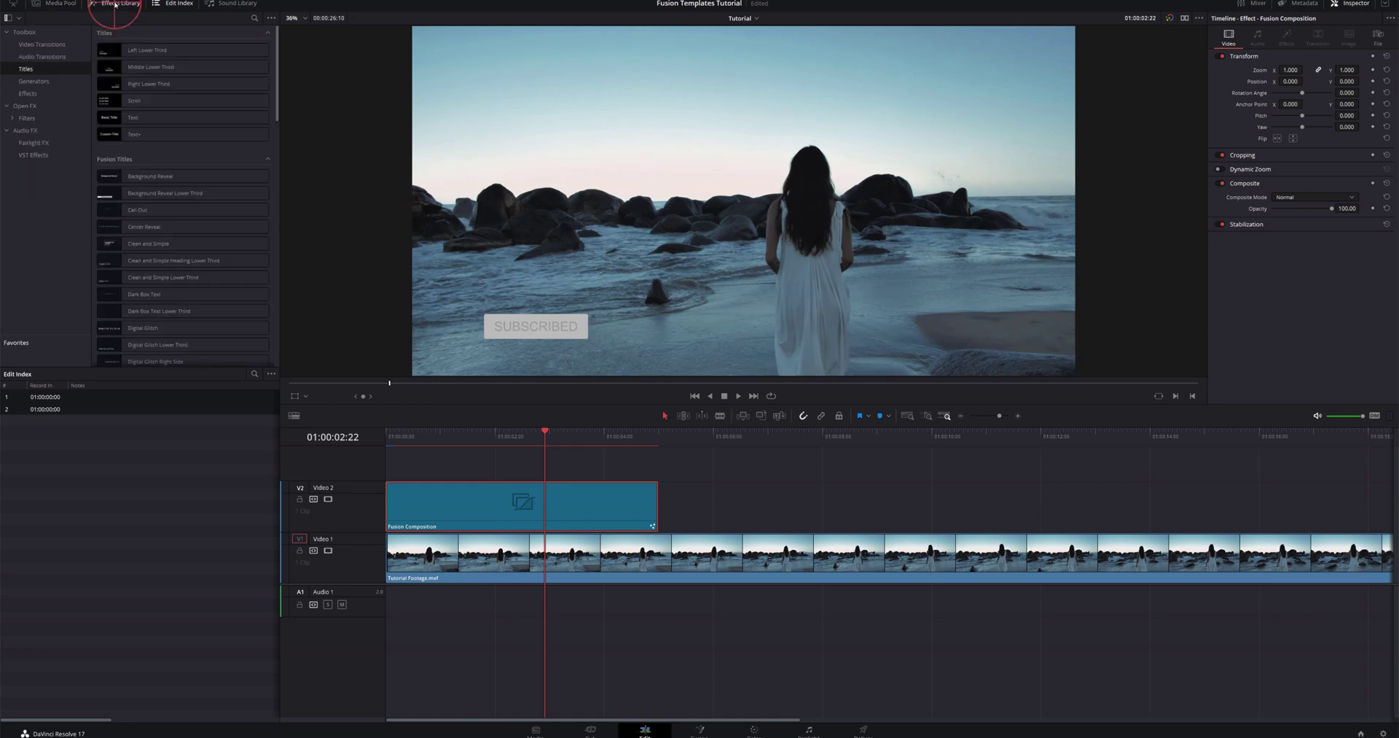
click(34, 81)
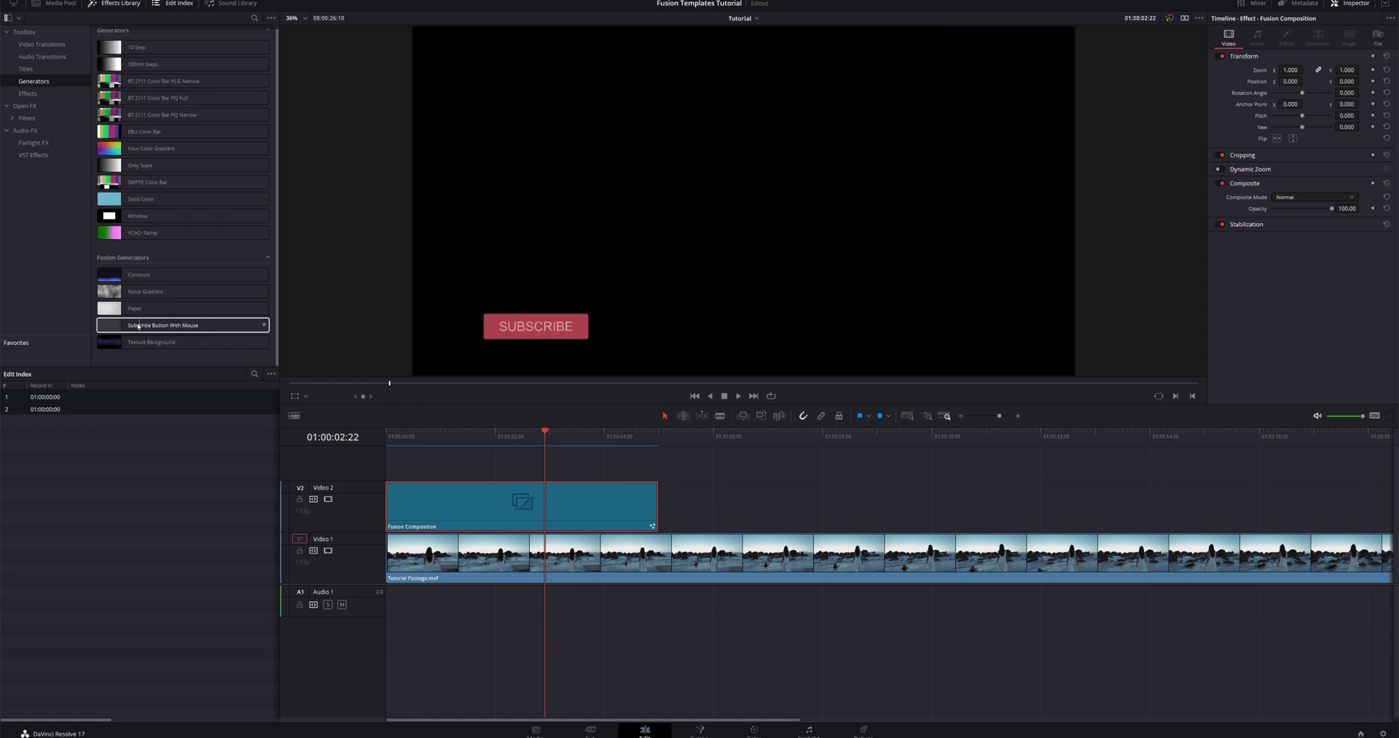
drag(144, 329, 677, 501)
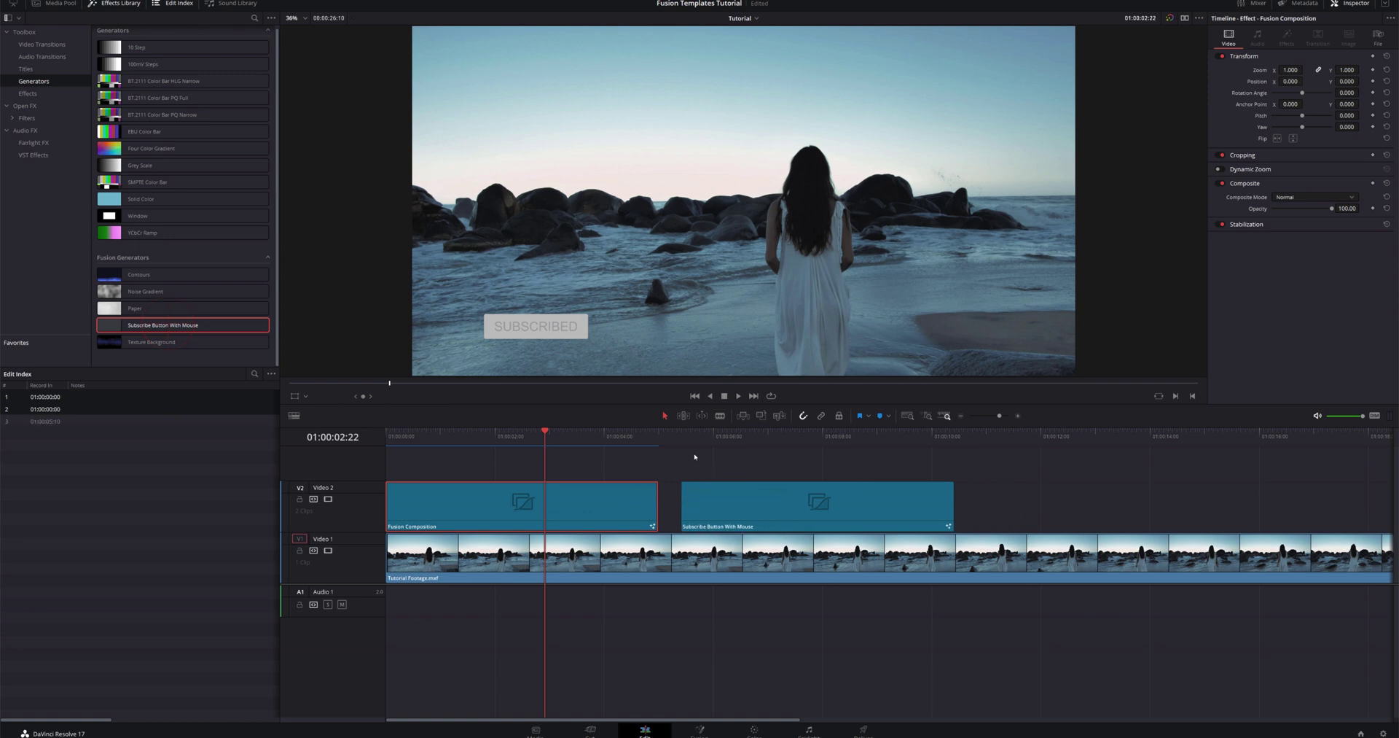
Play back the new Subscribe Button With Mouse clip and examine its exported controls and color keyframes
click(683, 436)
key(space)
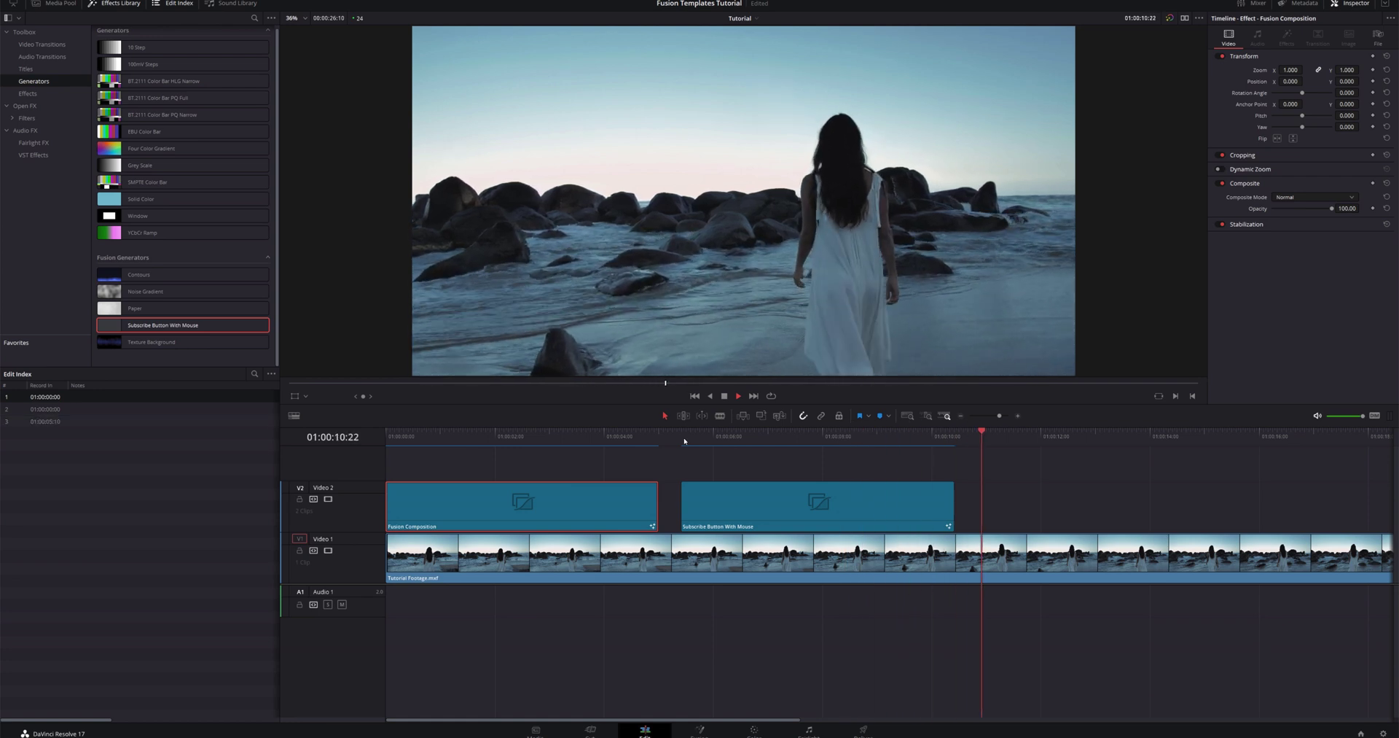
key(space)
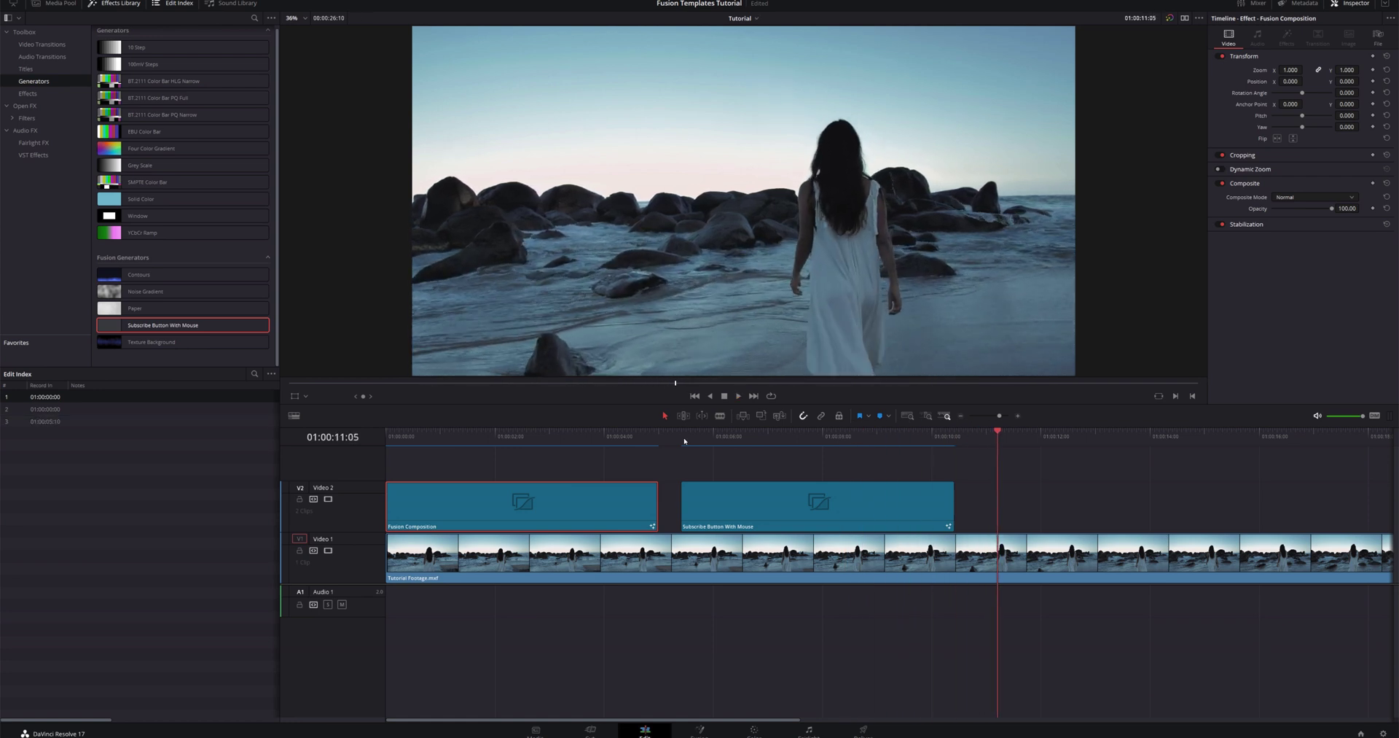
click(751, 501)
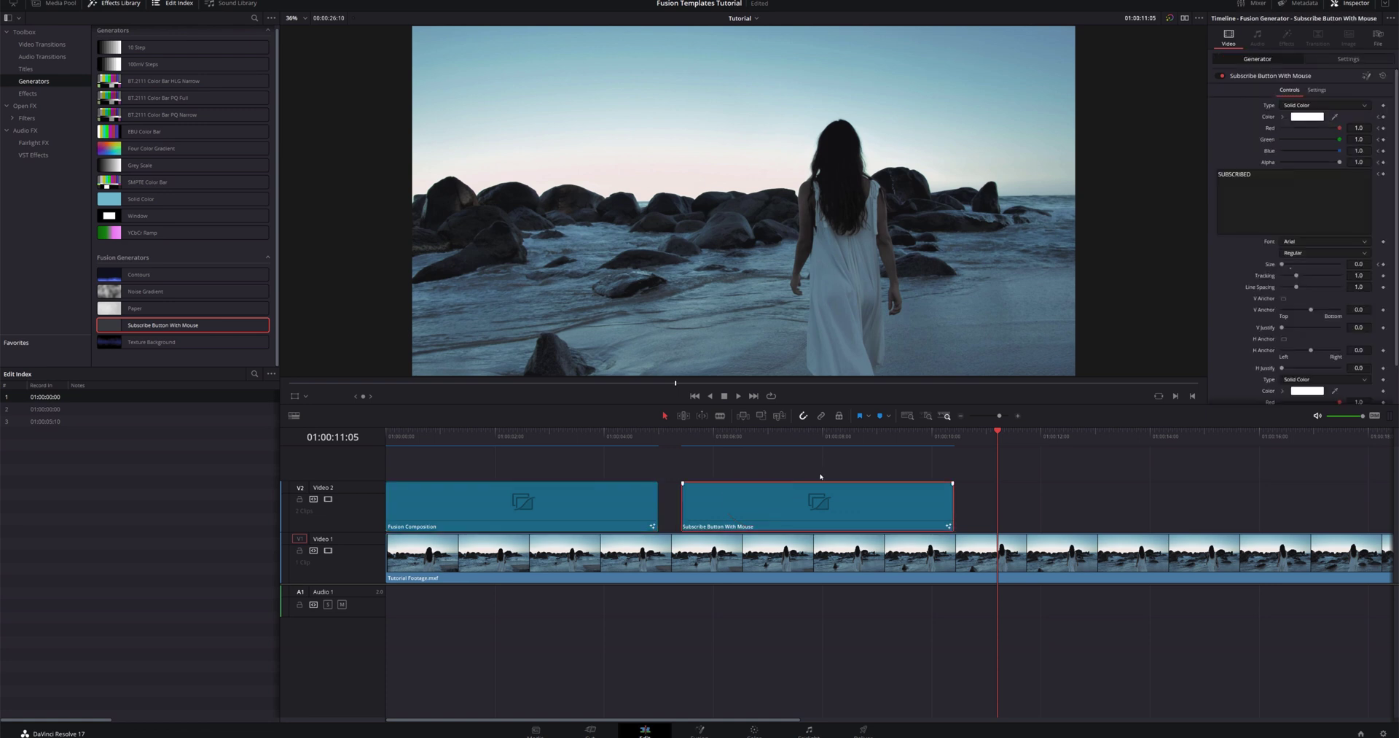
click(804, 437)
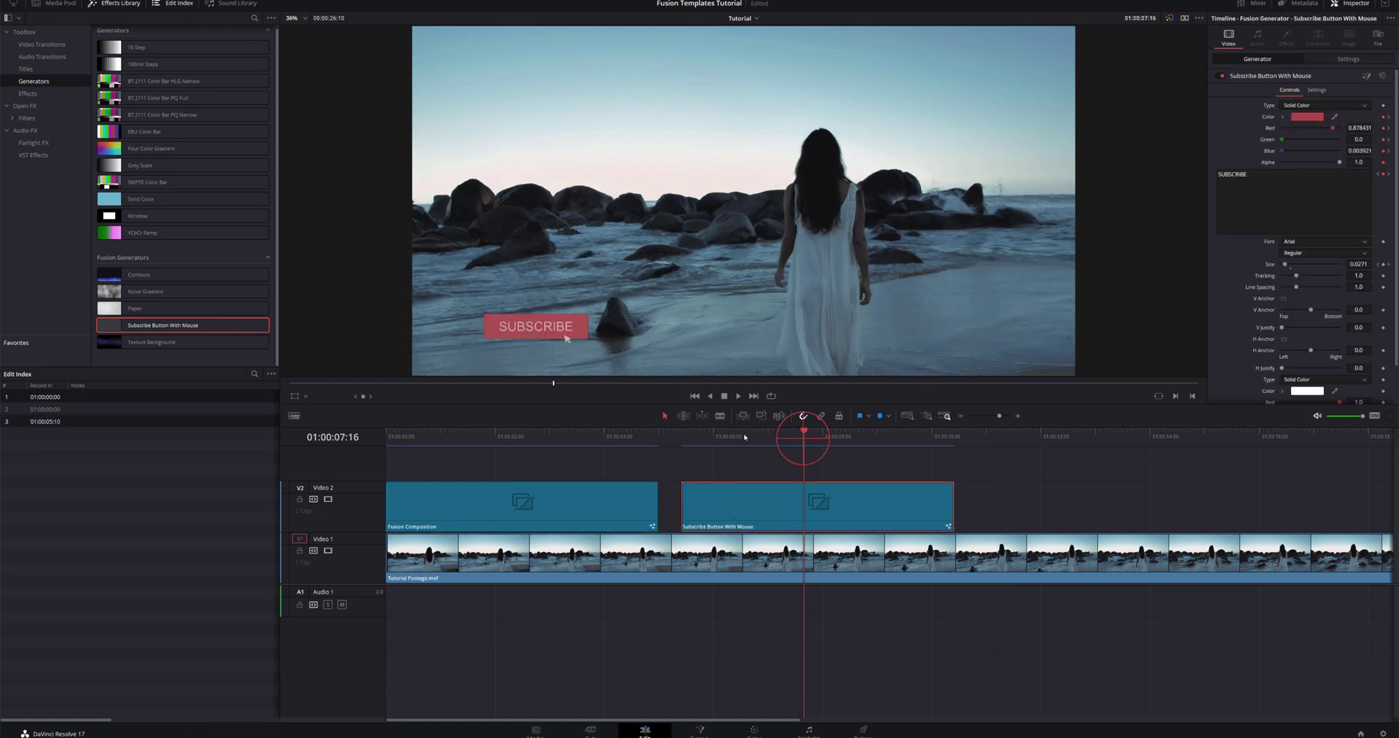
click(1390, 119)
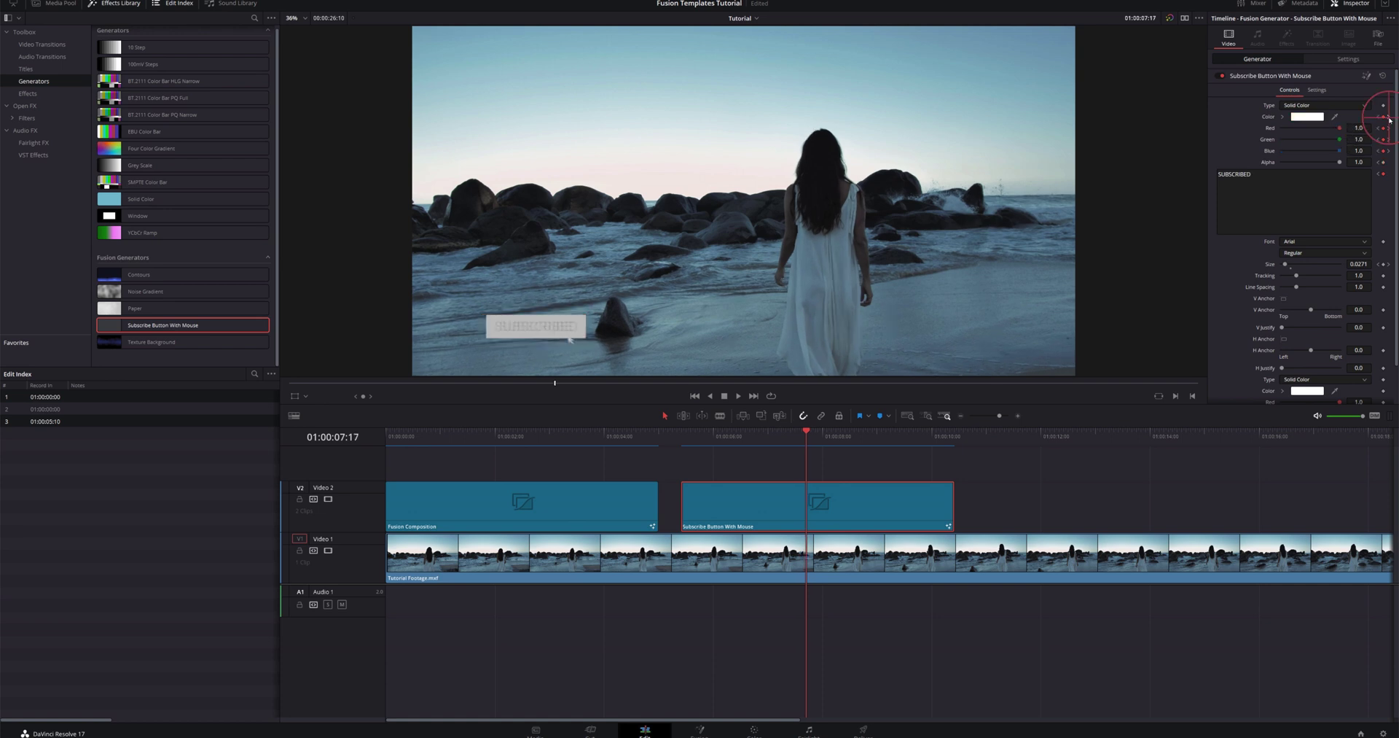
click(1377, 117)
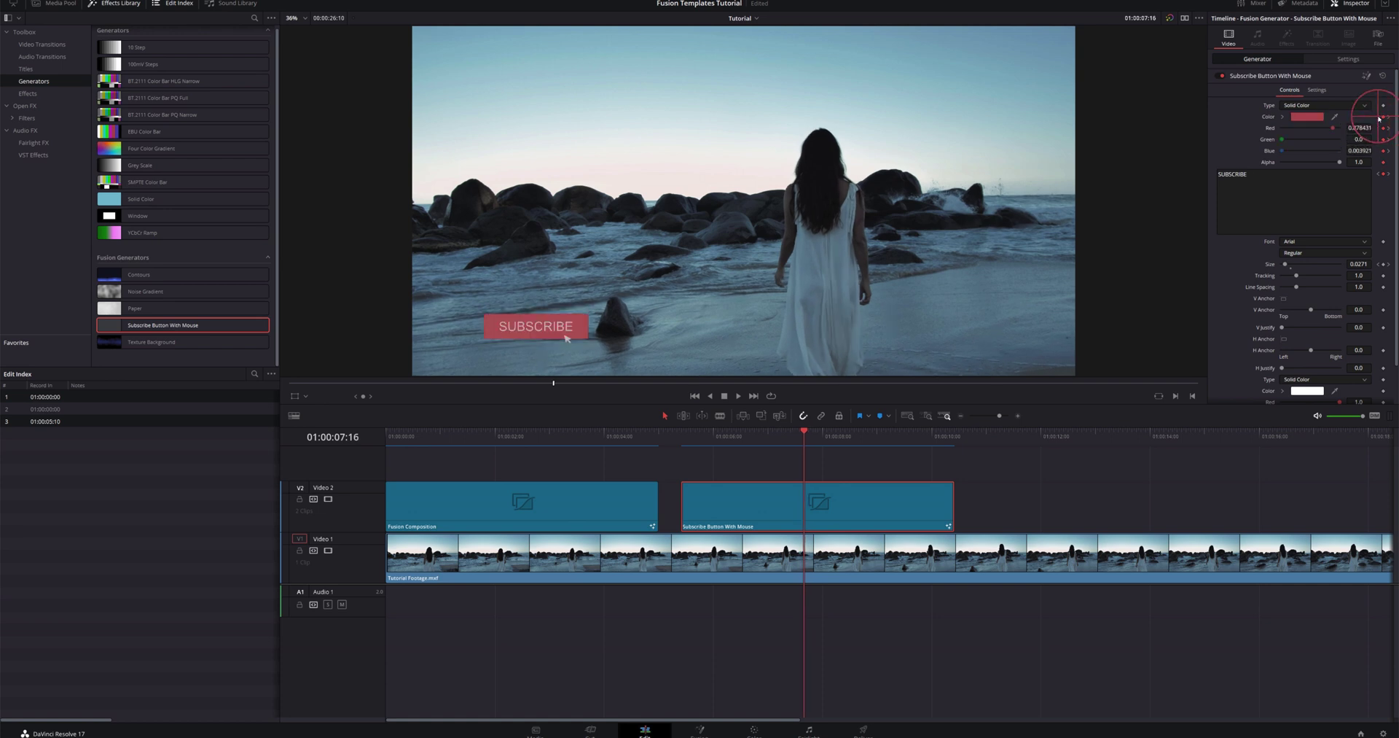
click(682, 437)
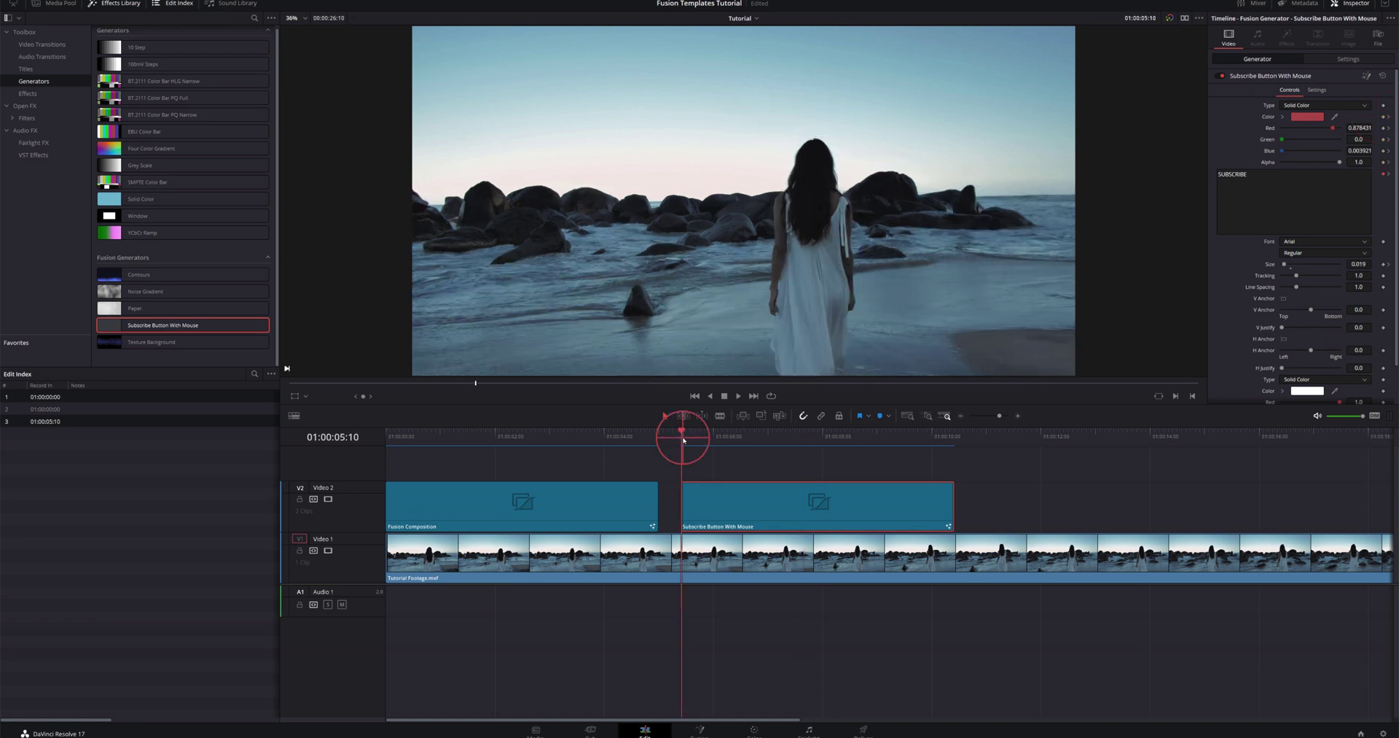
Set the button's background color to blue (#0000ff) at the keyframe just before it changes to white
click(1389, 118)
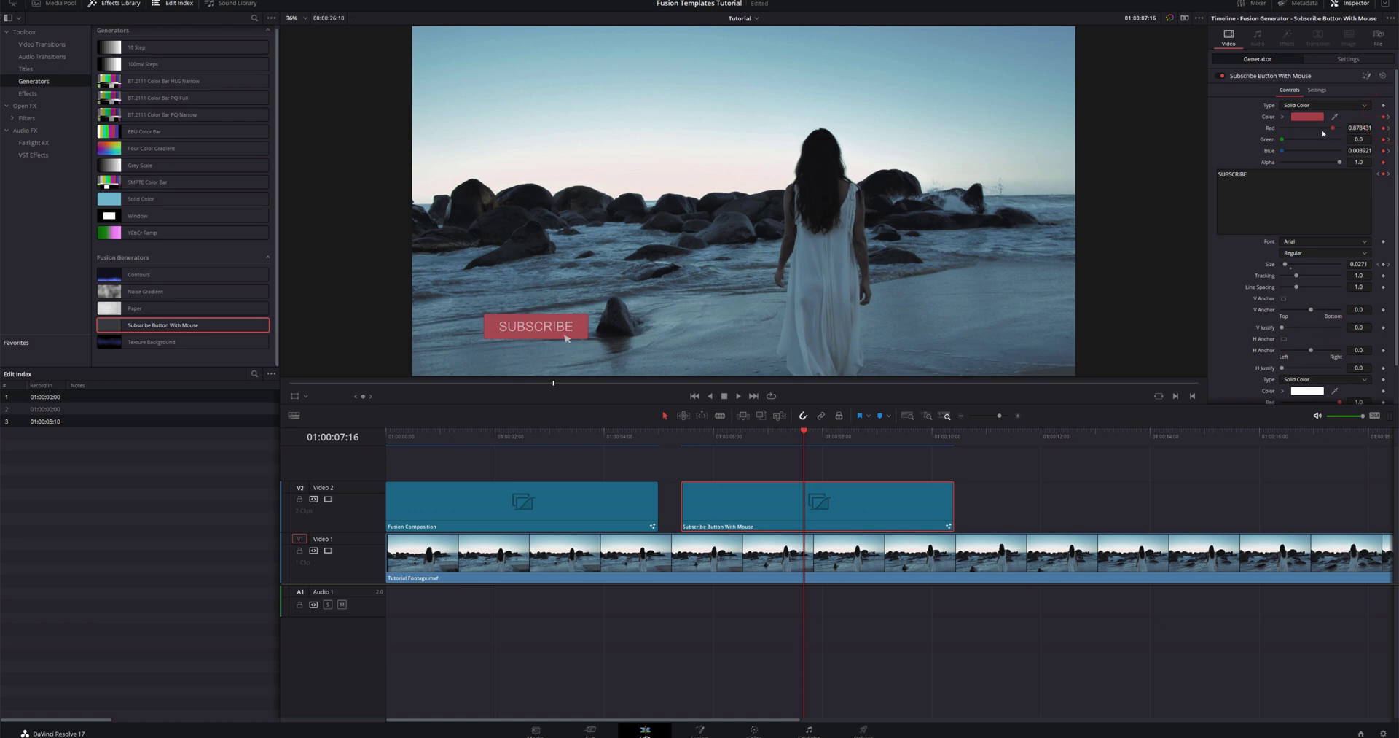
click(1309, 116)
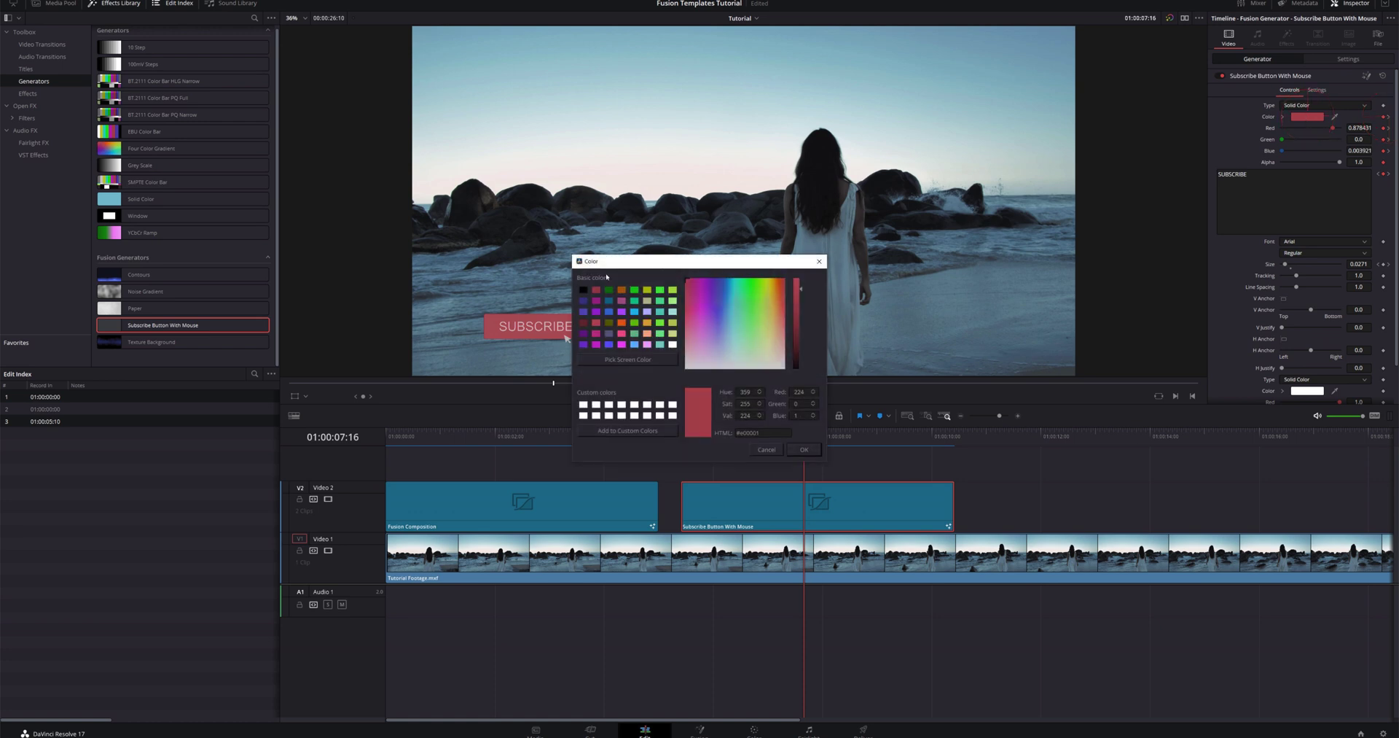
click(587, 313)
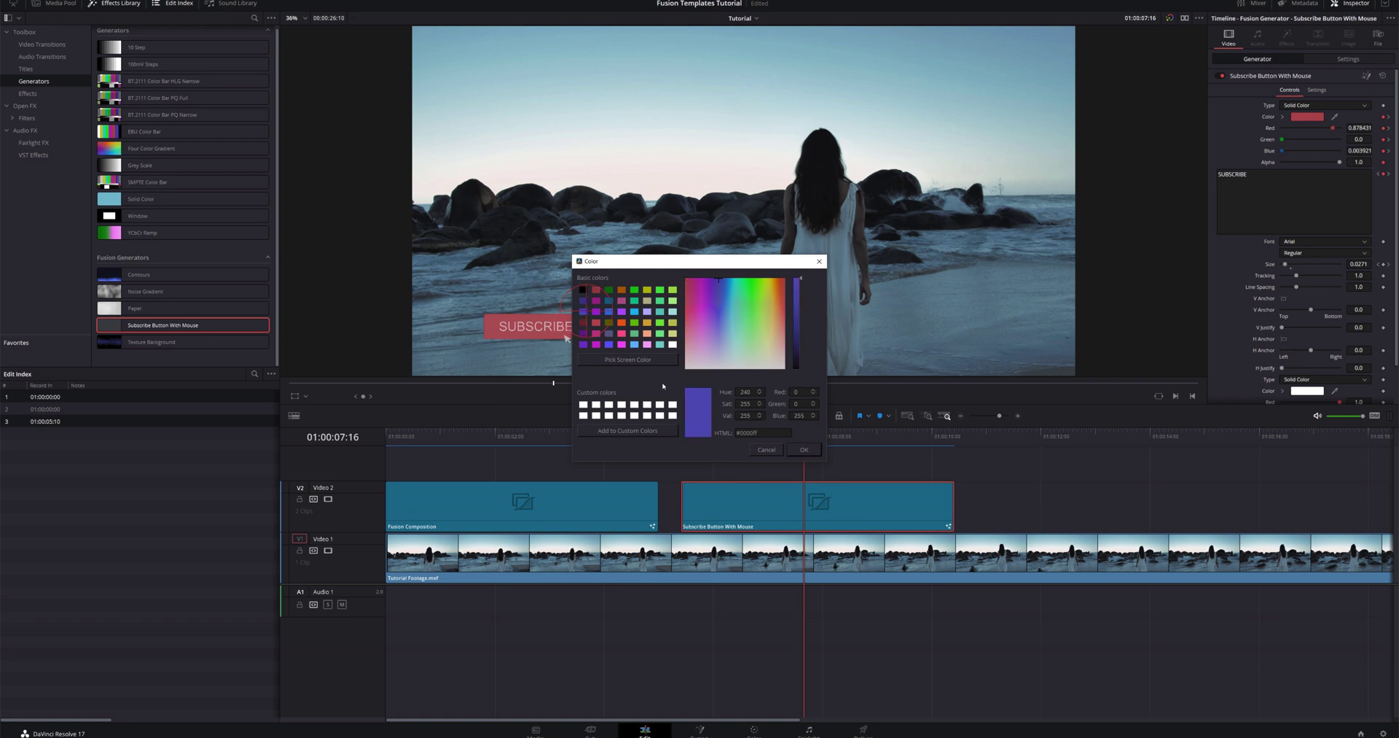
click(804, 448)
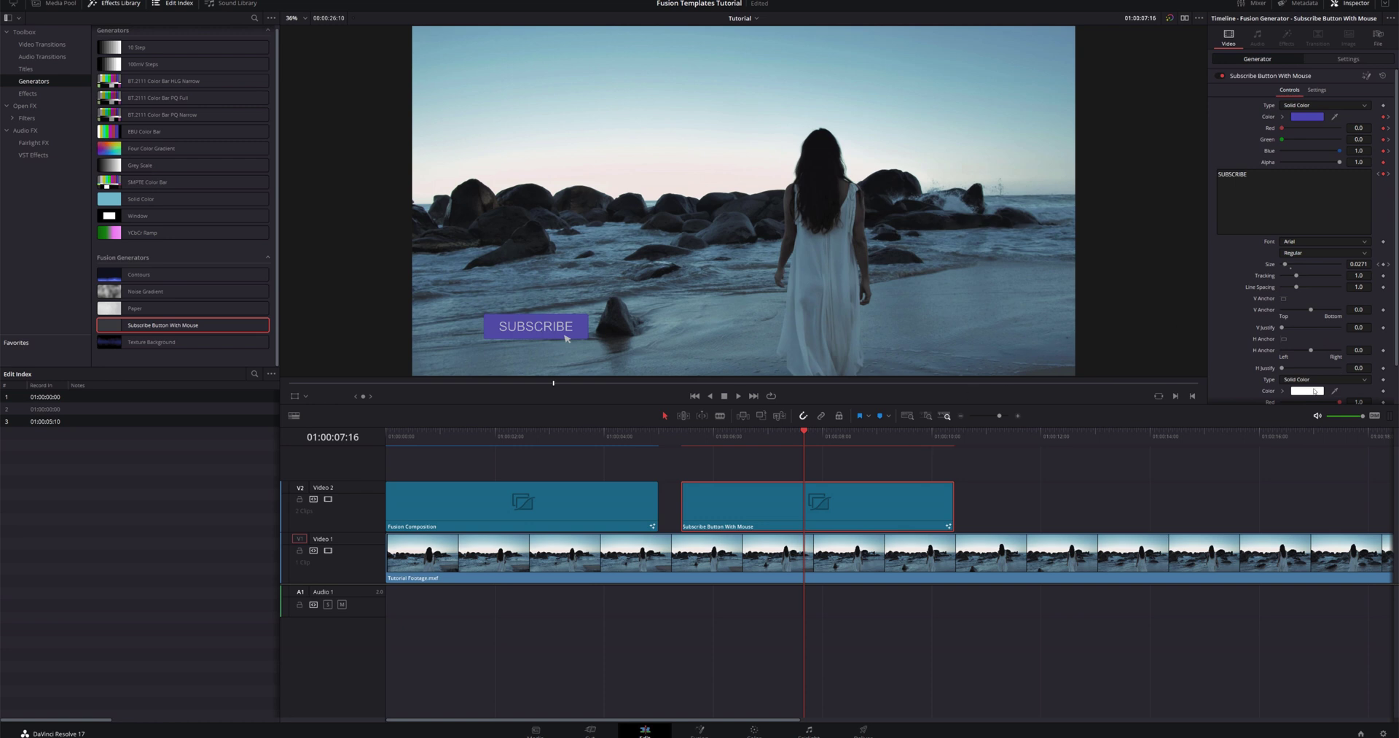
Change the mouse pointer's color to dark red (#aa0000)
click(1309, 391)
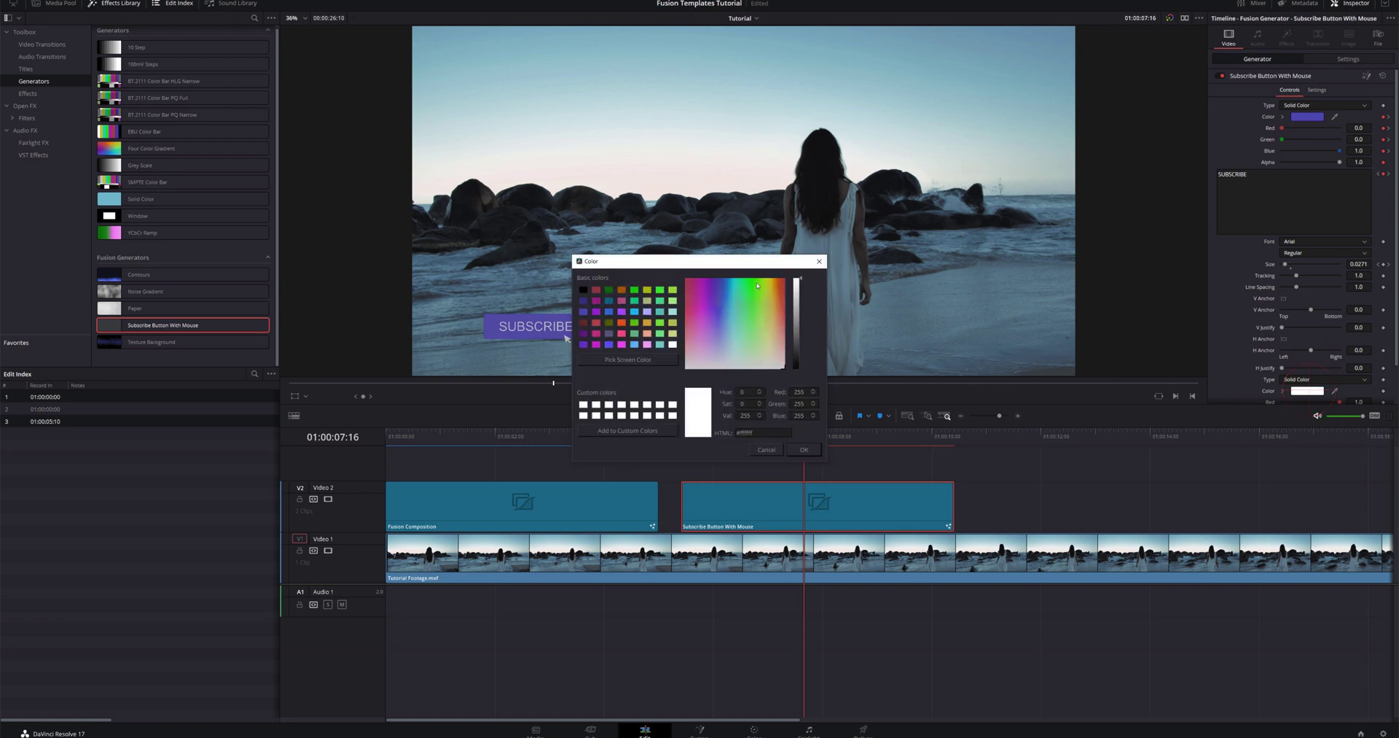
click(596, 290)
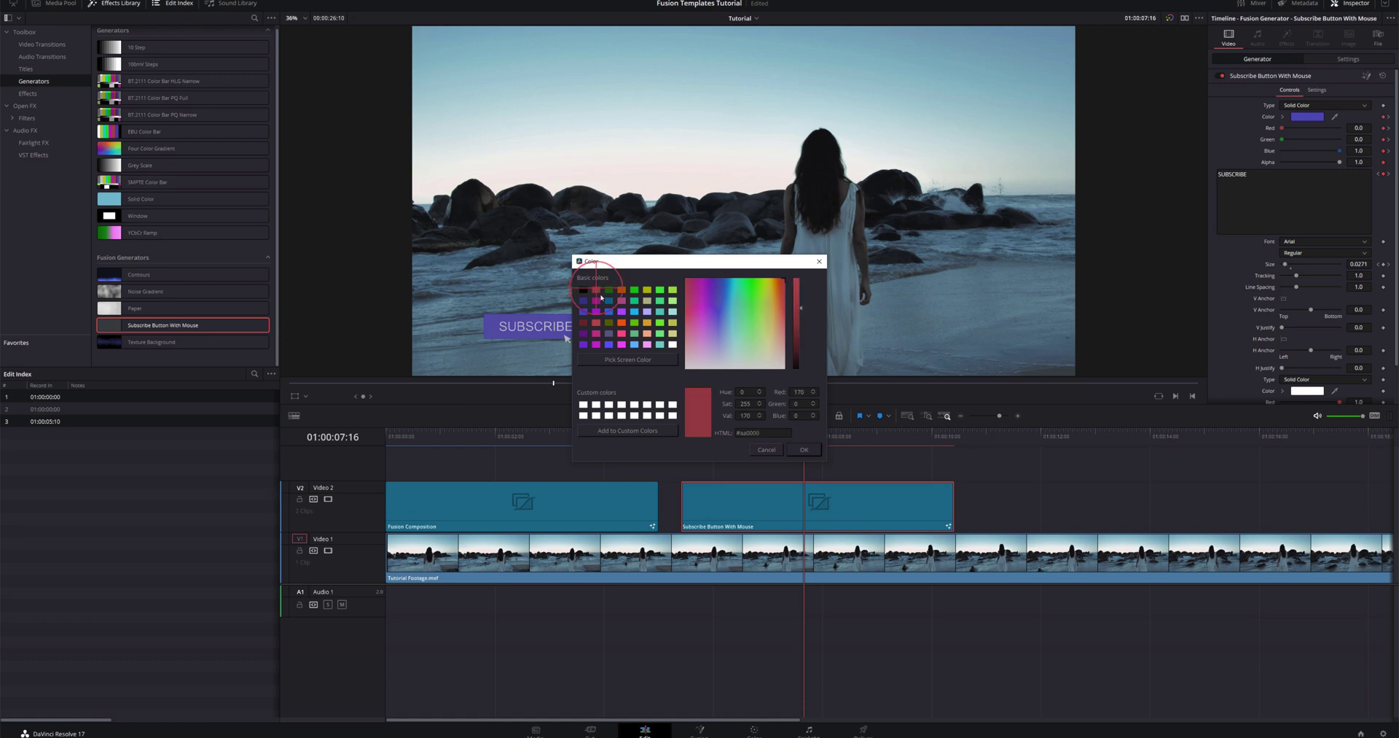
click(804, 449)
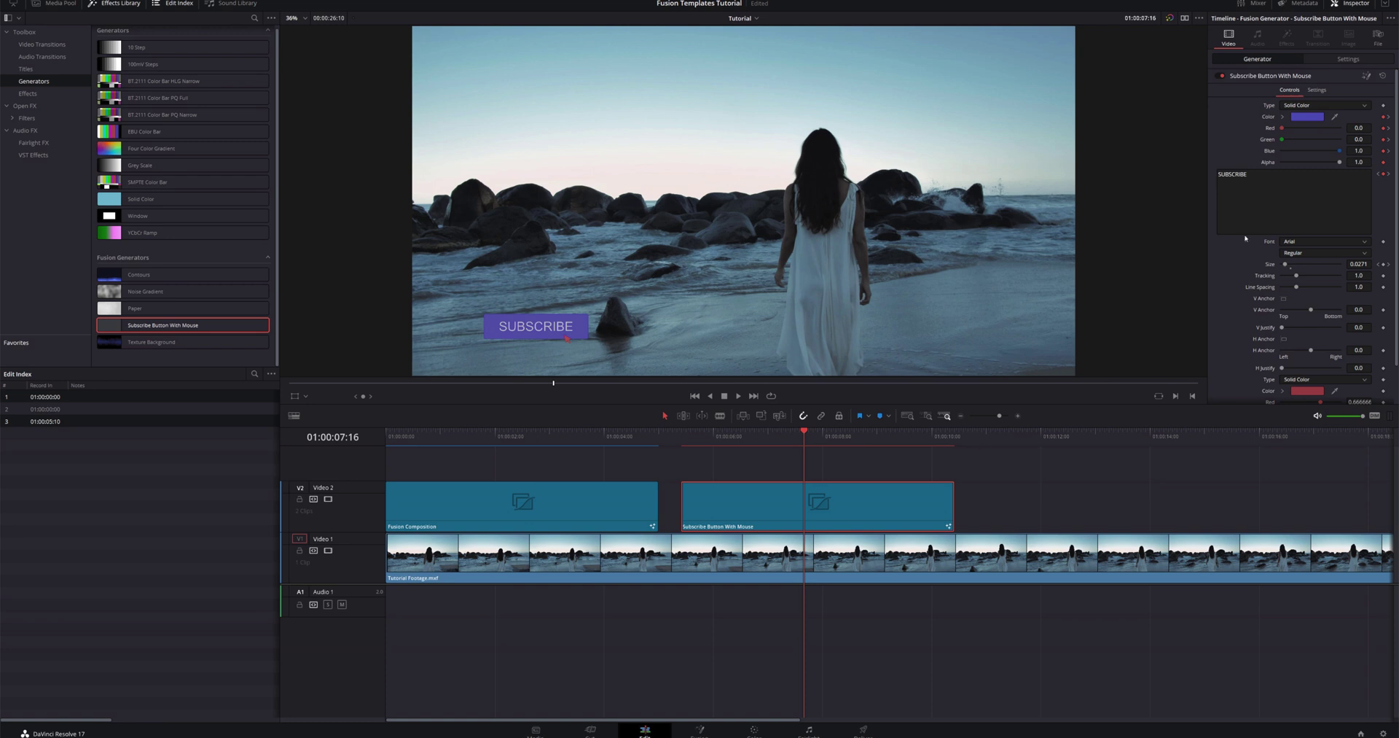
Replace the button text with Hello at both the SUBSCRIBE keyframe and the SUBSCRIBED keyframe one frame further on
double_click(1255, 173)
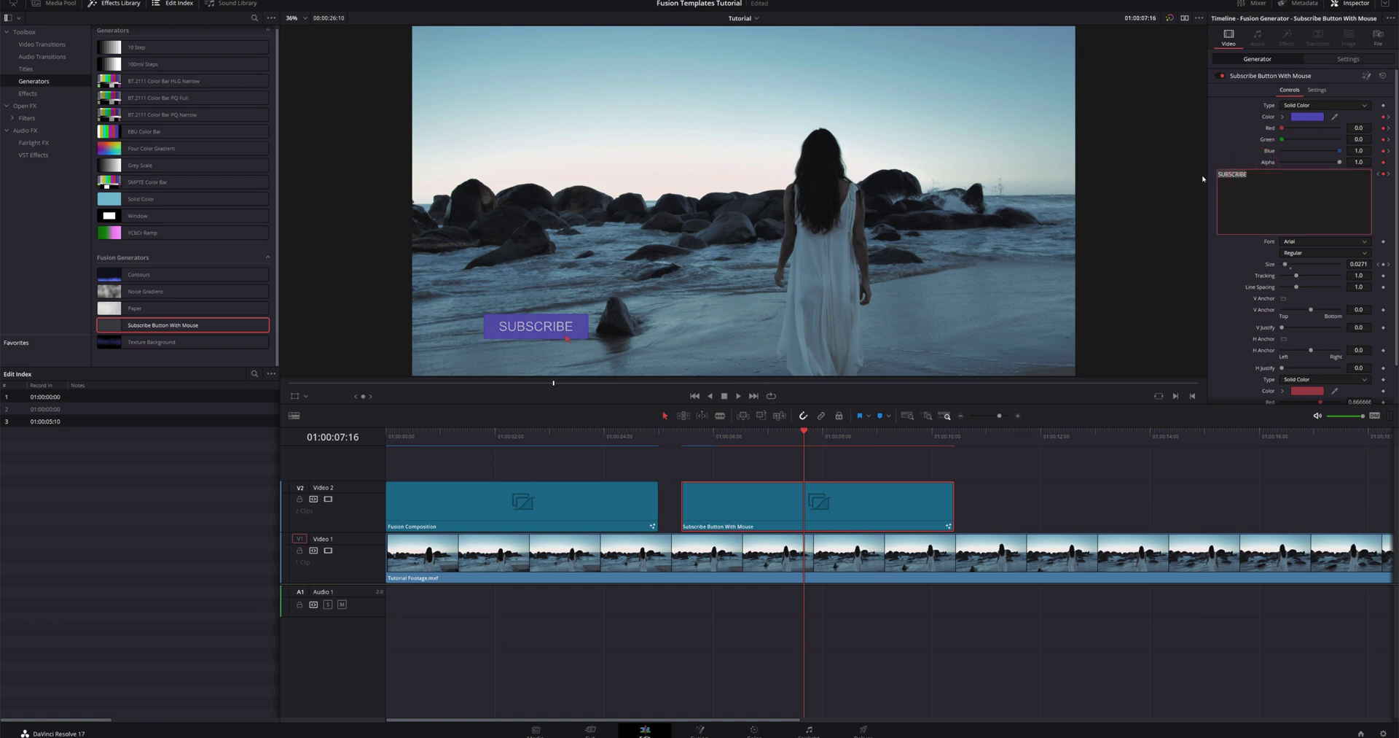
text(Hello)
click(1388, 175)
key(Right)
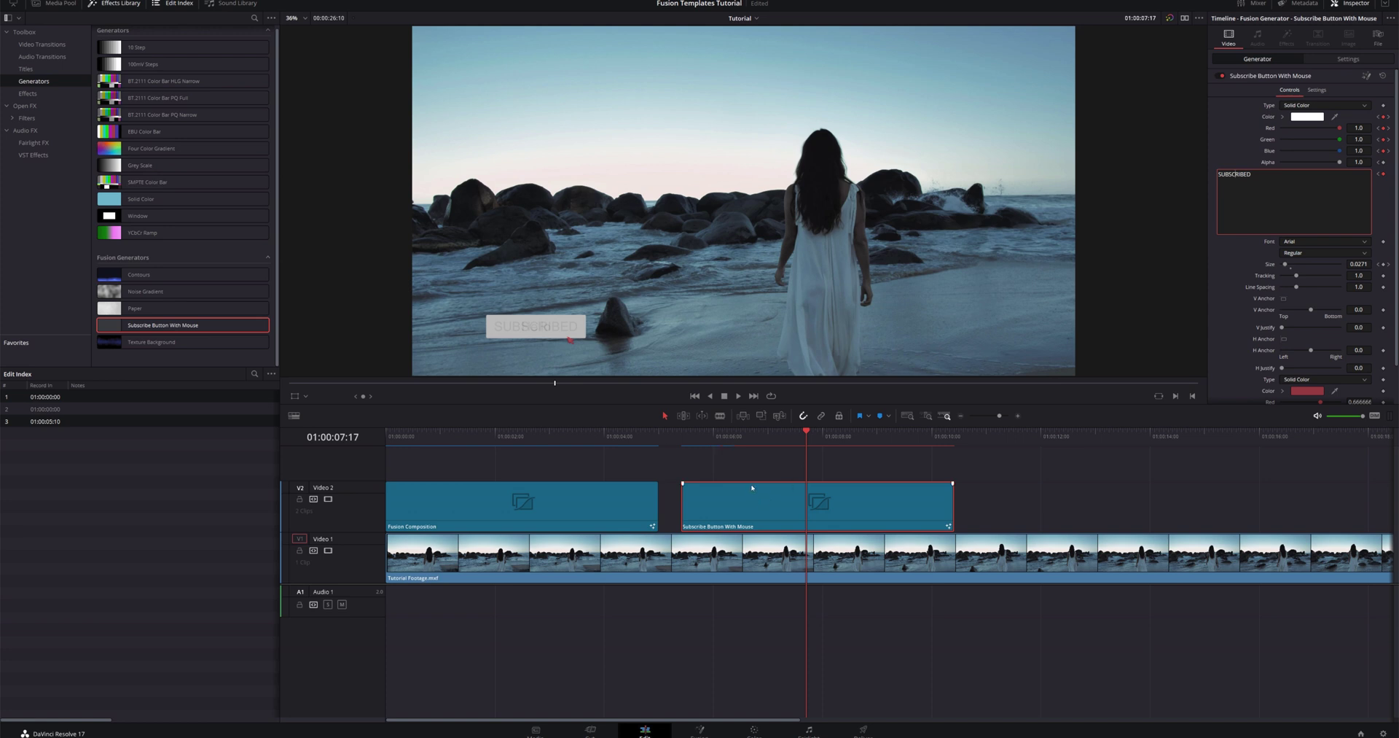
double_click(1252, 175)
text(Hello)
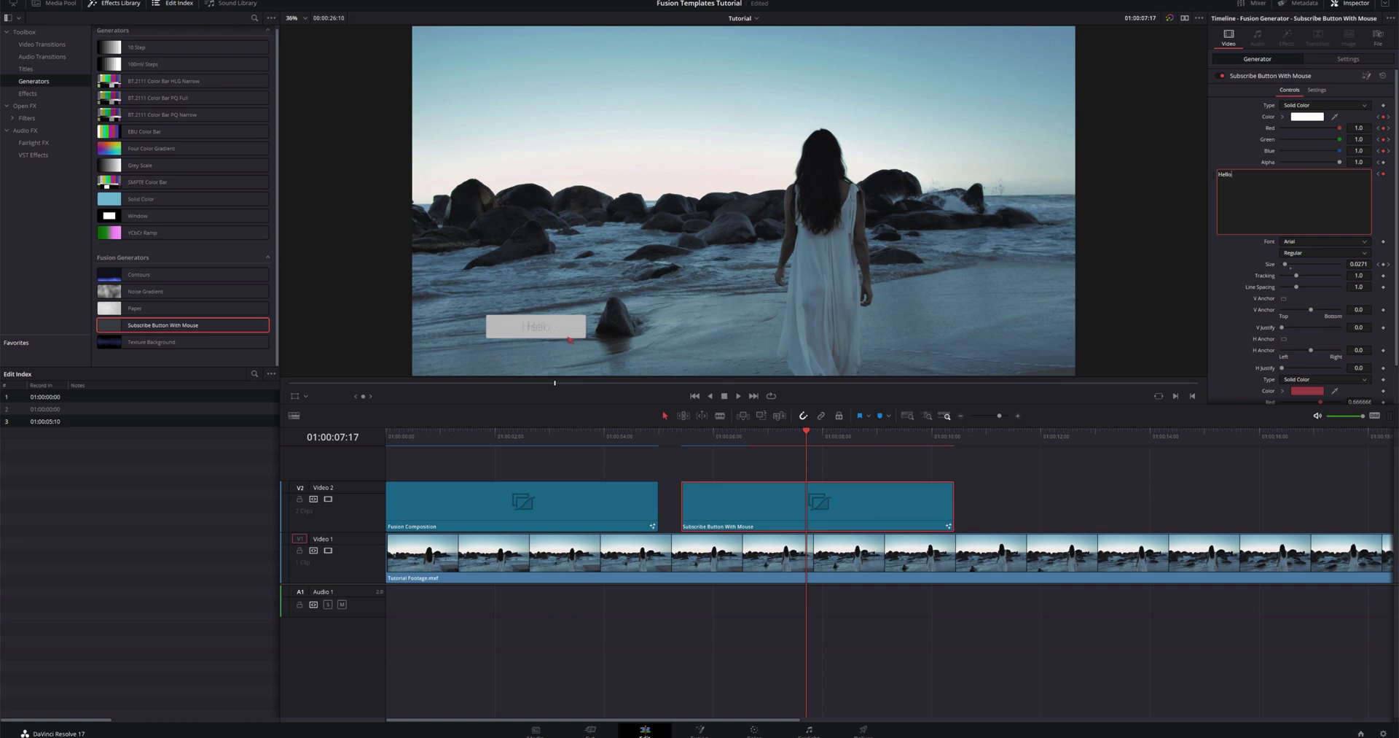